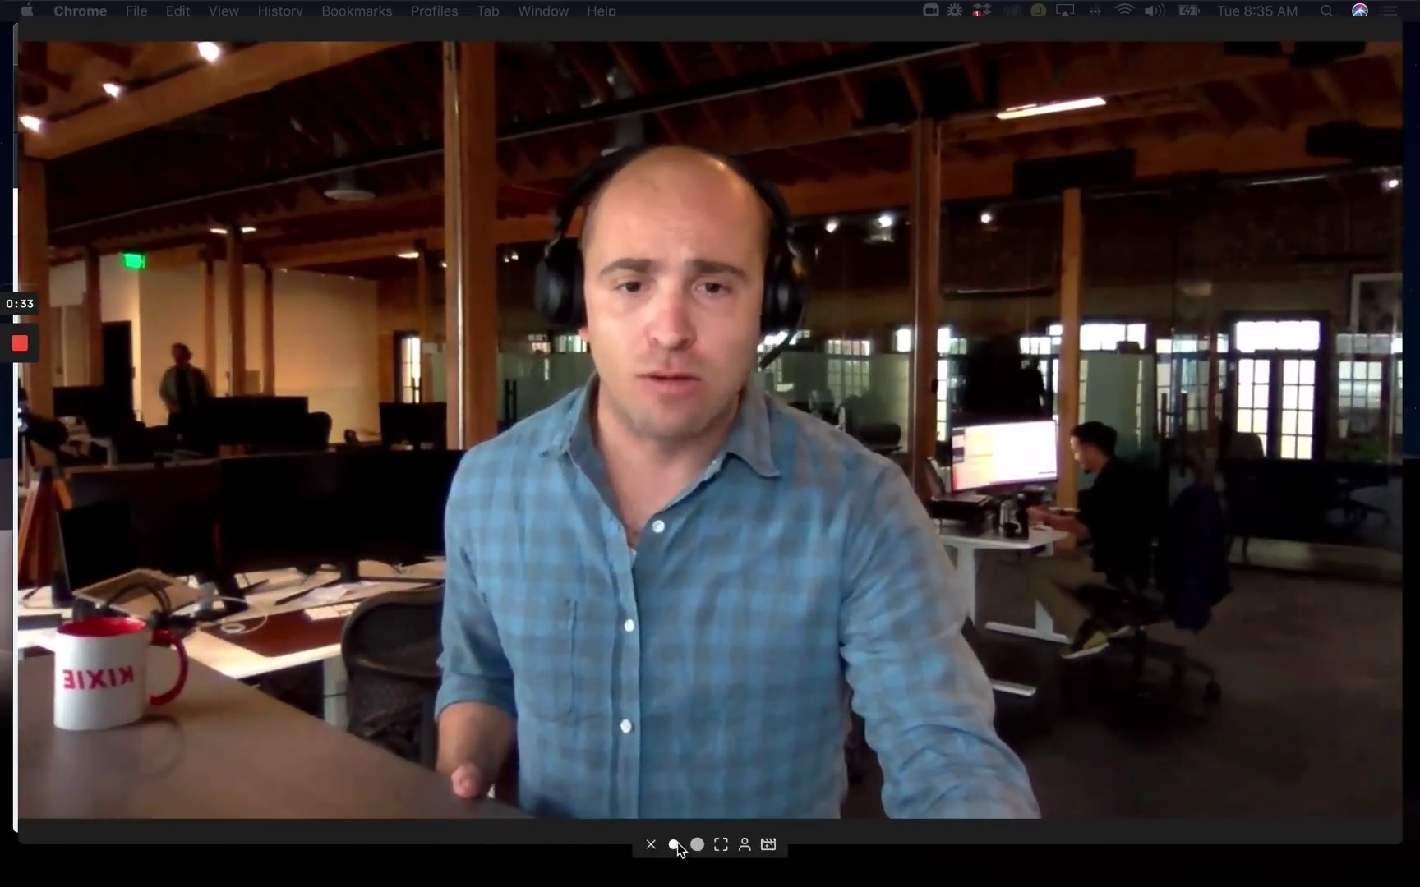
# Bring the 'Log Marketing Channel in Contact Properties' workflow editor into focus in Chrome
pyautogui.click(669, 843)
pyautogui.click(1196, 577)
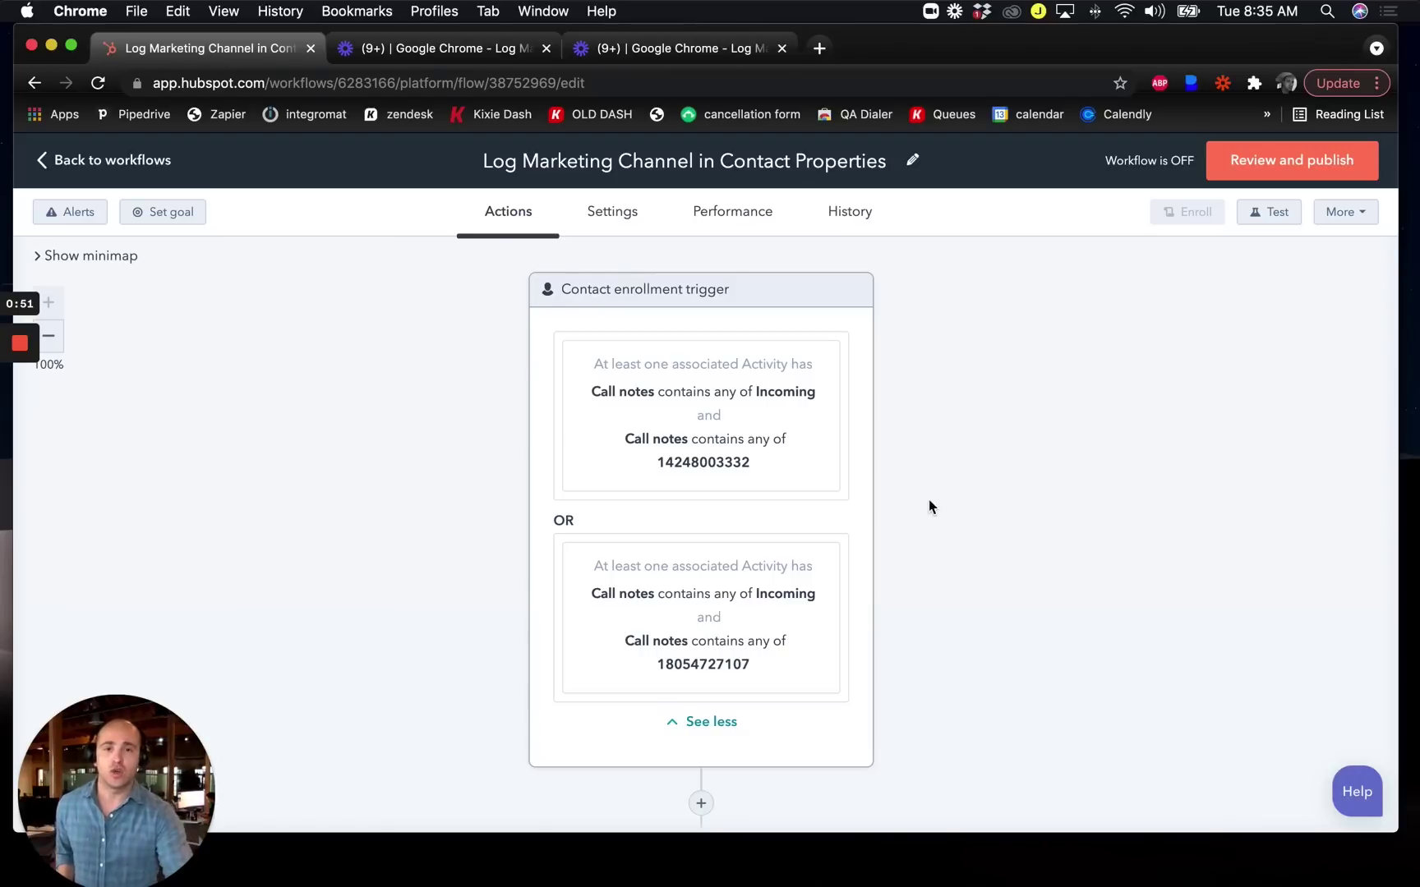
pyautogui.click(756, 461)
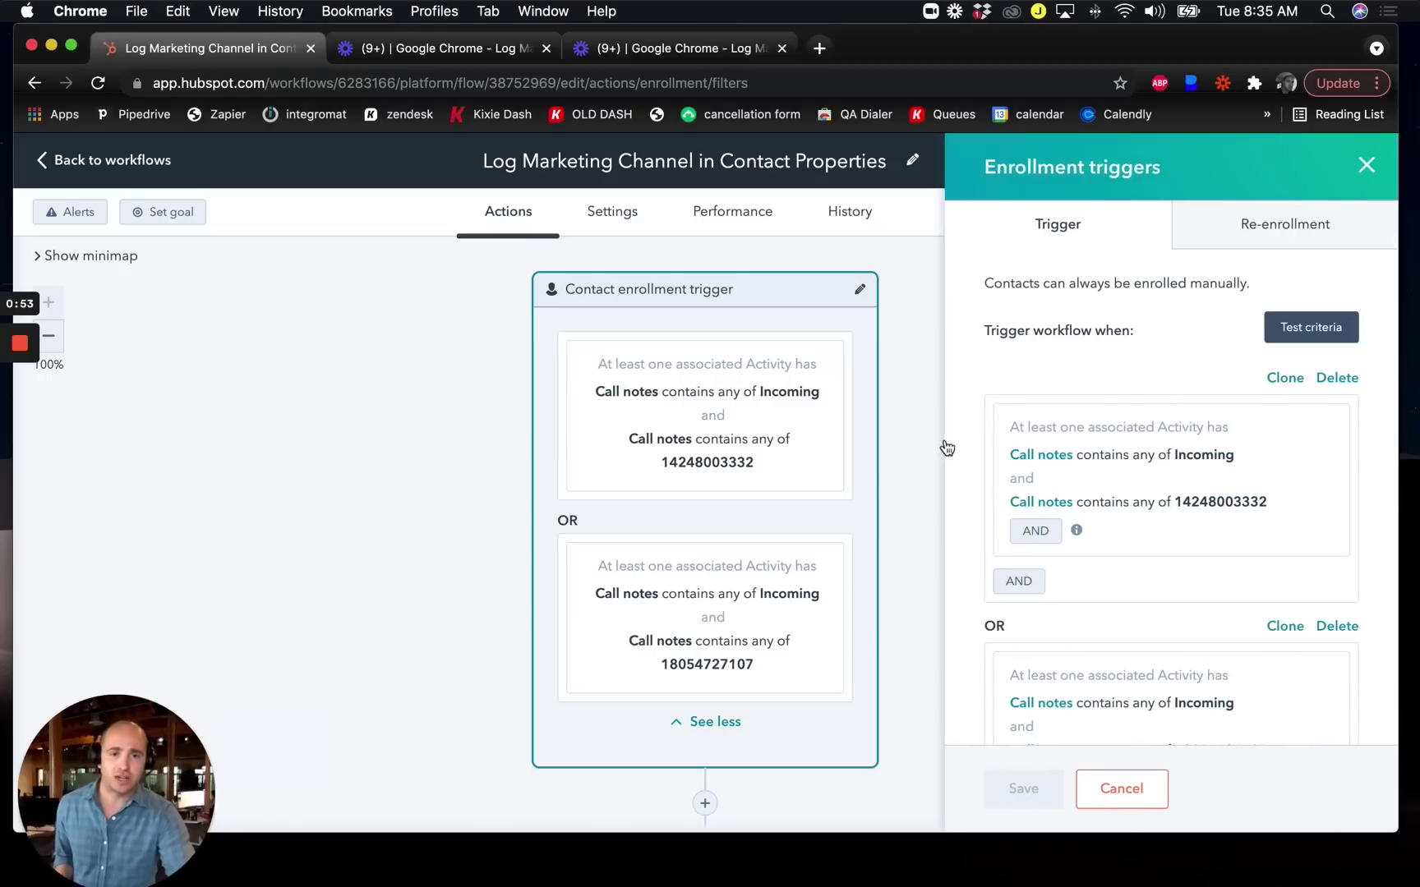
# Review both incoming-call filter groups in the Enrollment triggers panel, then start a third OR group
pyautogui.scroll(-2, 1041, 467)
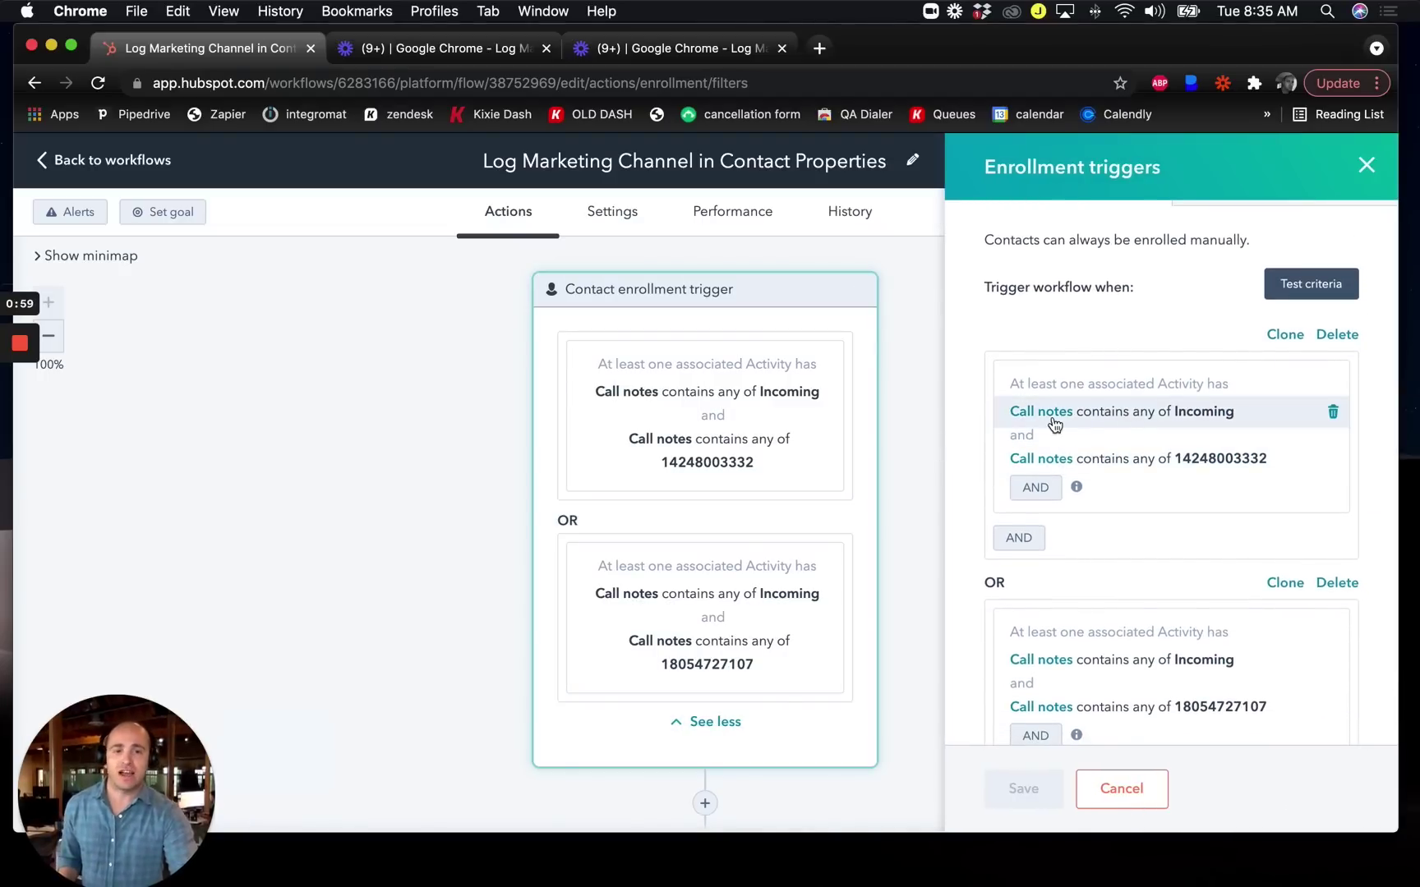
pyautogui.scroll(-1, 1084, 410)
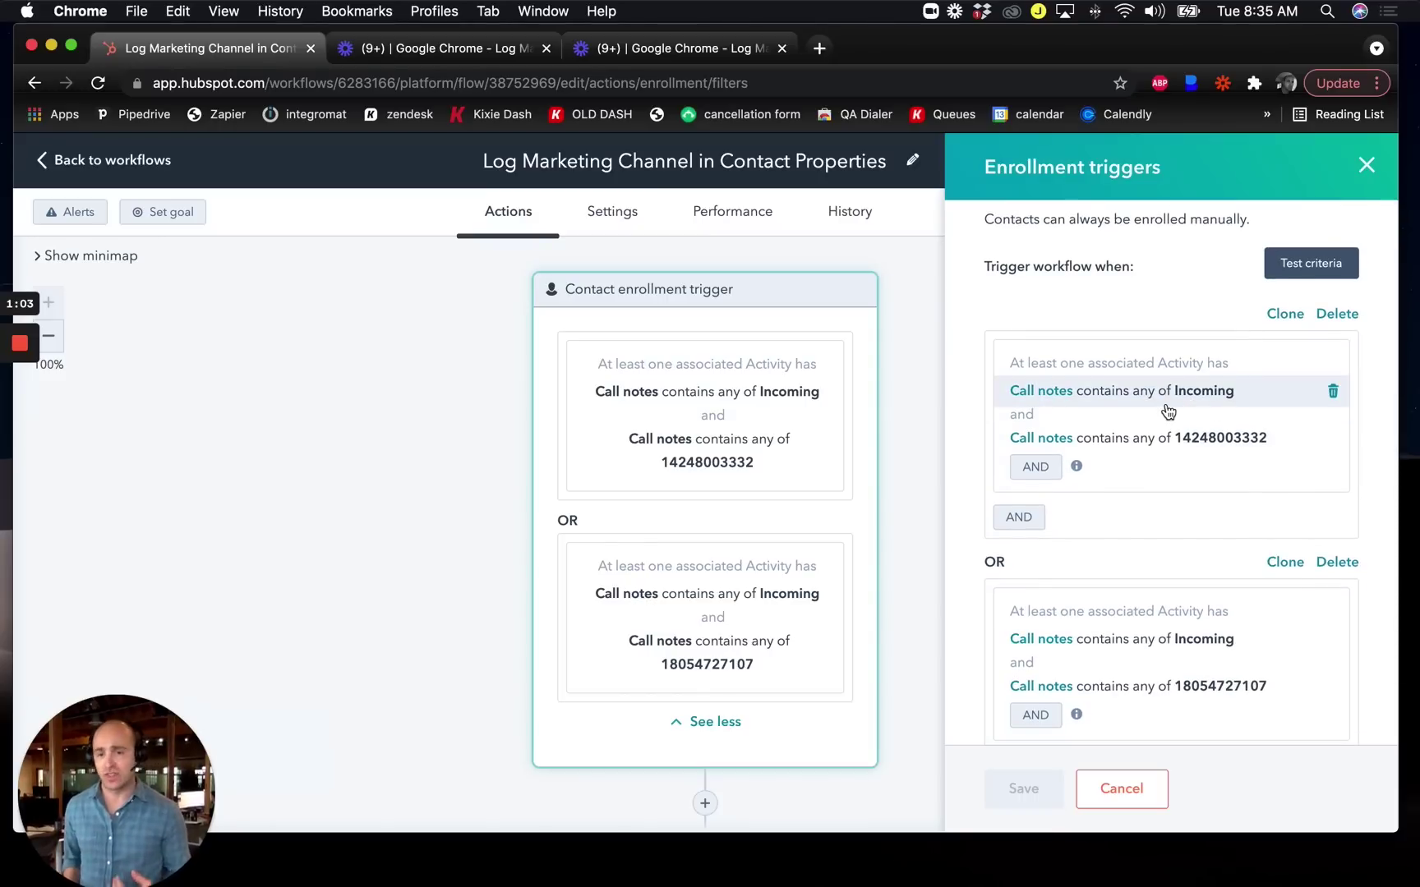
pyautogui.scroll(-1, 1175, 423)
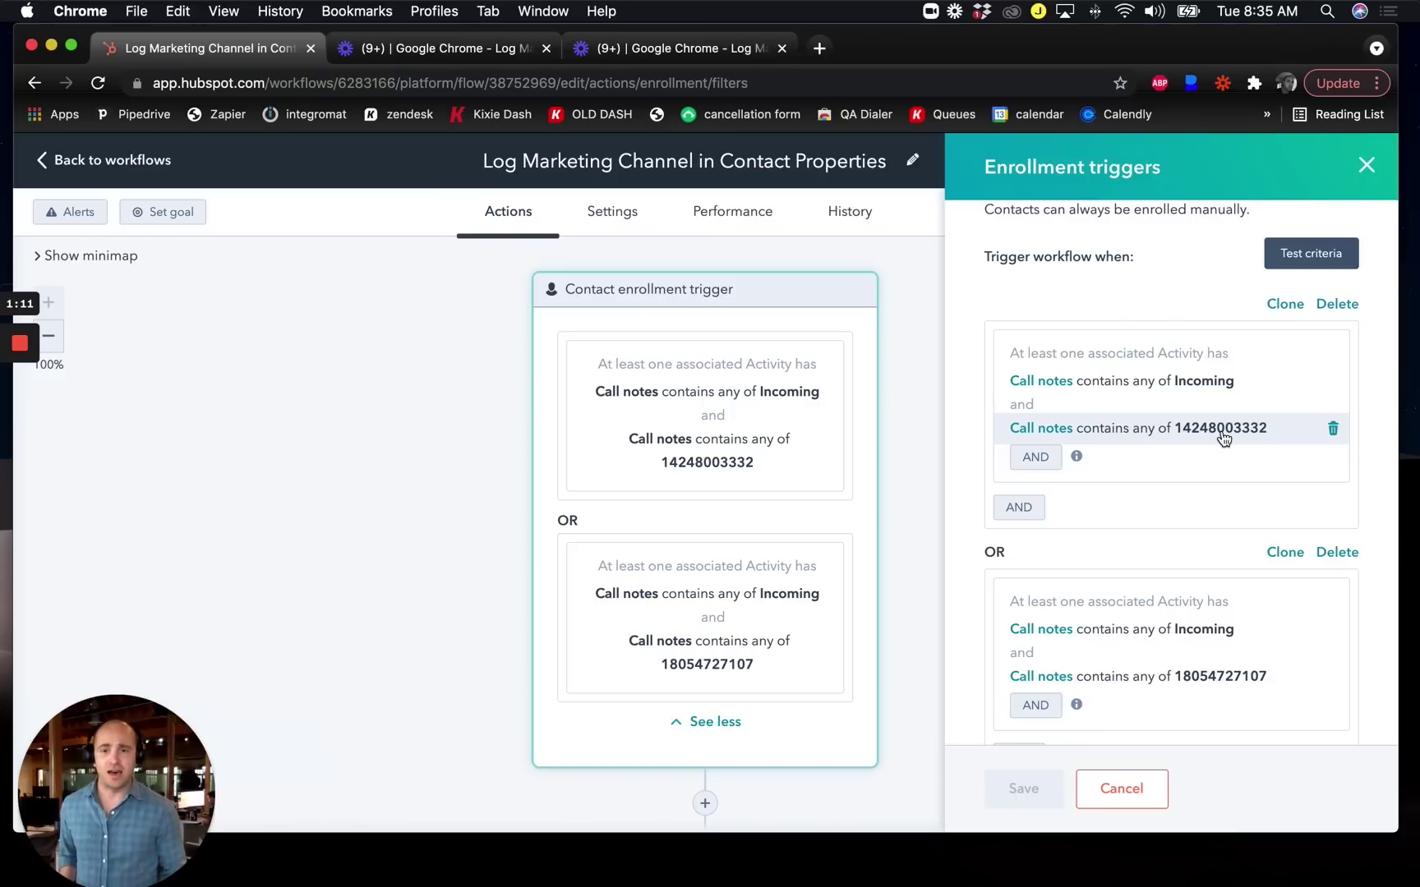
pyautogui.scroll(-5, 1197, 460)
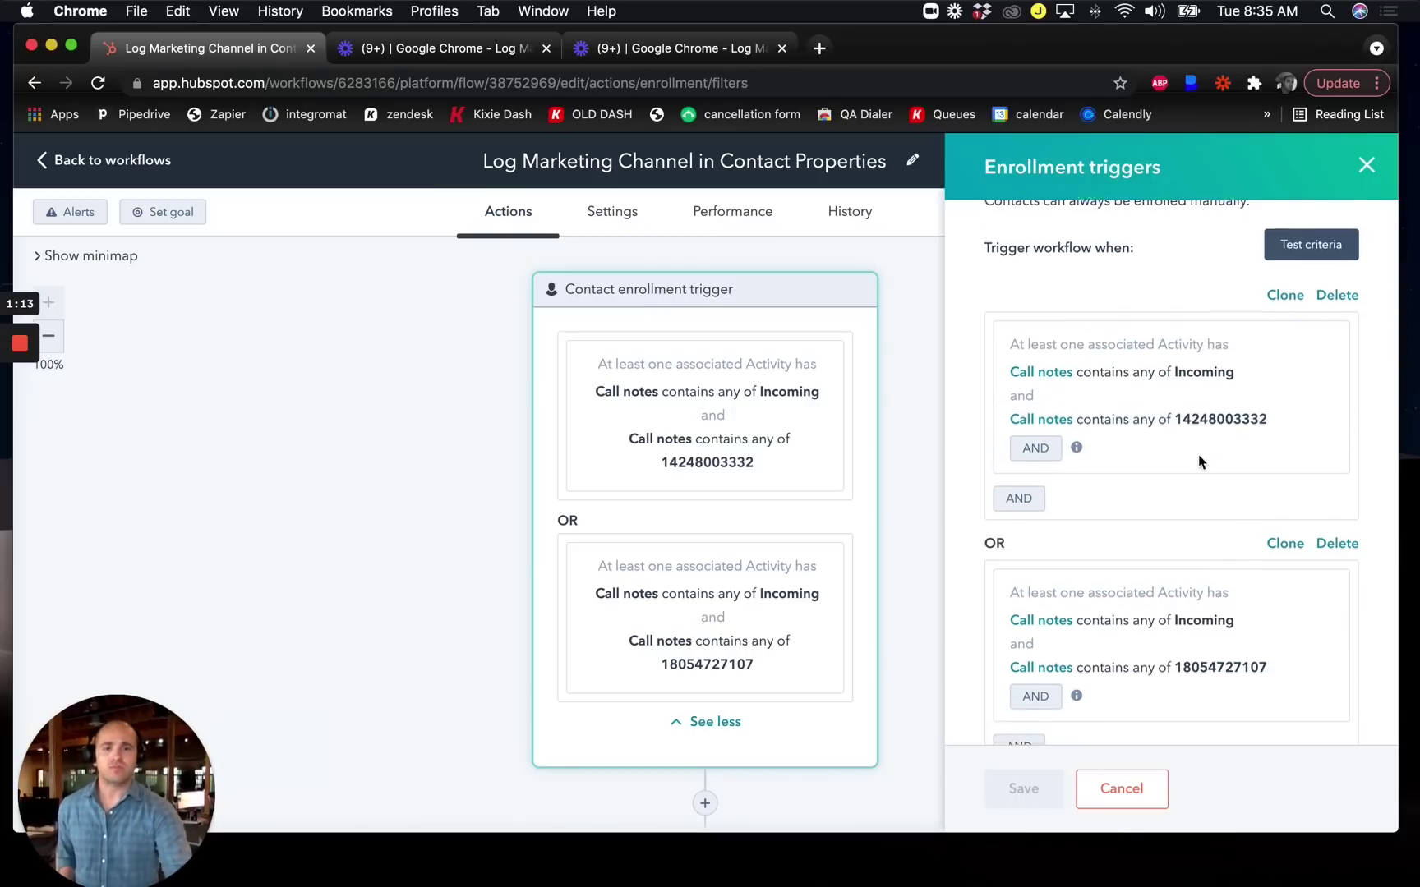
pyautogui.scroll(1, 1227, 511)
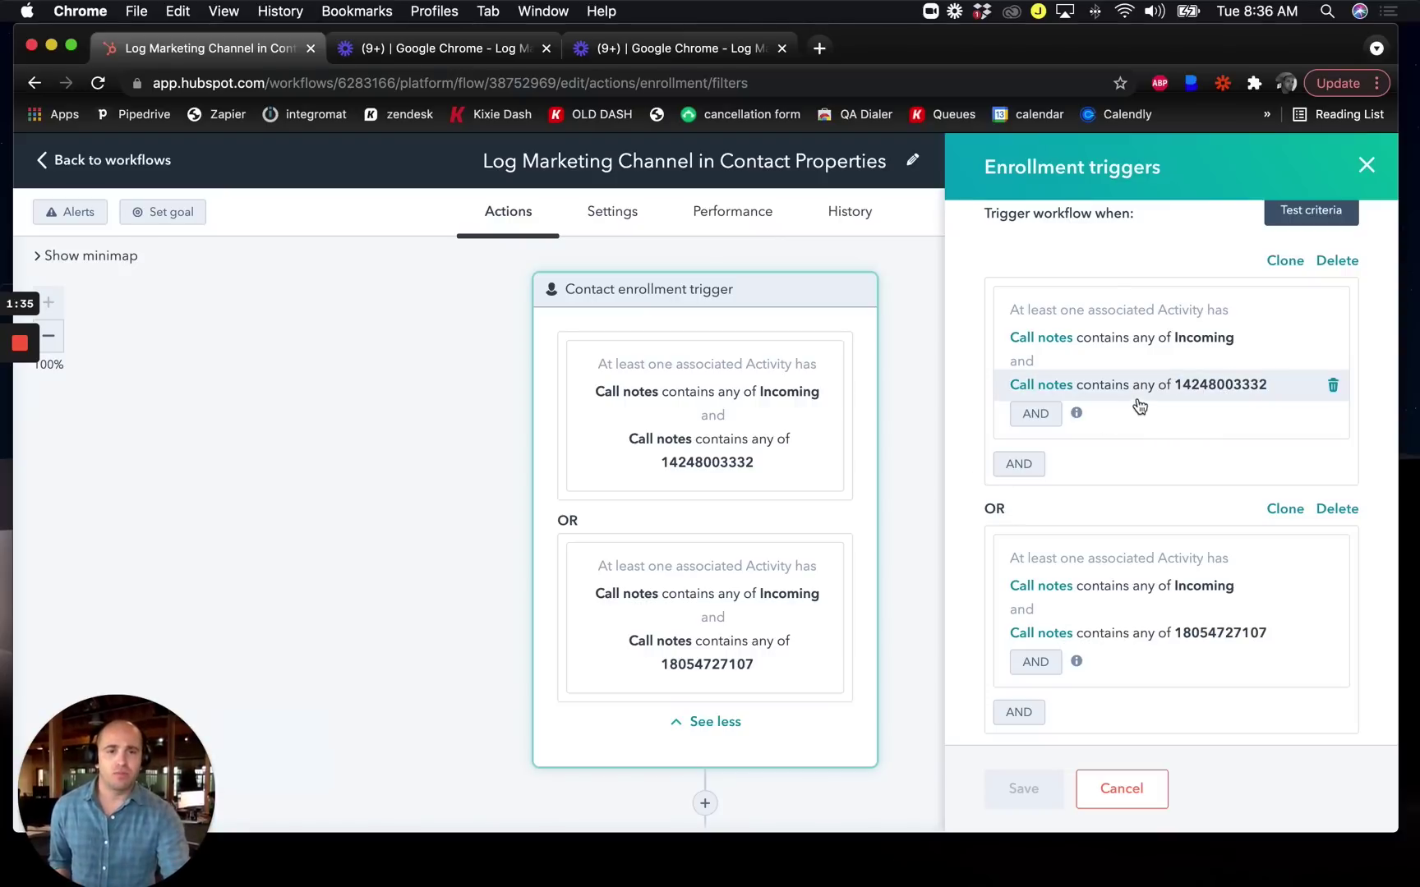
pyautogui.scroll(-1, 1214, 586)
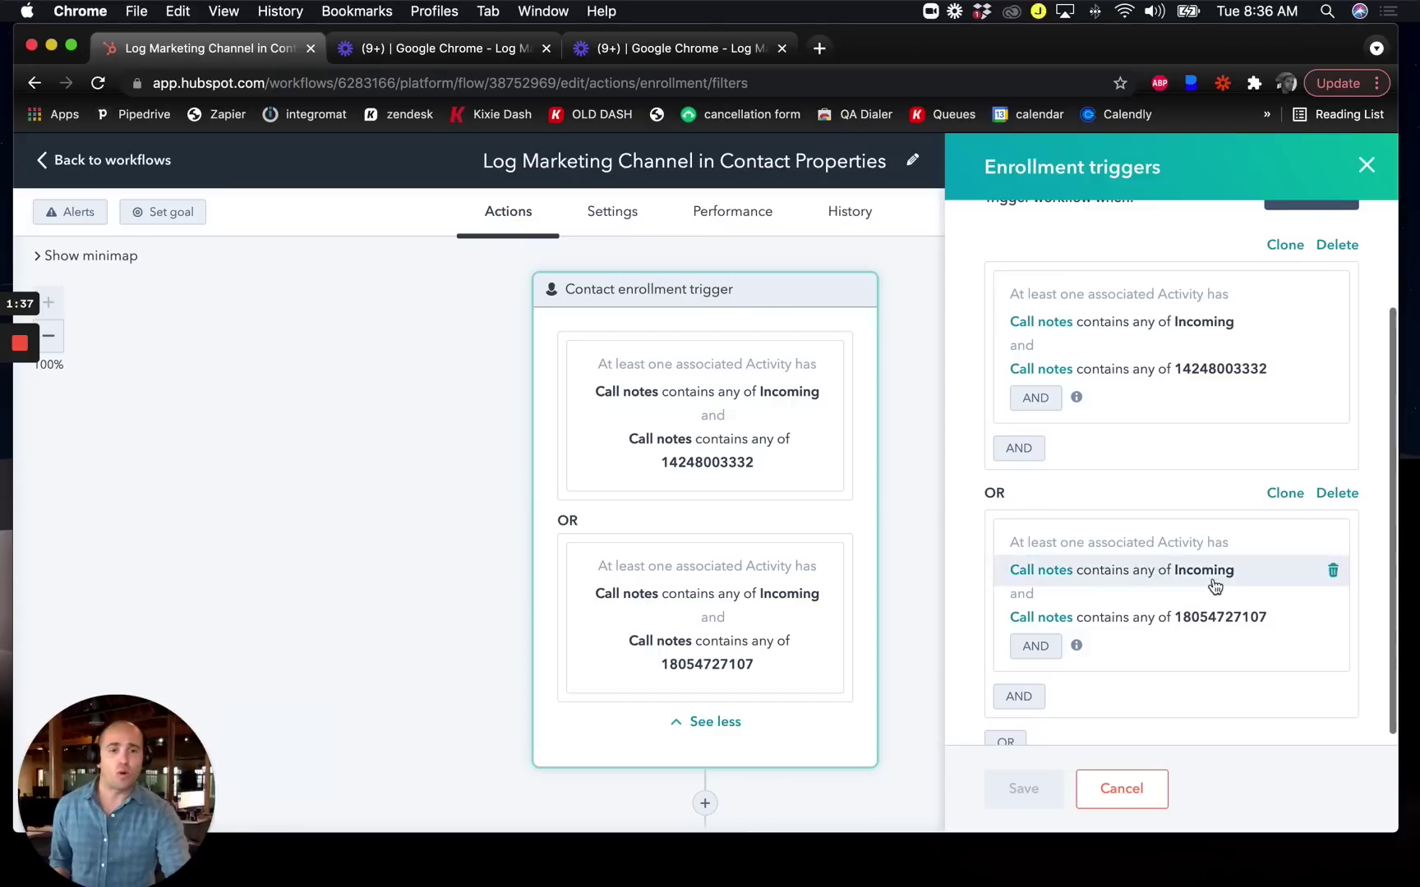
pyautogui.scroll(-1, 1151, 616)
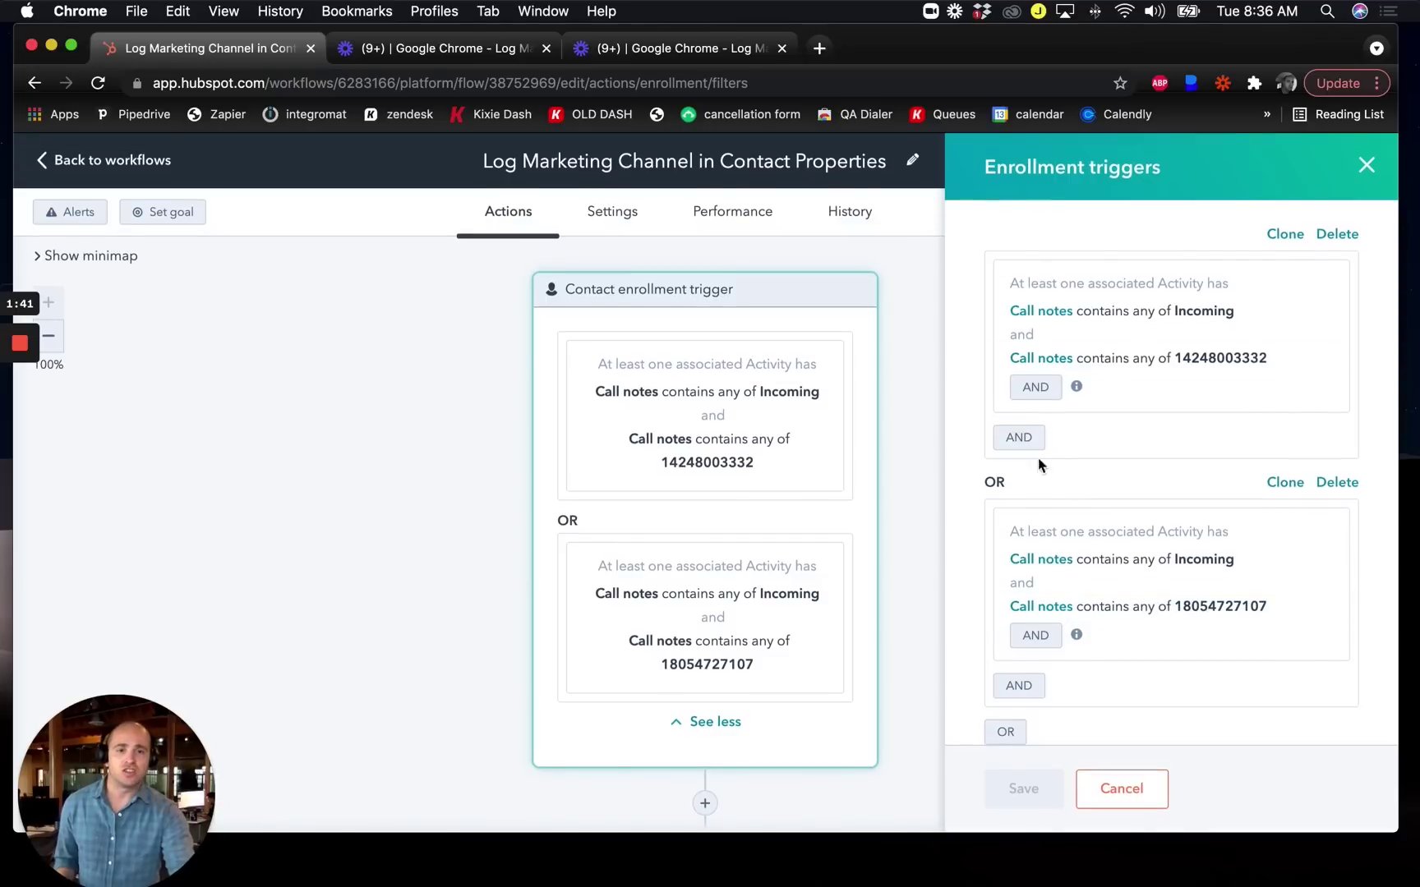
pyautogui.scroll(-1, 1057, 766)
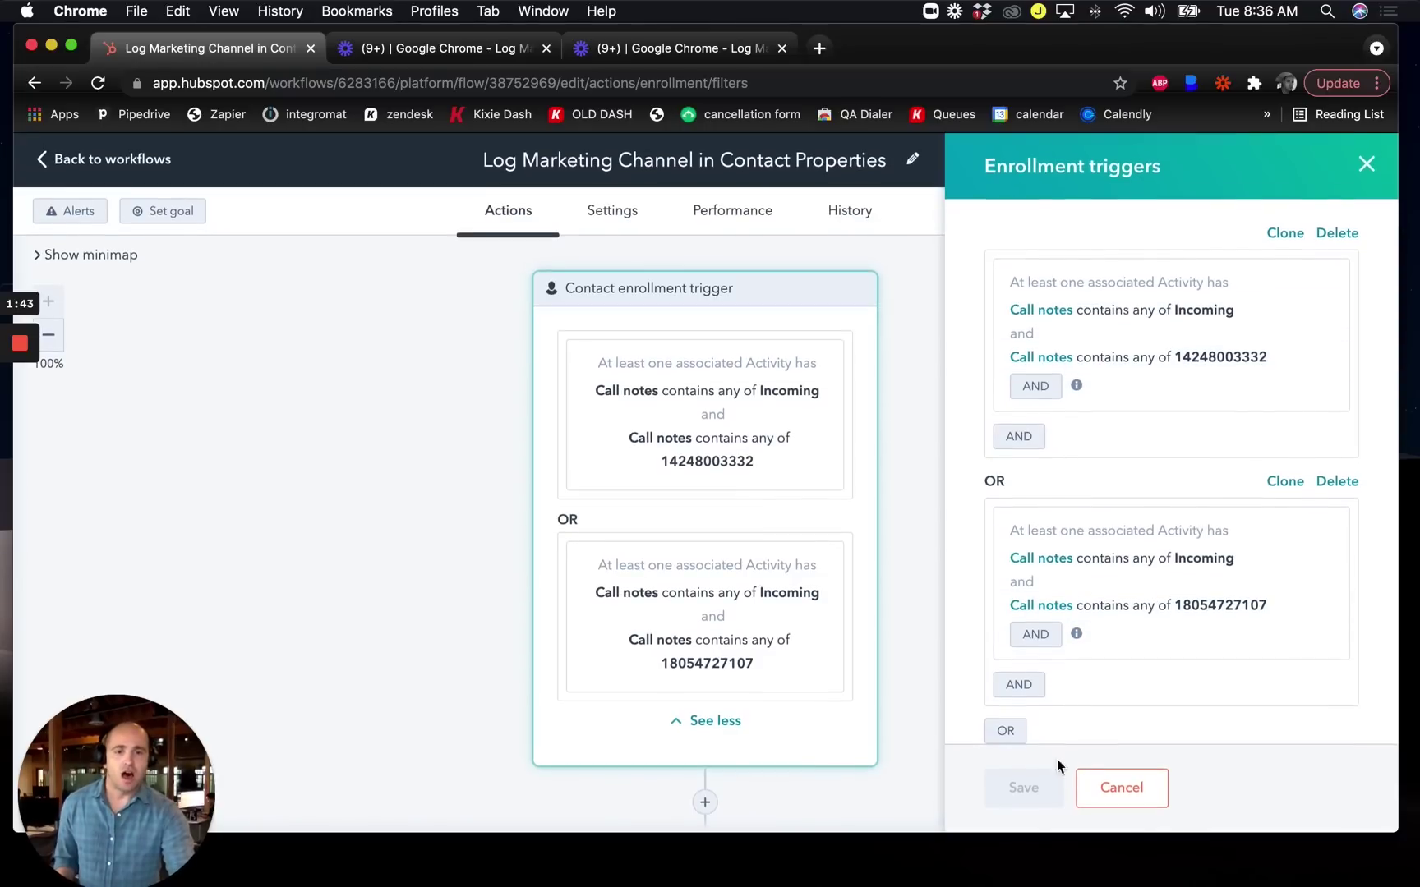
pyautogui.click(1006, 733)
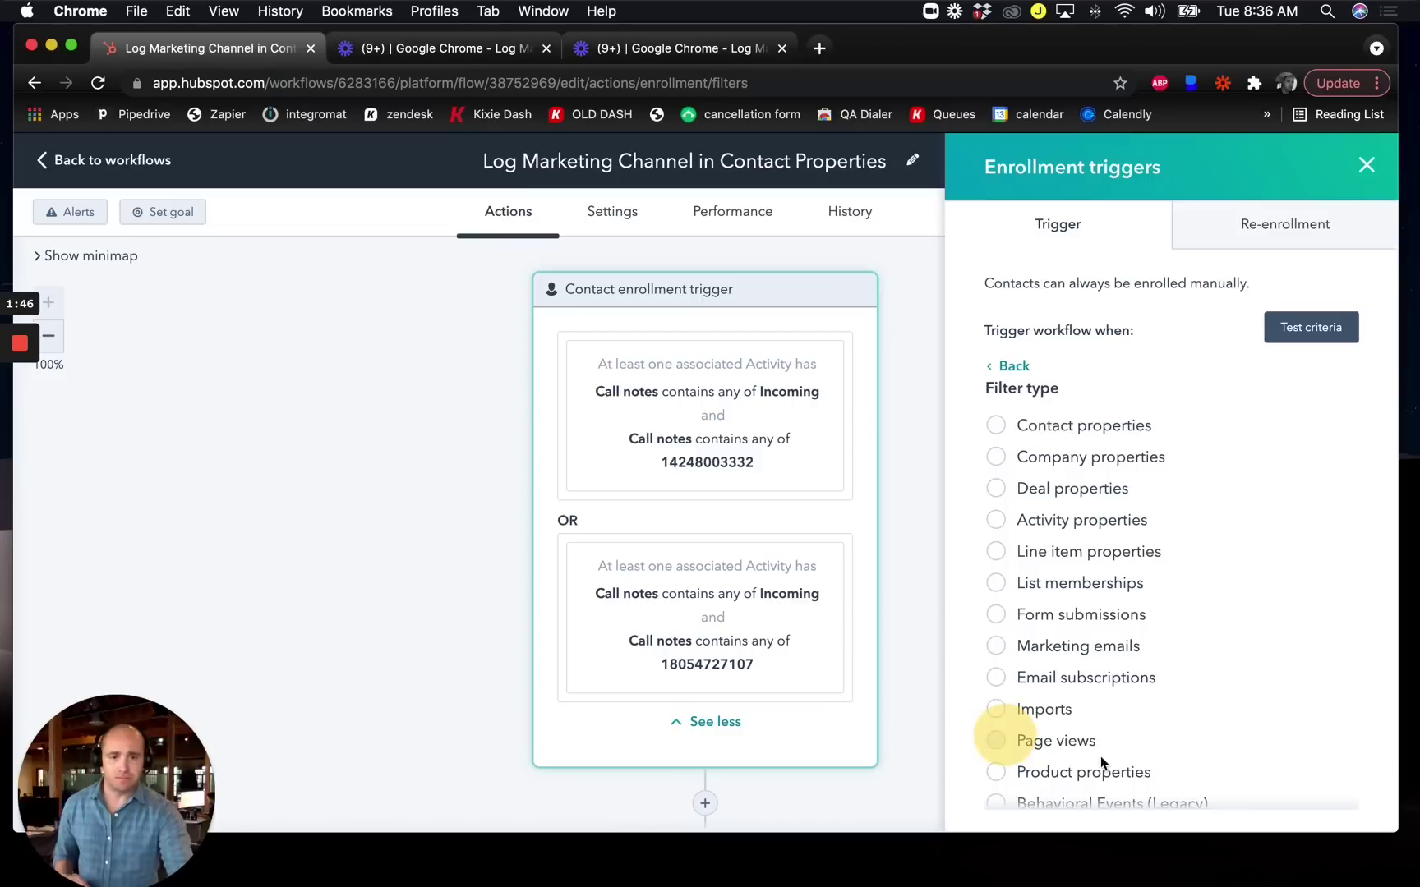
# Require the third OR group's activity Call notes to contain 'Incoming'
pyautogui.click(1097, 521)
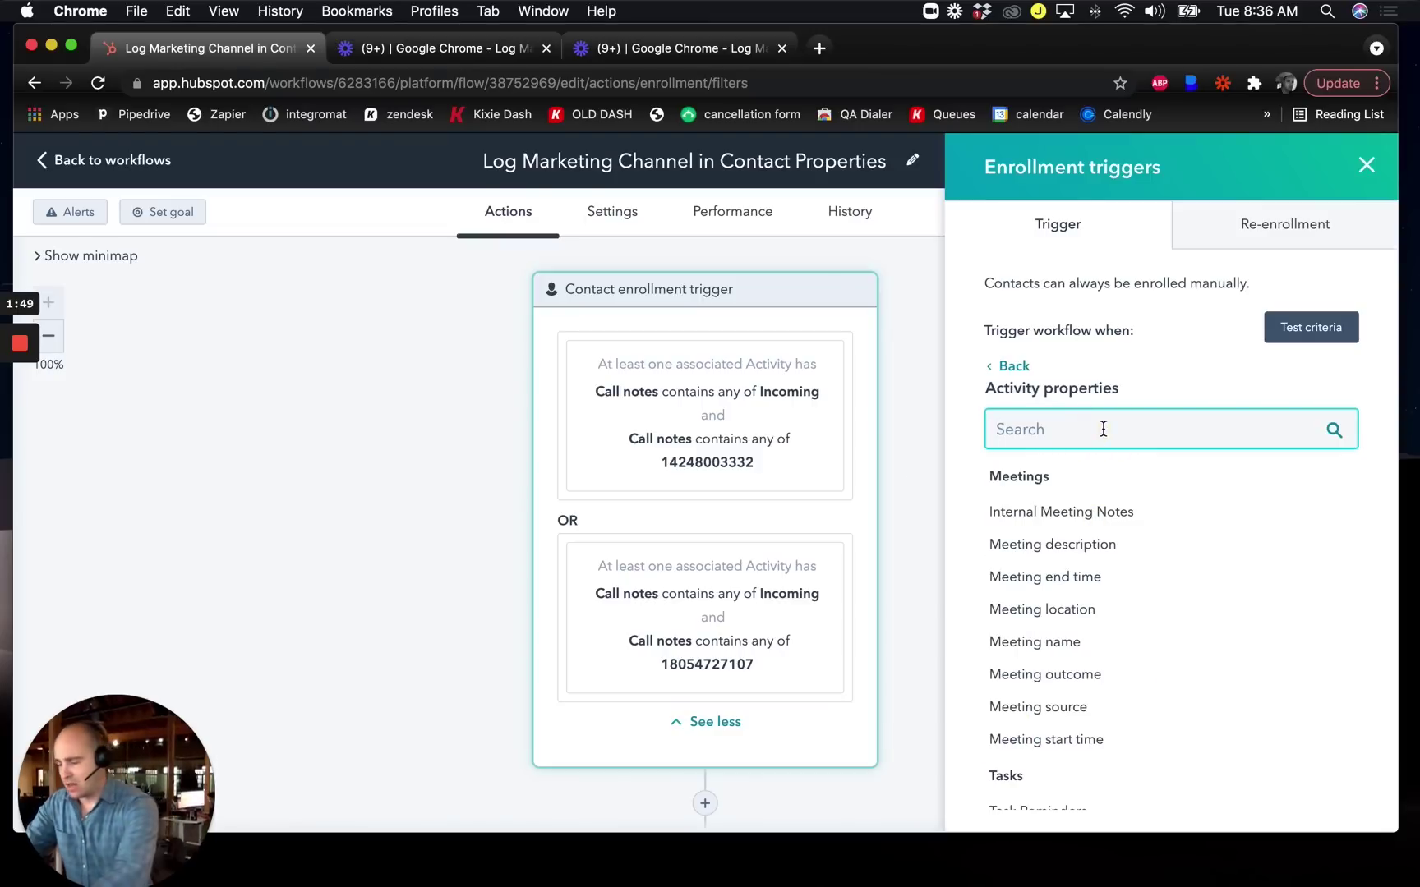
pyautogui.write('notes')
pyautogui.click(1055, 662)
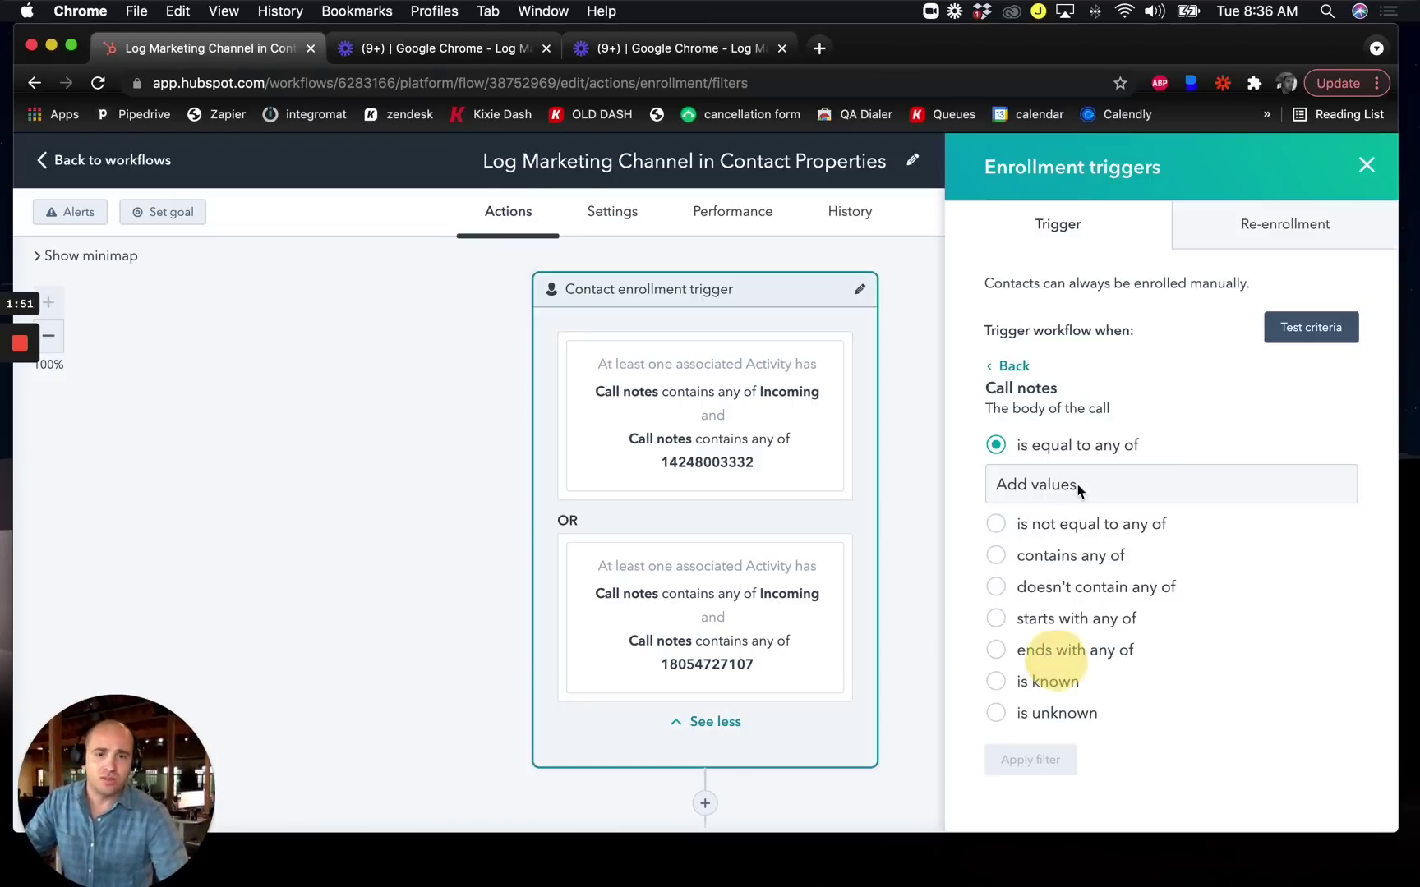
pyautogui.click(1072, 557)
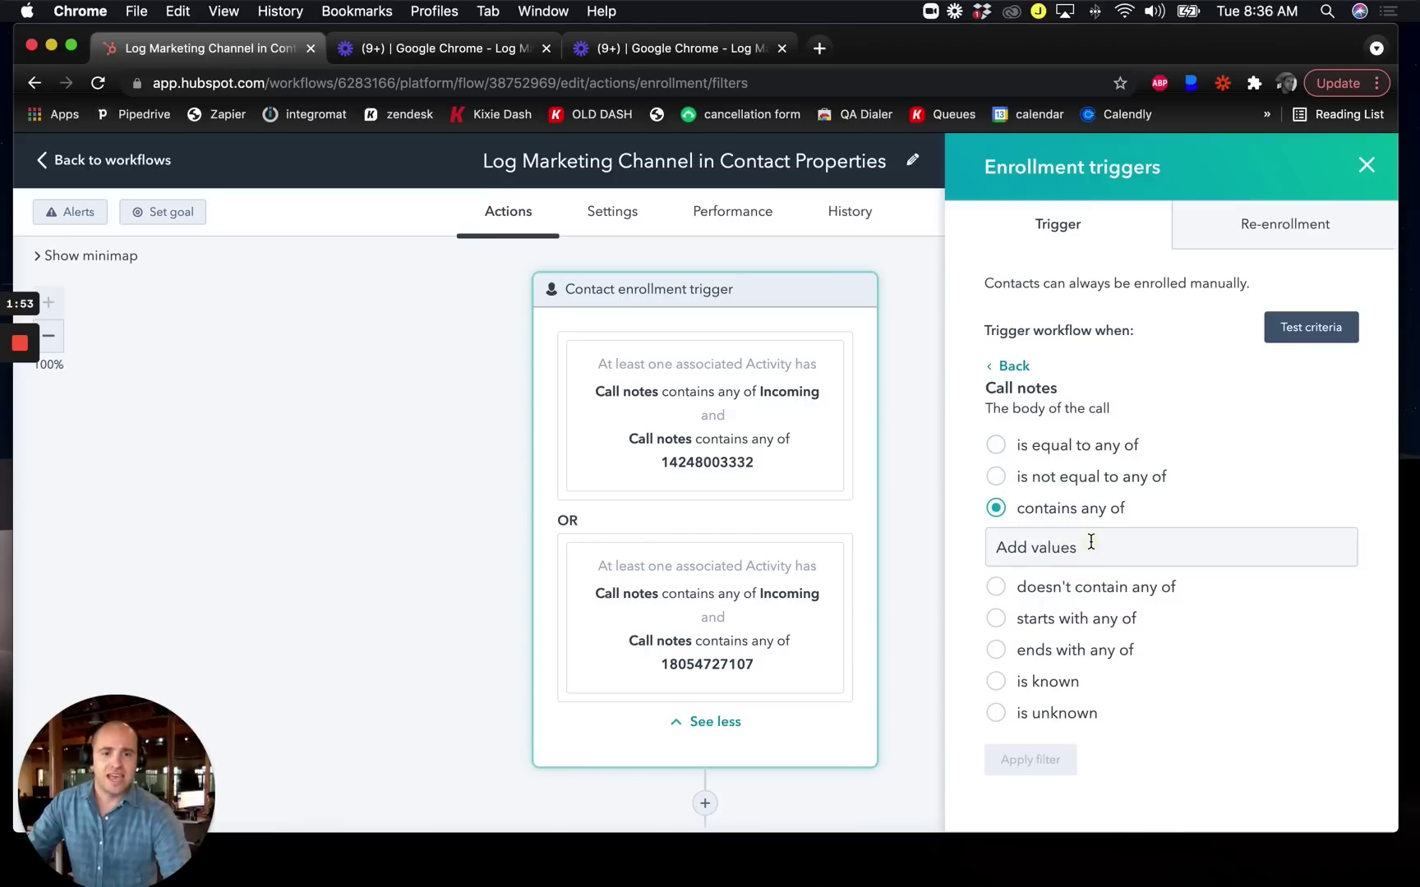
pyautogui.click(1090, 541)
pyautogui.write('Incoing')
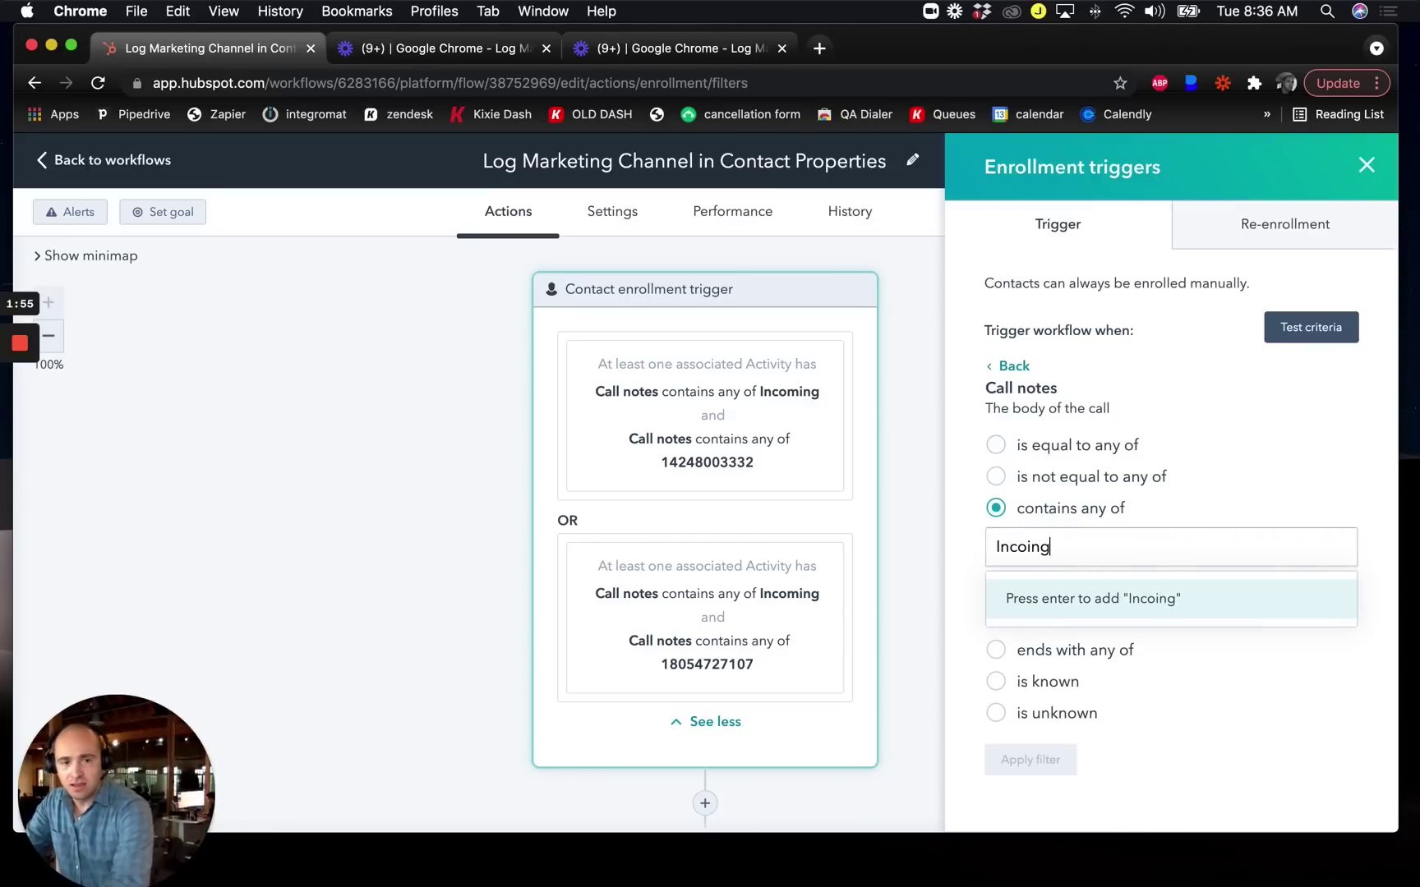
pyautogui.press('BackSpace')
pyautogui.press('BackSpace')
pyautogui.press('BackSpace')
pyautogui.write('ming')
pyautogui.press('Return')
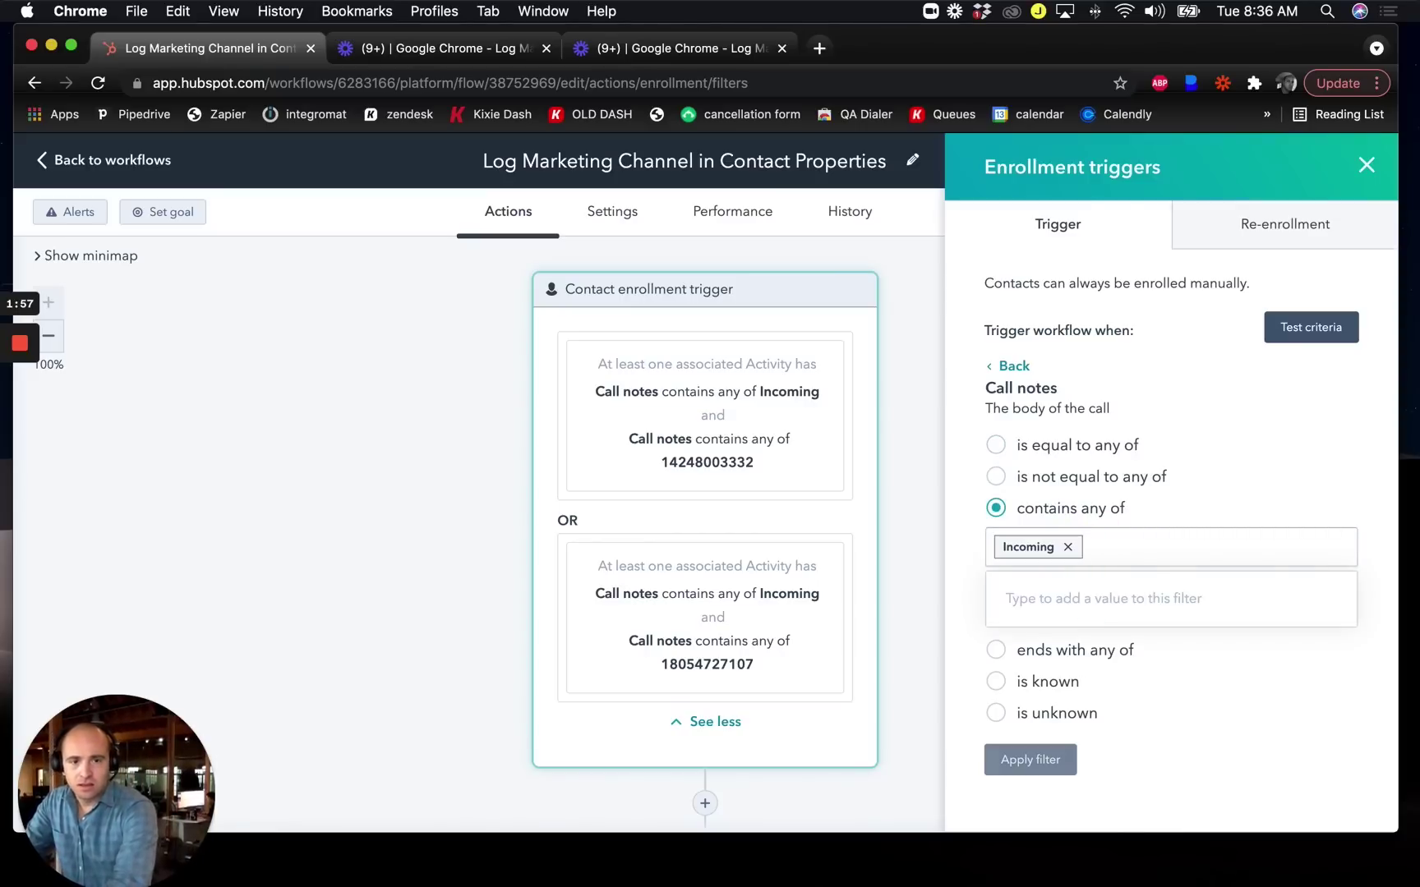
pyautogui.click(1048, 762)
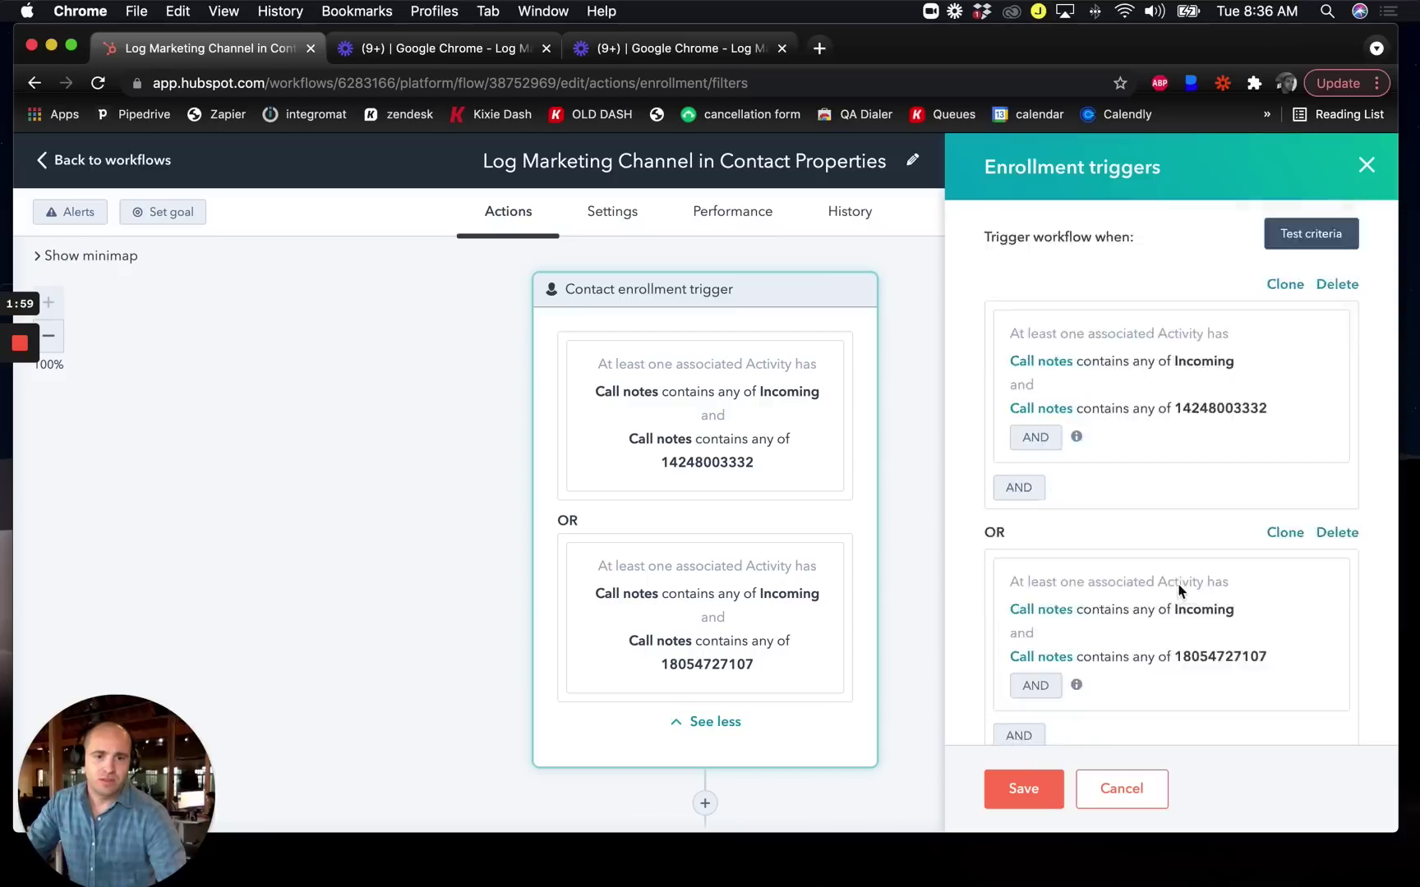
pyautogui.scroll(-5, 1077, 630)
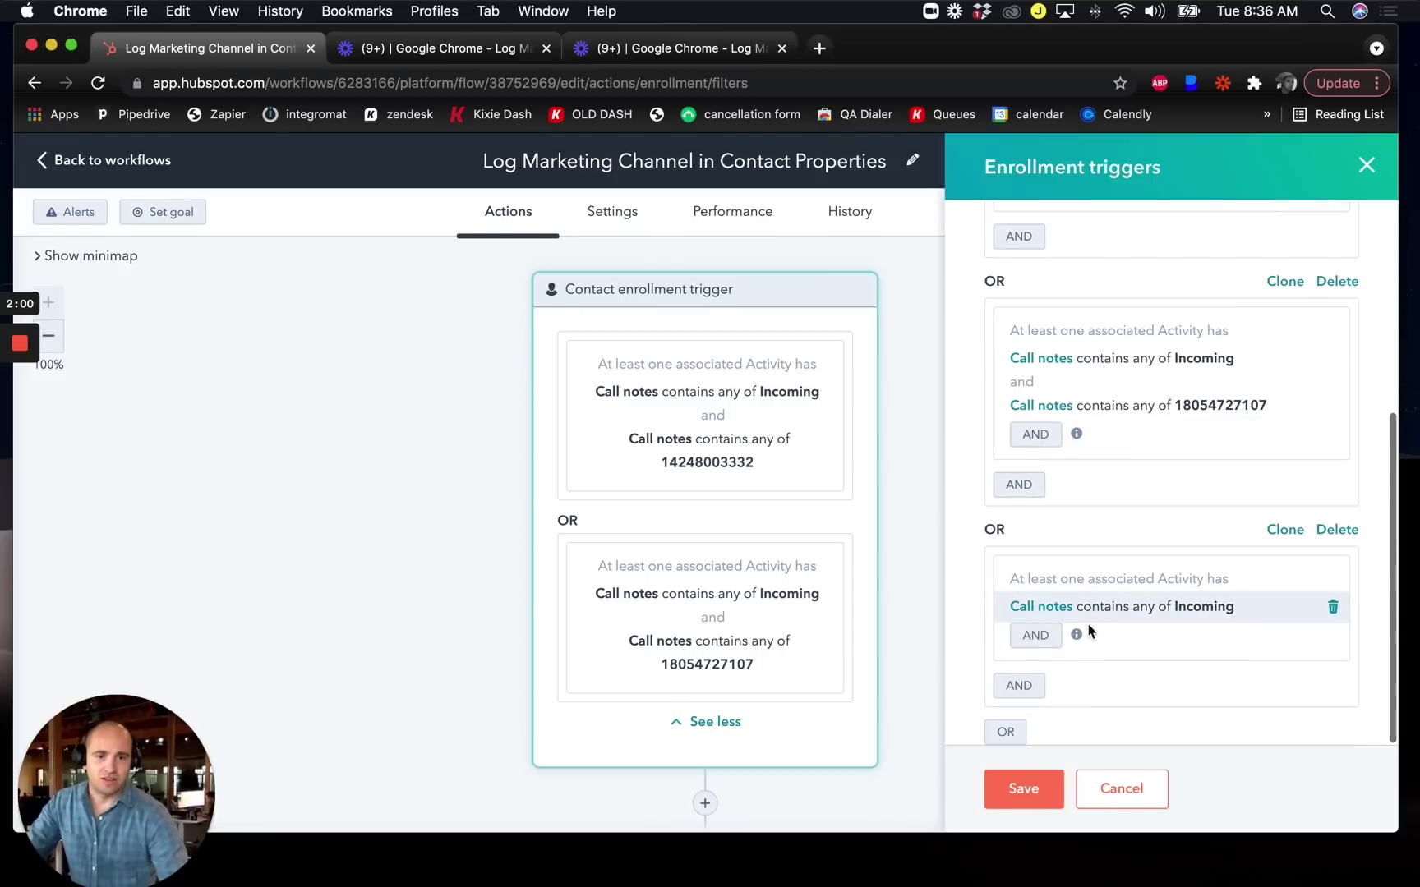
pyautogui.click(1030, 638)
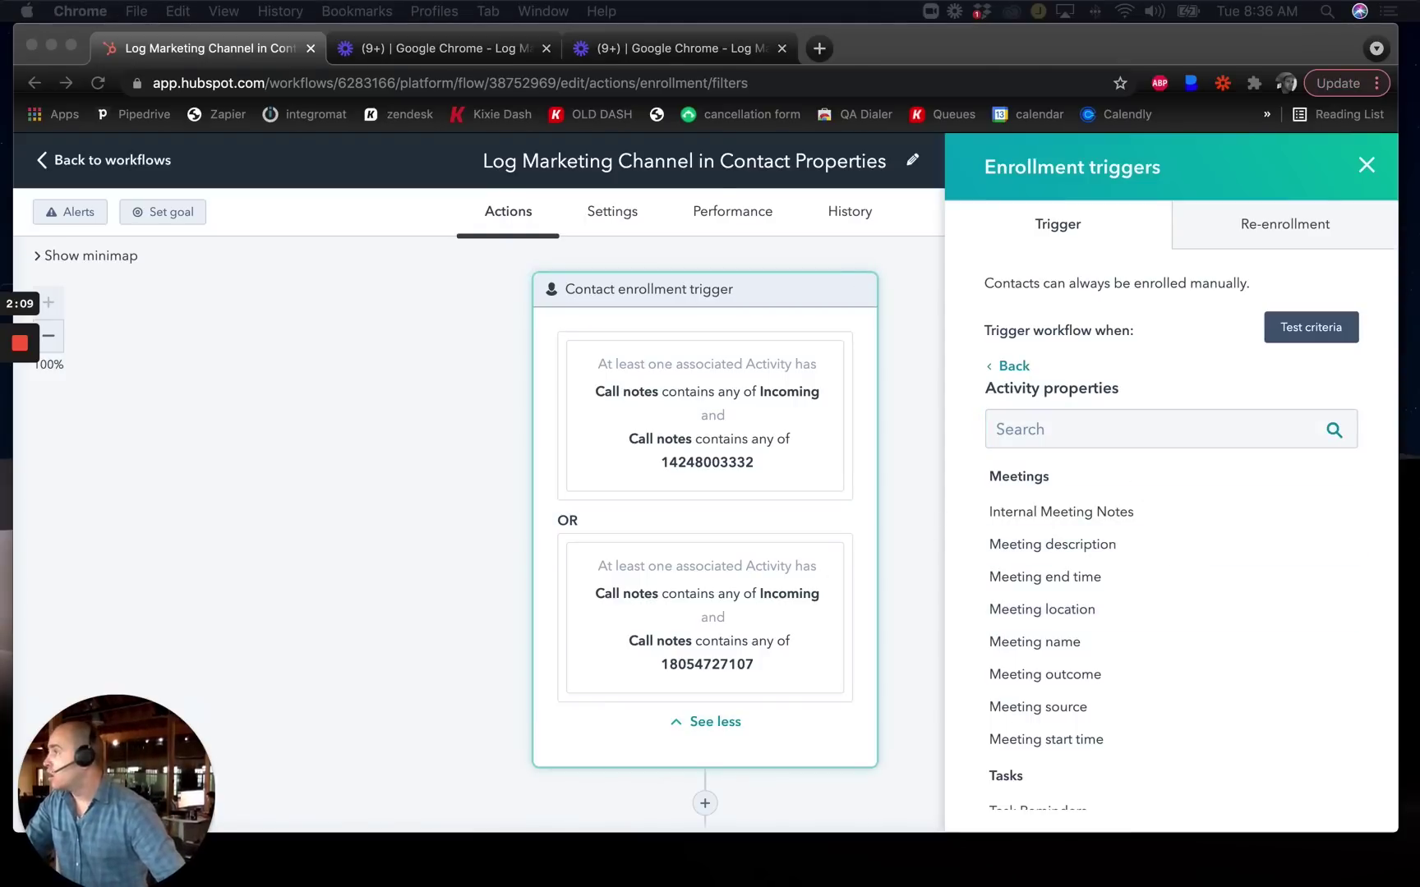
# Add an AND condition that Call notes contain the new phone number, then save the triggers
pyautogui.click(1141, 434)
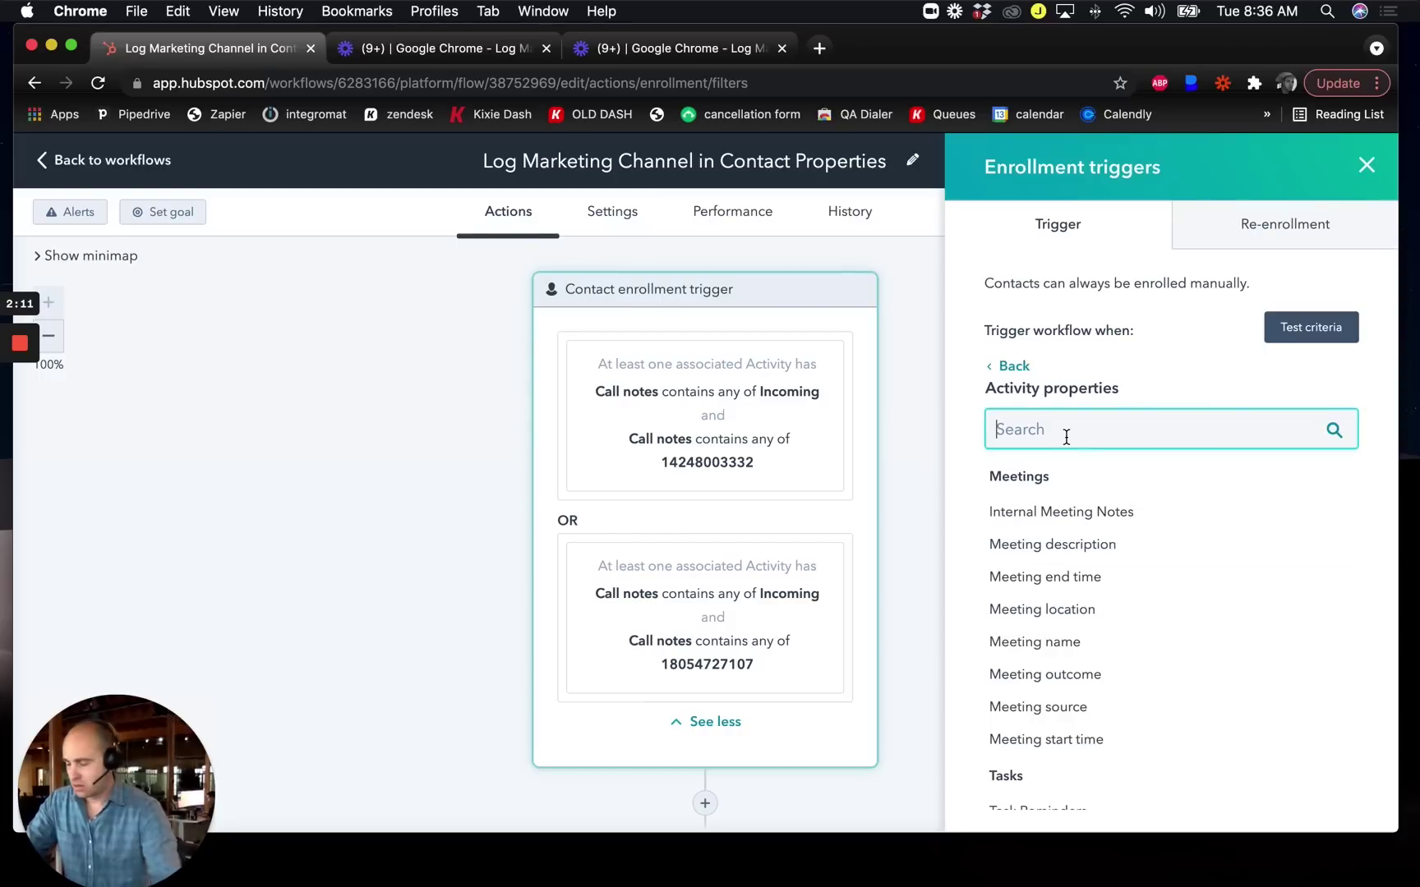
pyautogui.write('call notes')
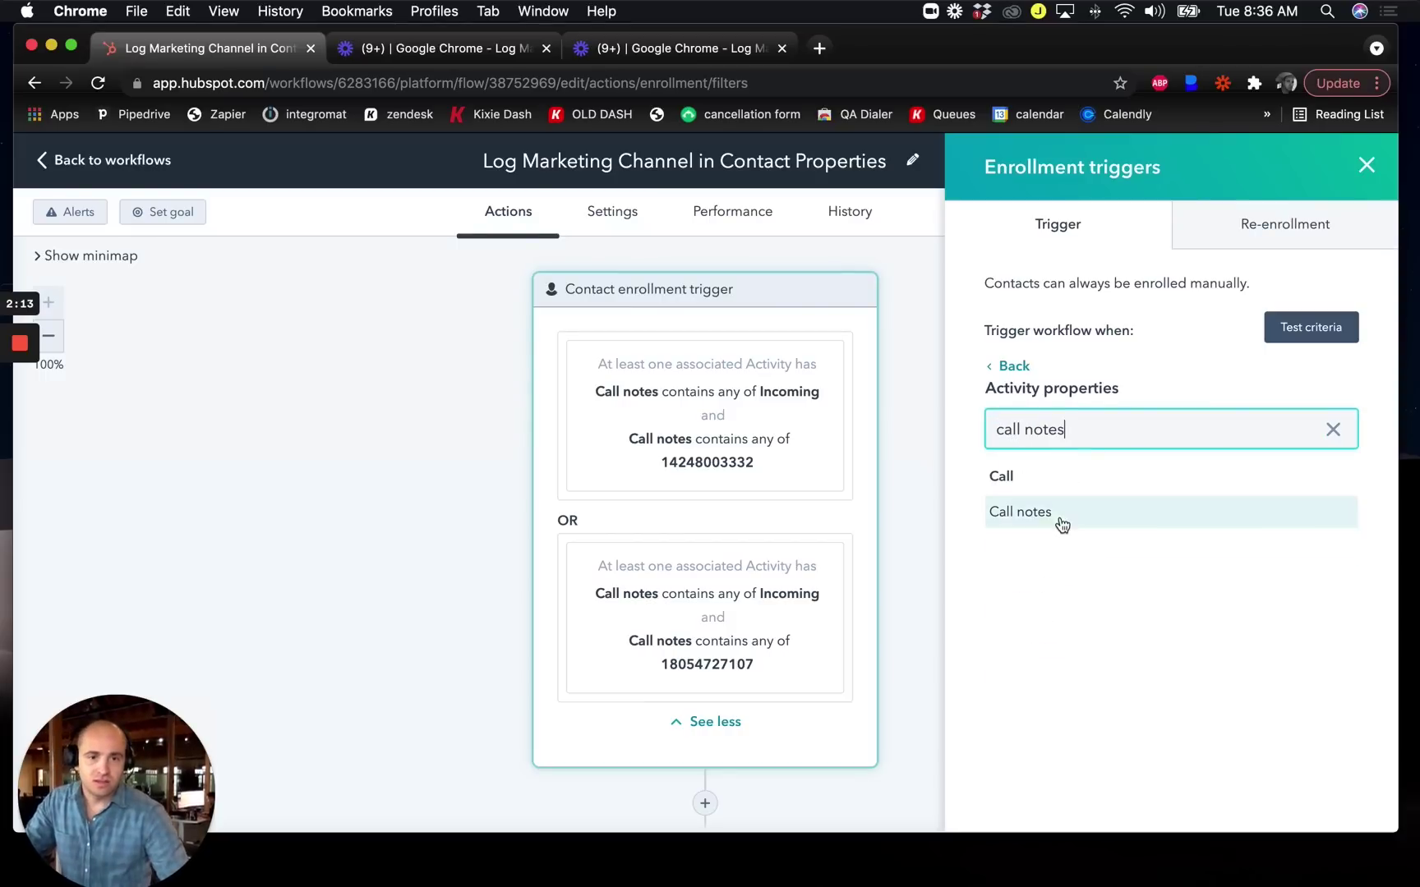
pyautogui.click(1057, 518)
pyautogui.click(1061, 557)
pyautogui.click(1096, 547)
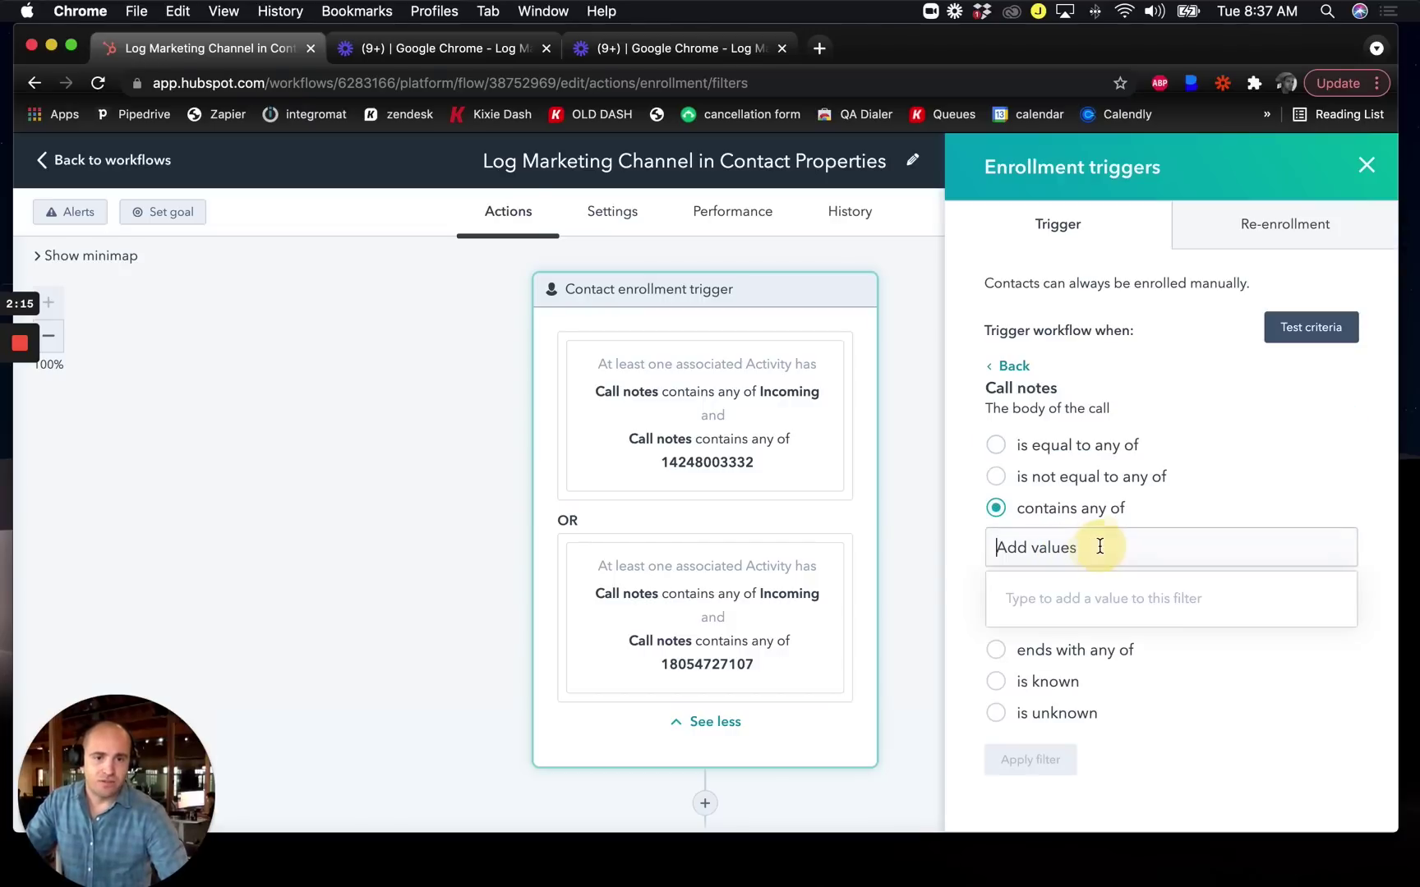
pyautogui.press('super+v')
pyautogui.press('Return')
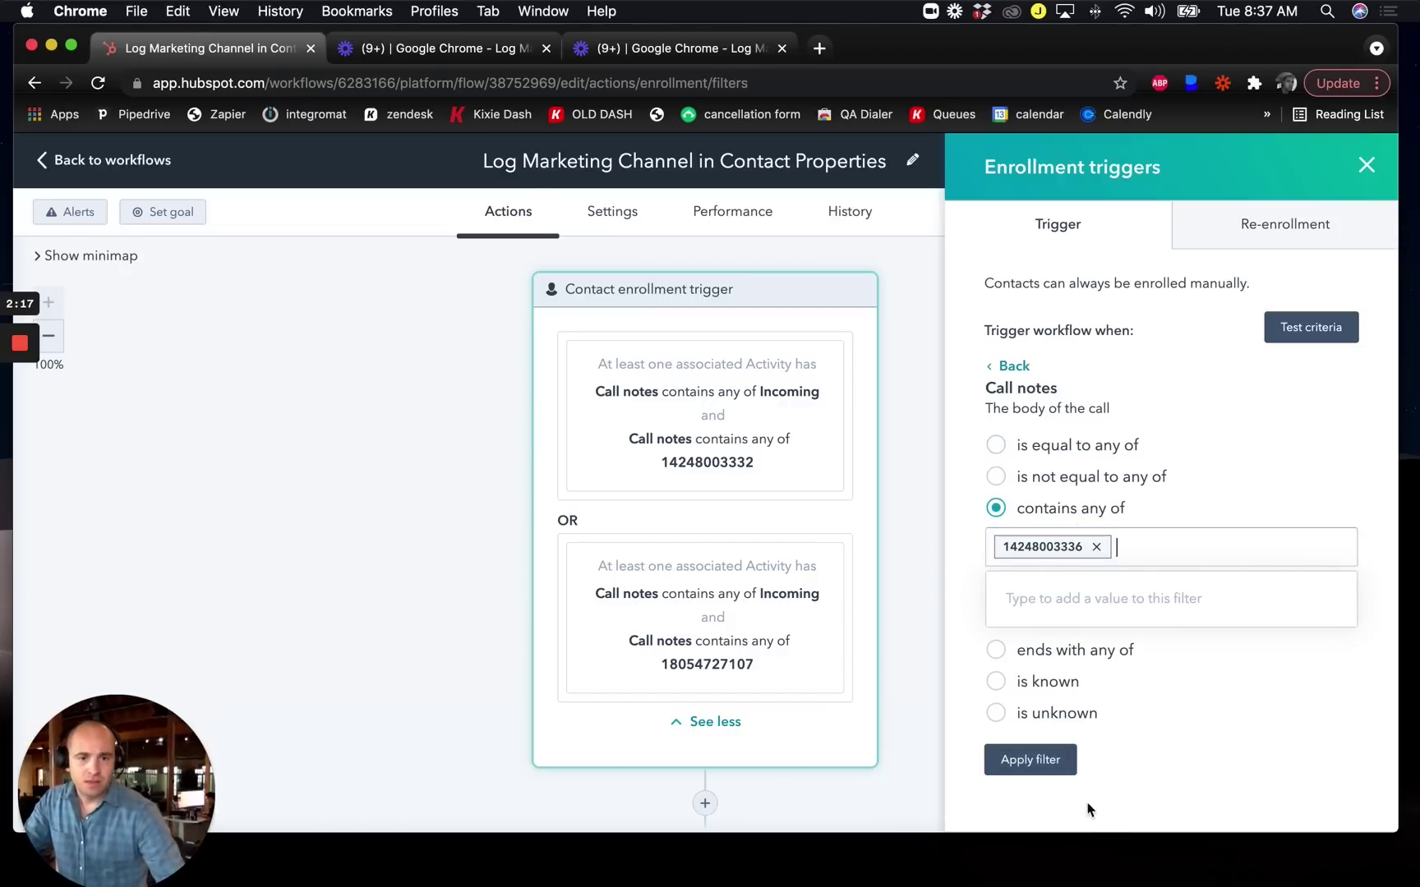
pyautogui.click(1062, 760)
pyautogui.scroll(-5, 1105, 632)
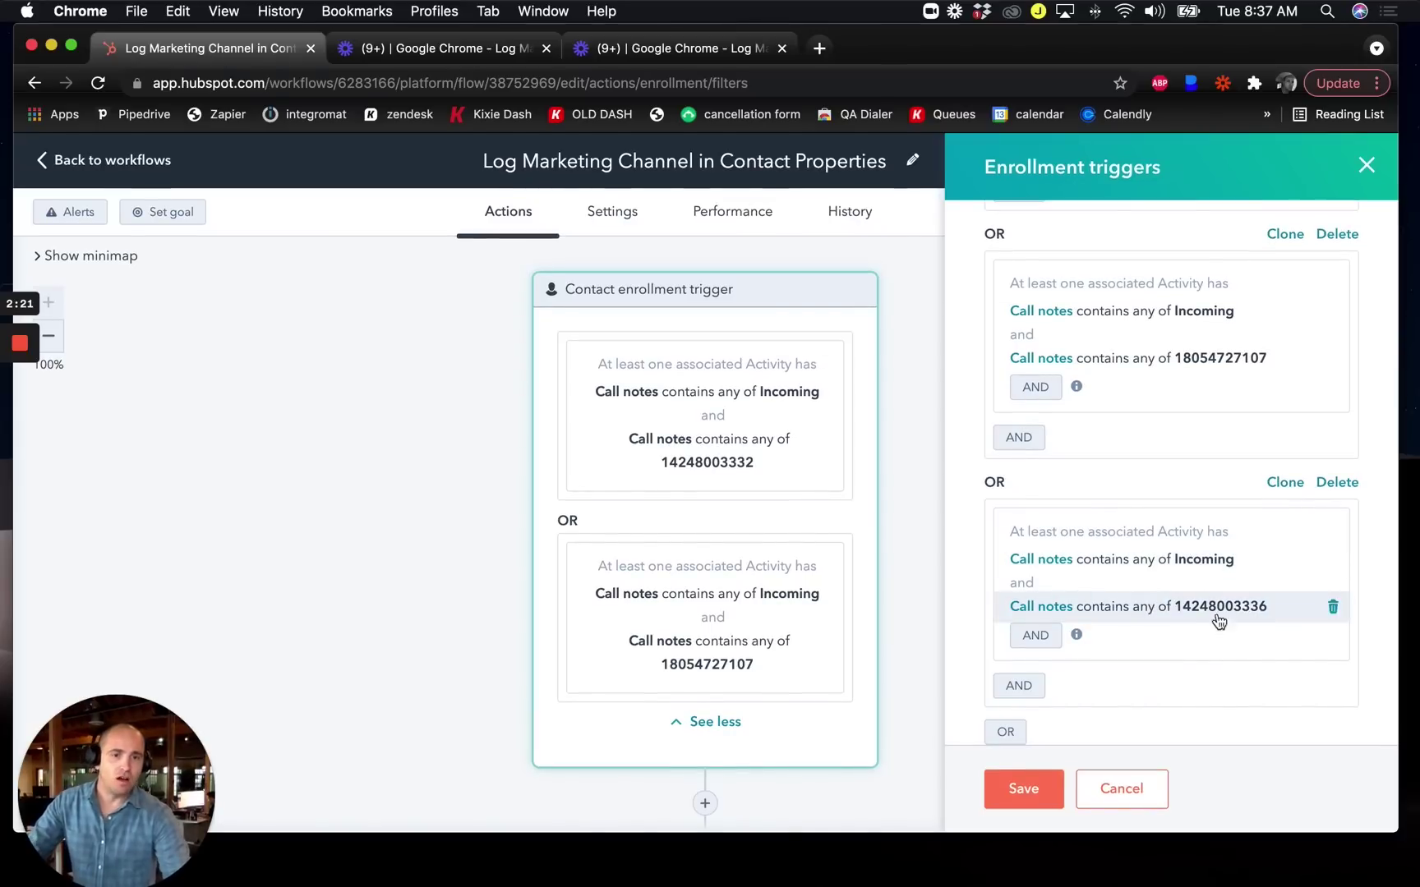
pyautogui.click(1023, 789)
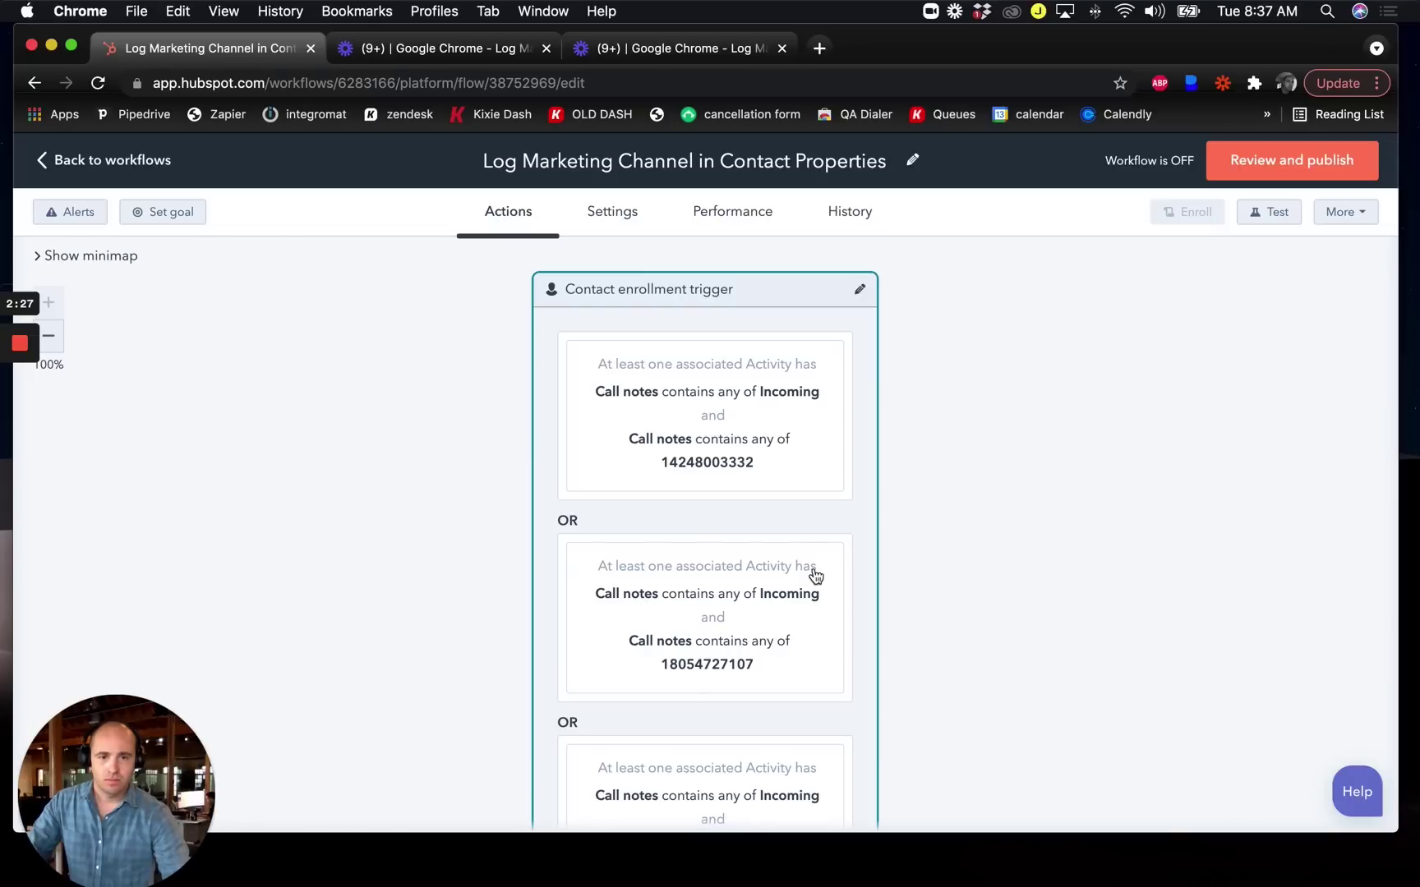
# Close the enrollment triggers panel and zoom the canvas out to show the branch actions
pyautogui.scroll(-3, 817, 576)
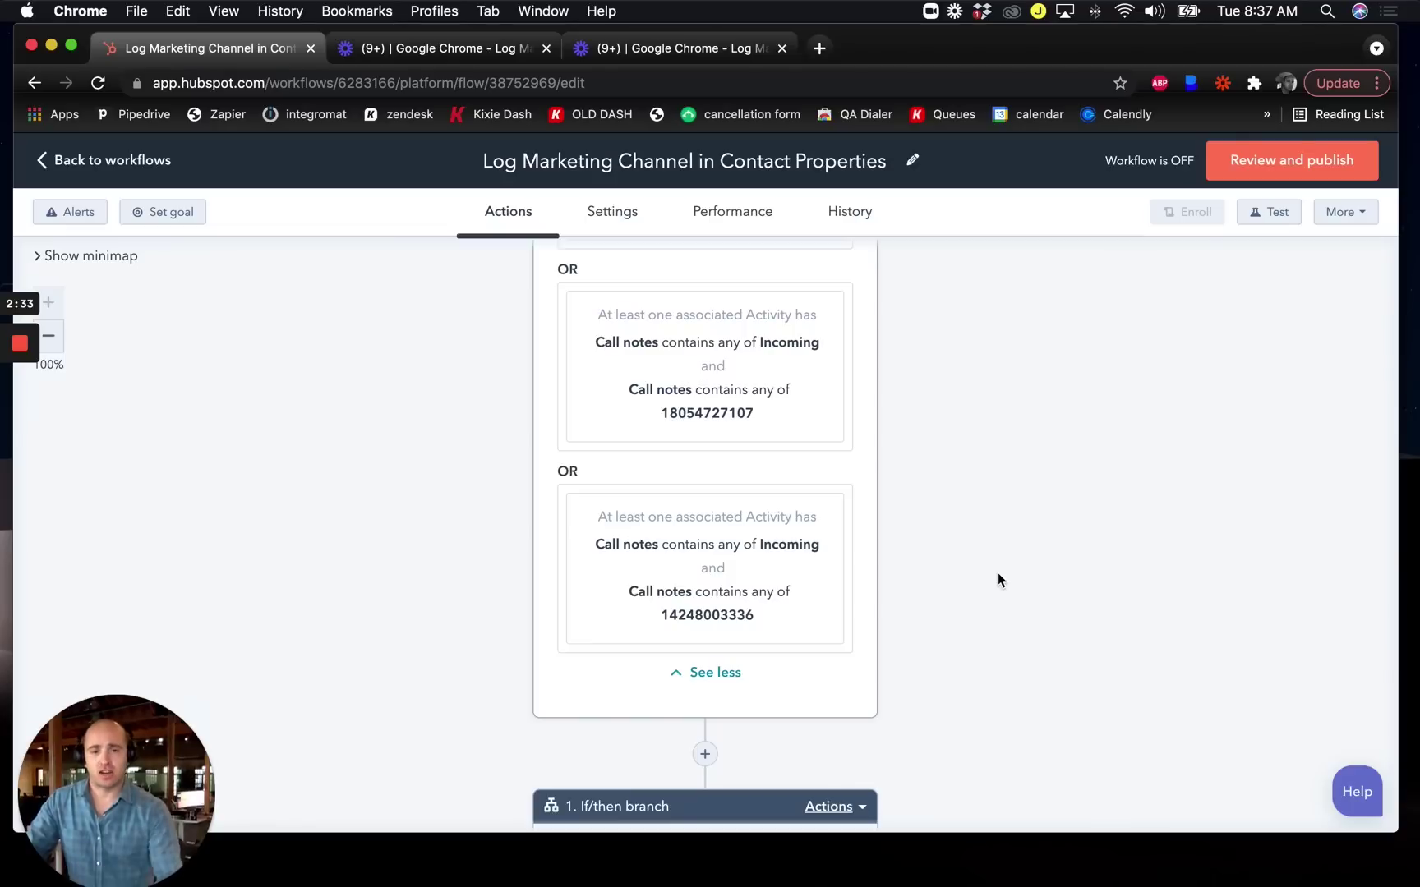
pyautogui.click(831, 586)
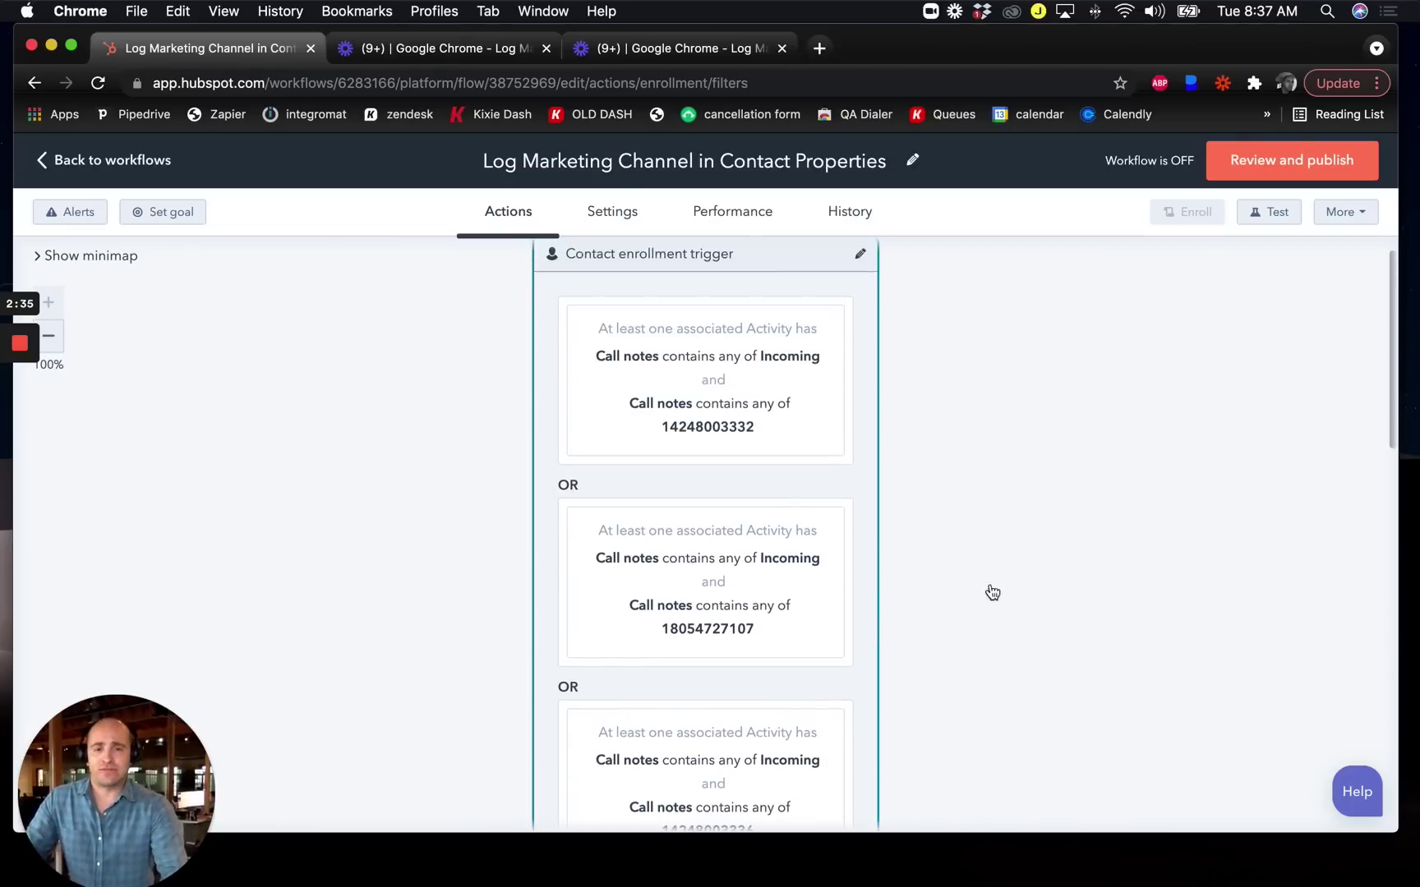
pyautogui.click(1361, 181)
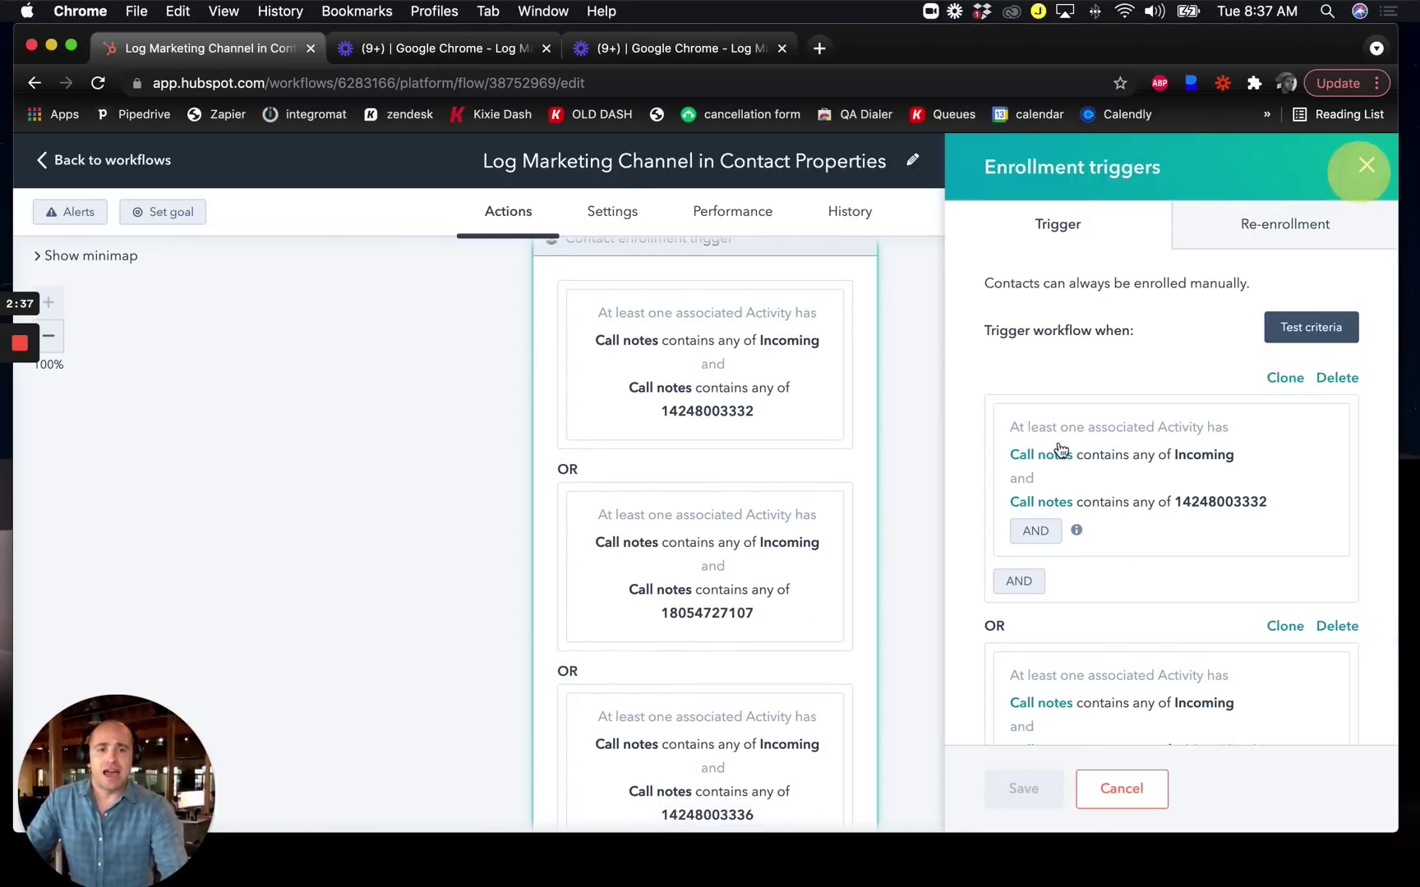
pyautogui.scroll(-10, 1081, 484)
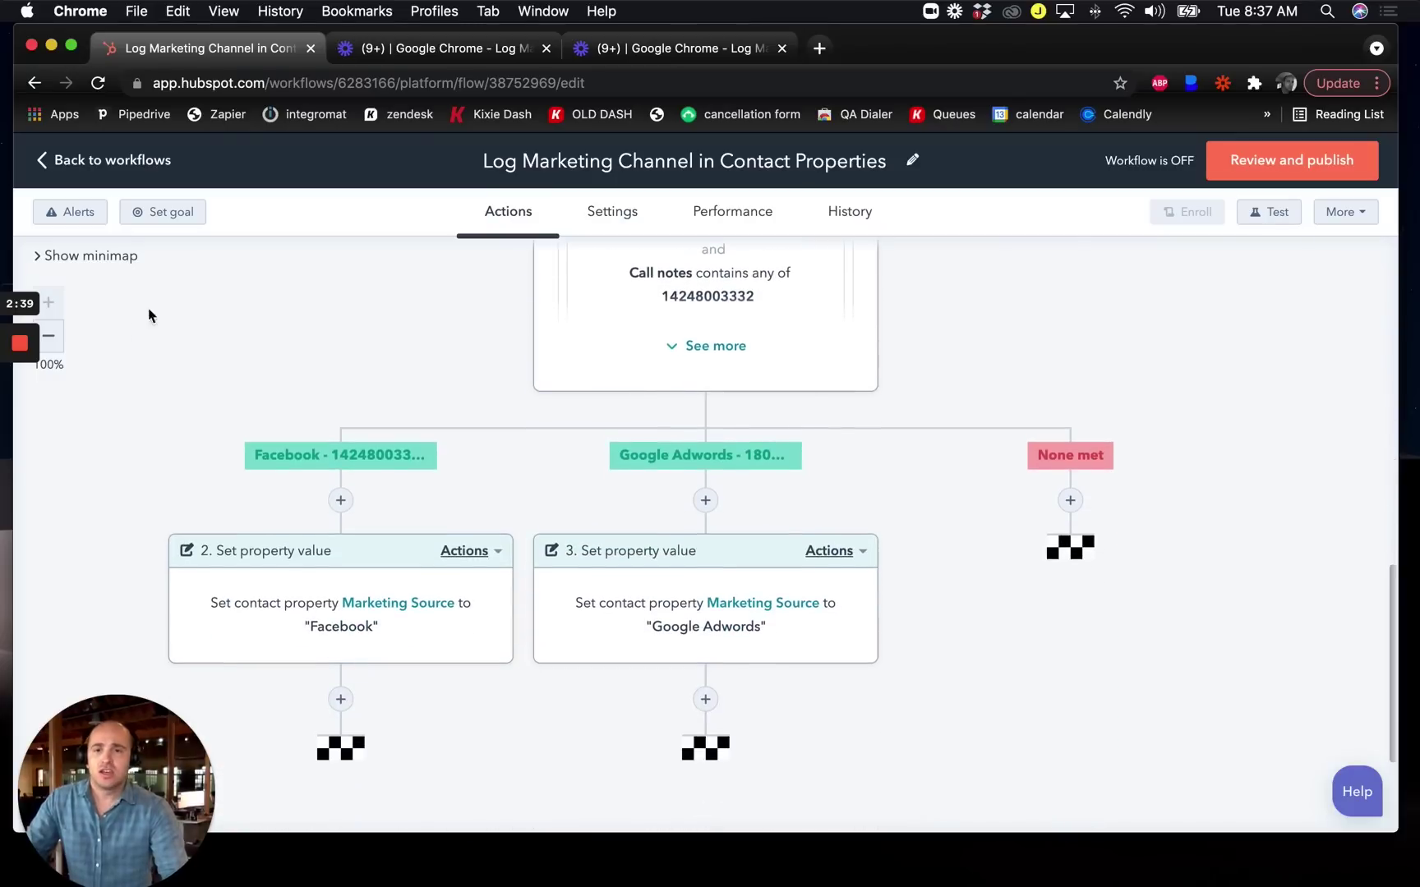
pyautogui.click(48, 336)
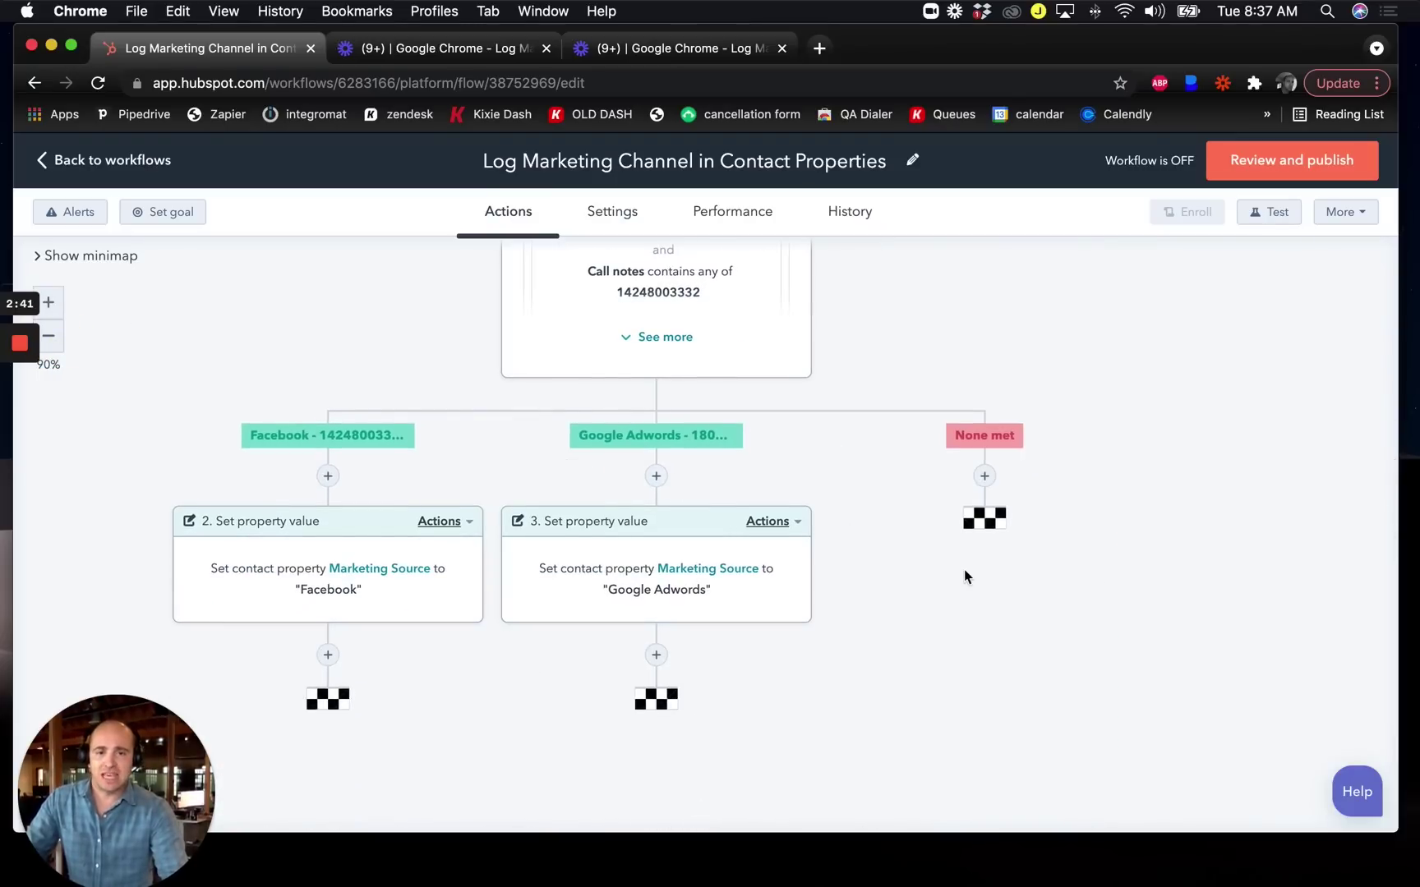
pyautogui.hscroll(-2, 961, 569)
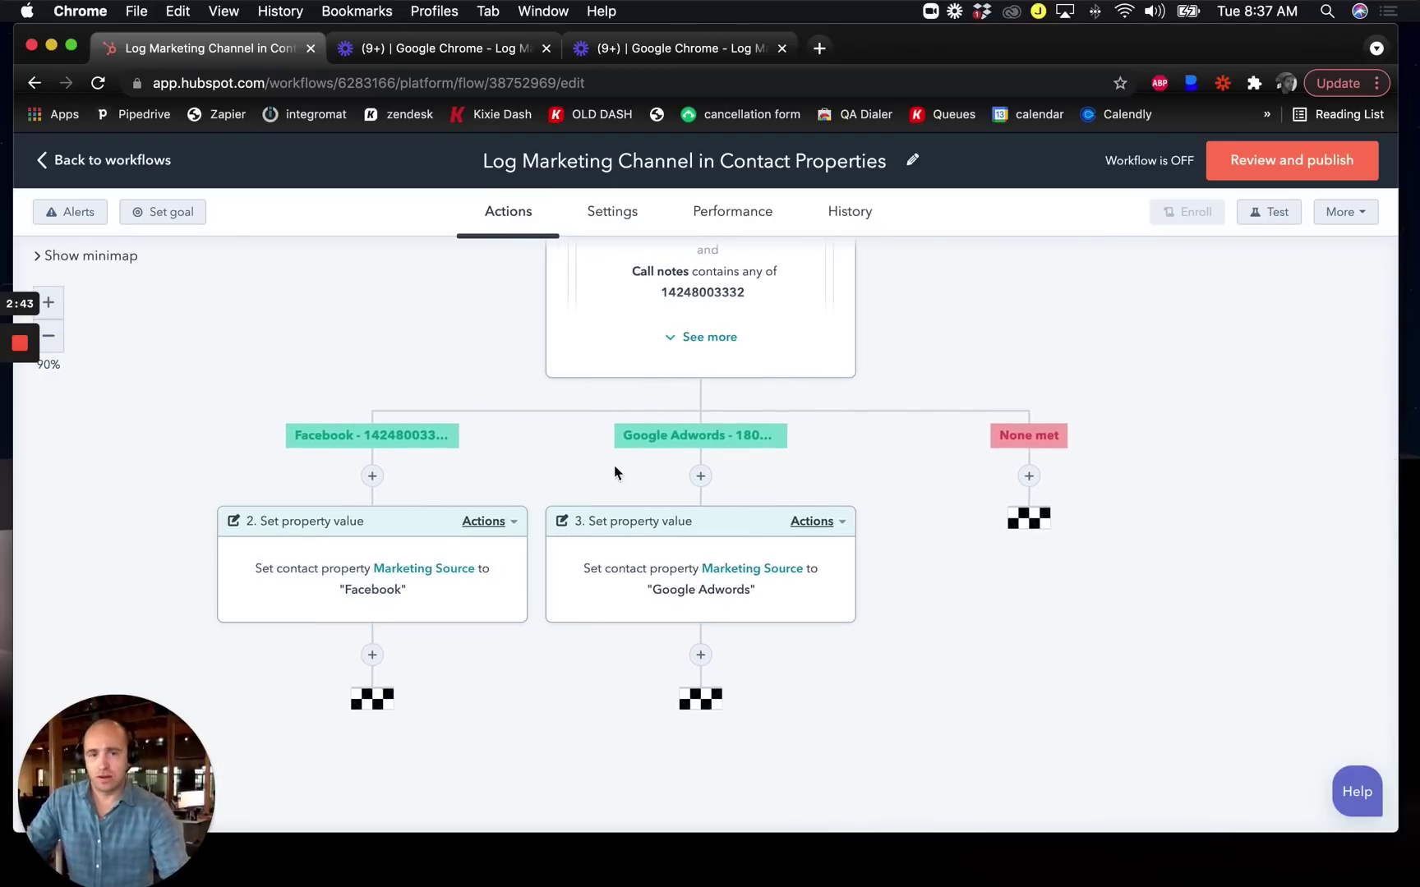
pyautogui.scroll(3, 754, 412)
pyautogui.click(785, 432)
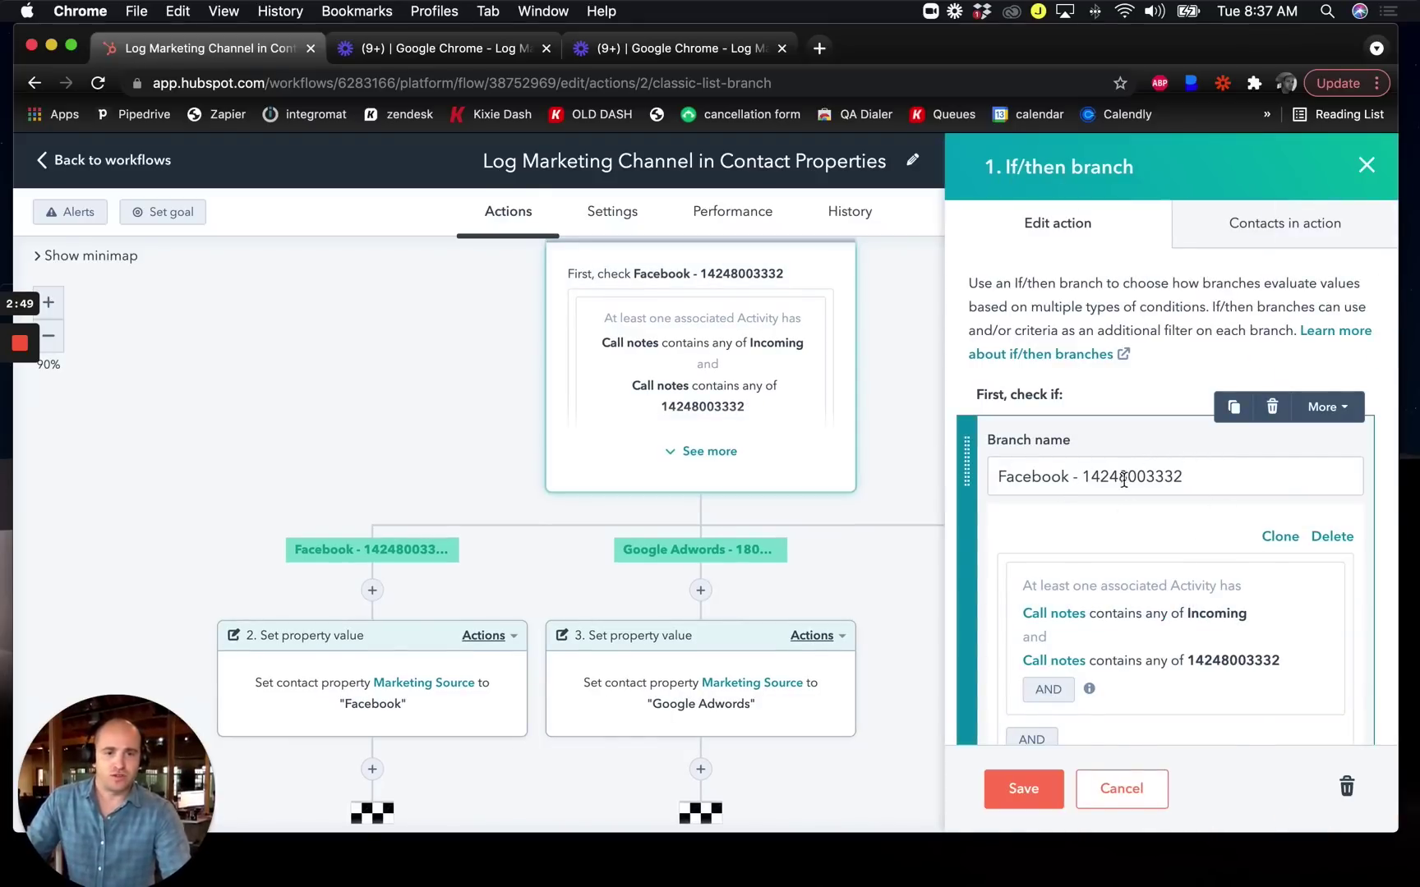
# Add a third branch after Facebook and Google Adwords in the If/then branch panel
pyautogui.scroll(-2, 1126, 485)
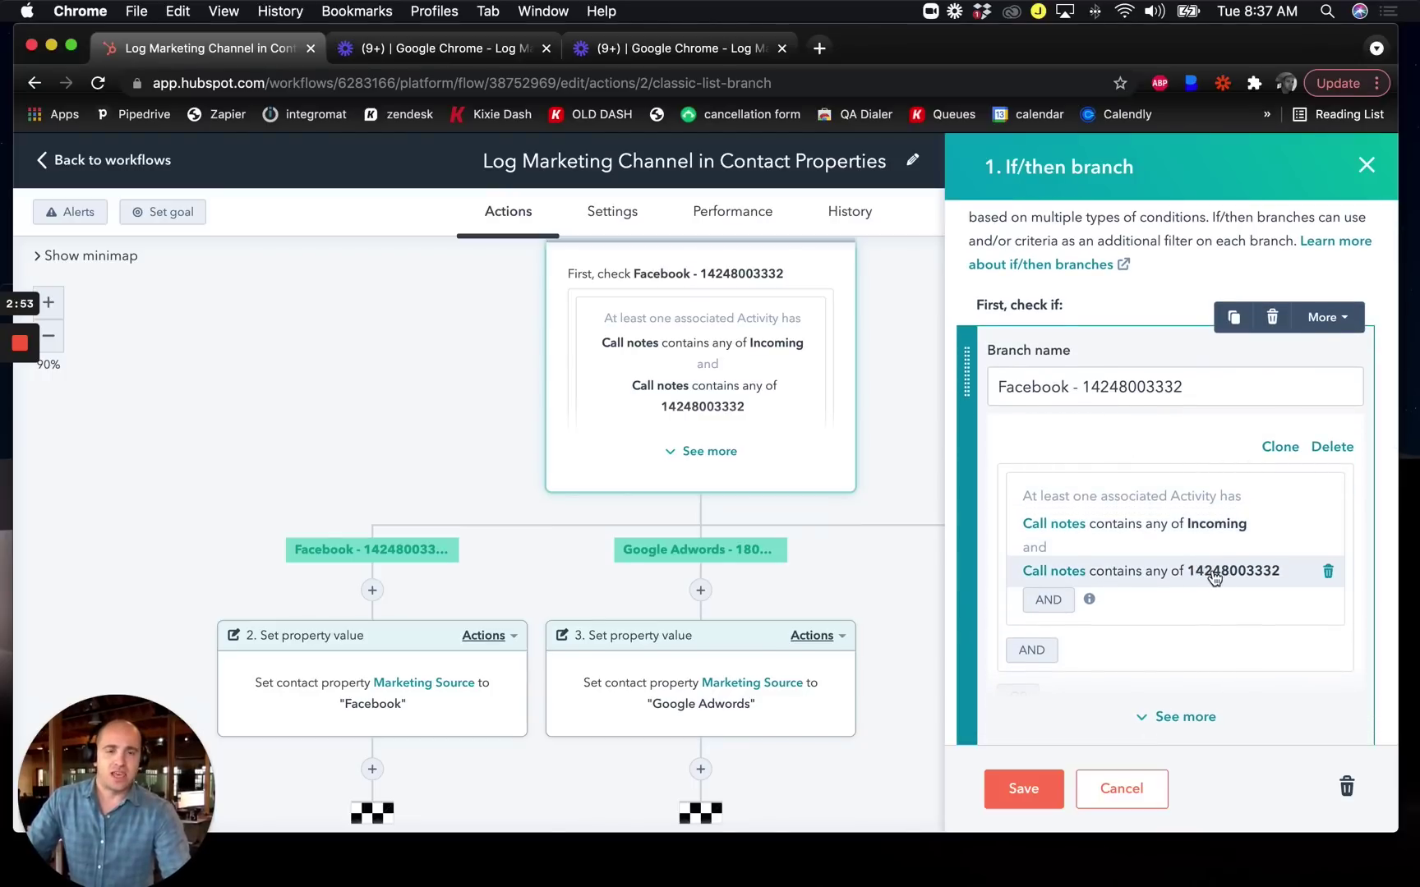
pyautogui.scroll(-1, 1208, 575)
pyautogui.scroll(-2, 1236, 532)
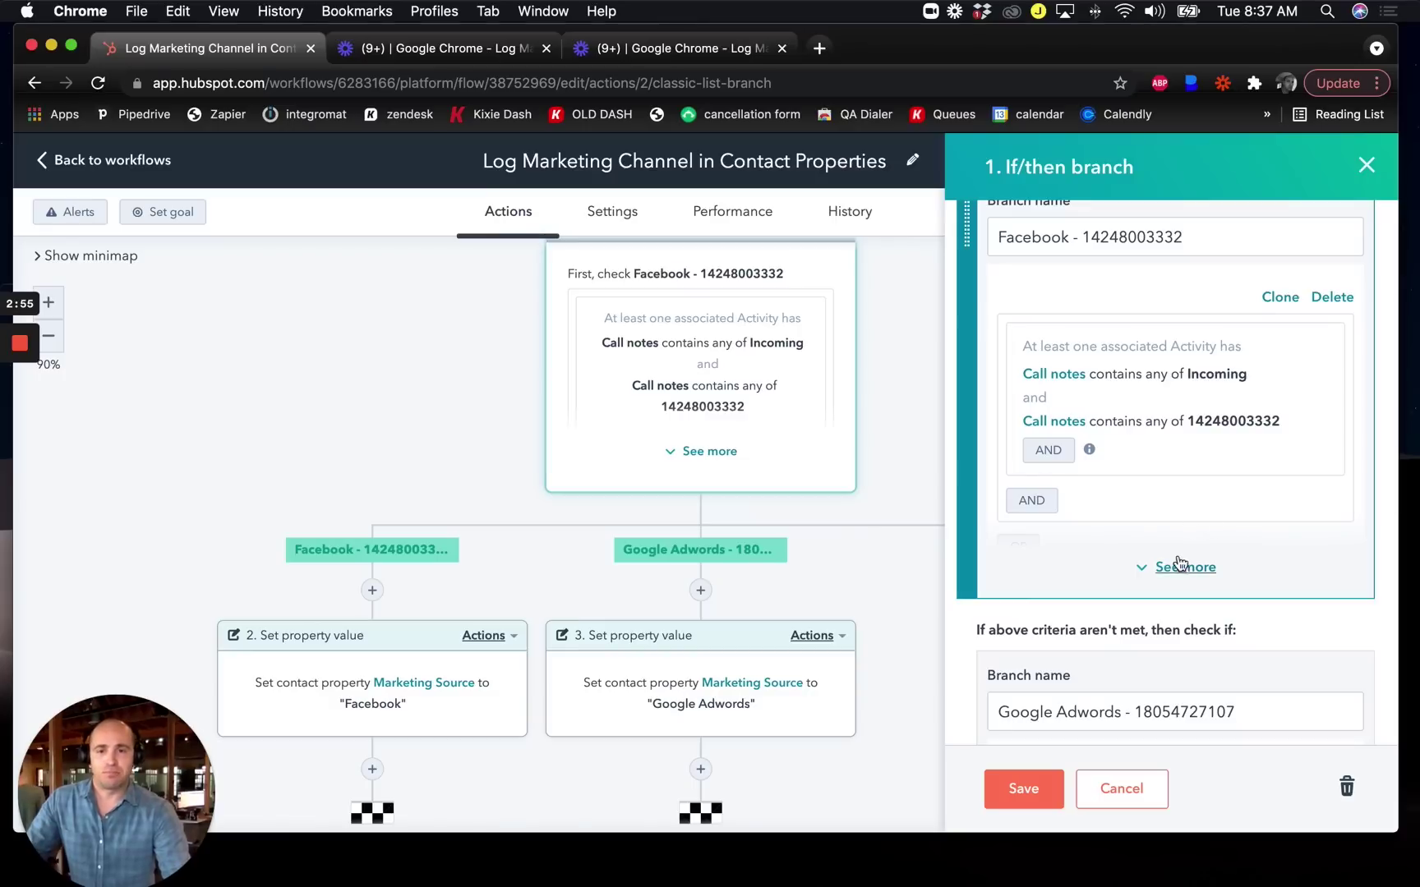
pyautogui.scroll(-7, 1164, 562)
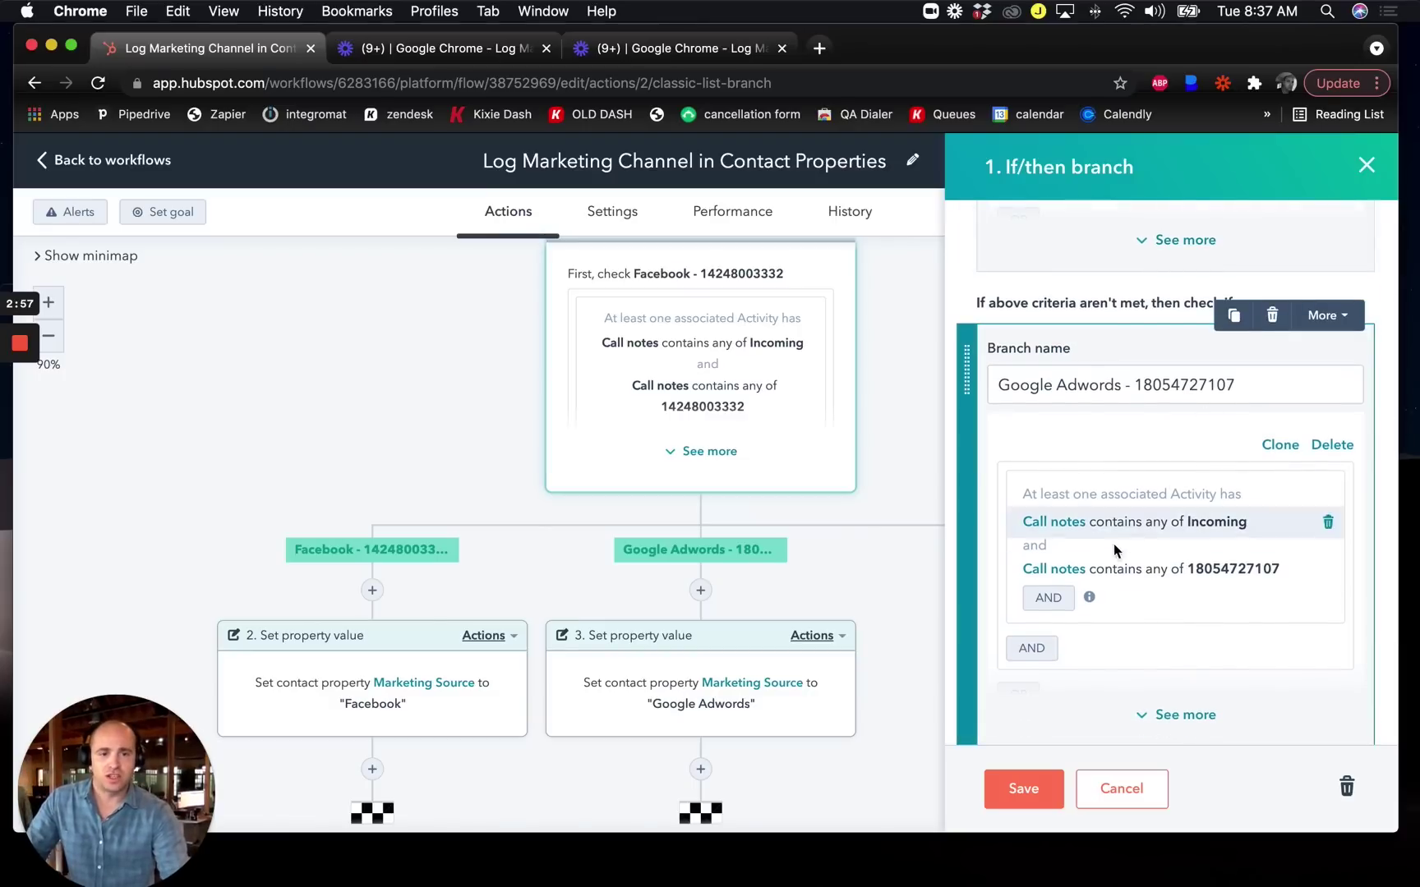
pyautogui.scroll(-5, 1183, 567)
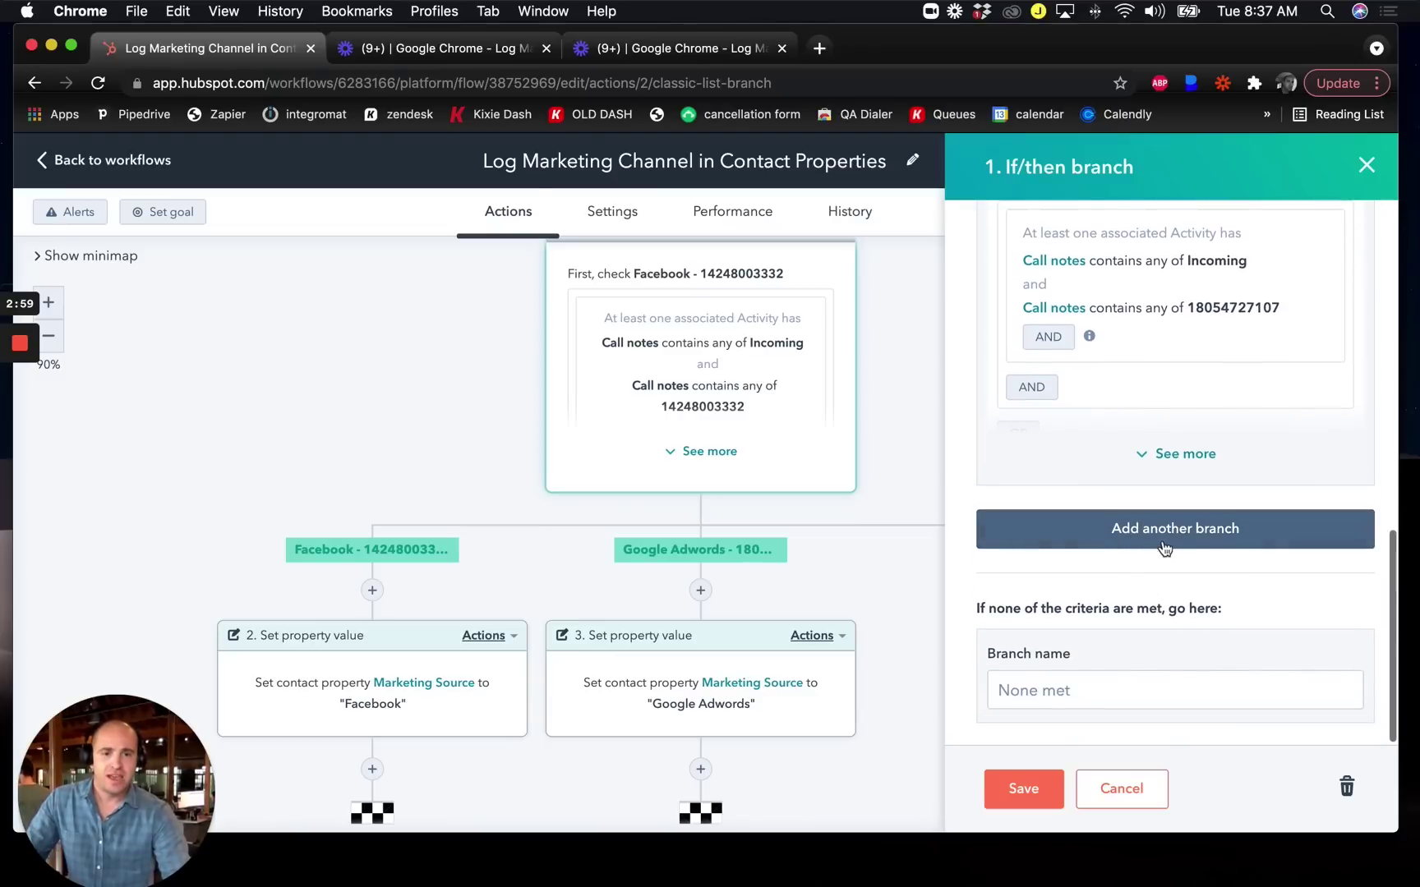
pyautogui.click(1167, 538)
# Name the new branch 'Craigslist -' plus the pasted phone number and filter on activity Call notes
pyautogui.click(1060, 470)
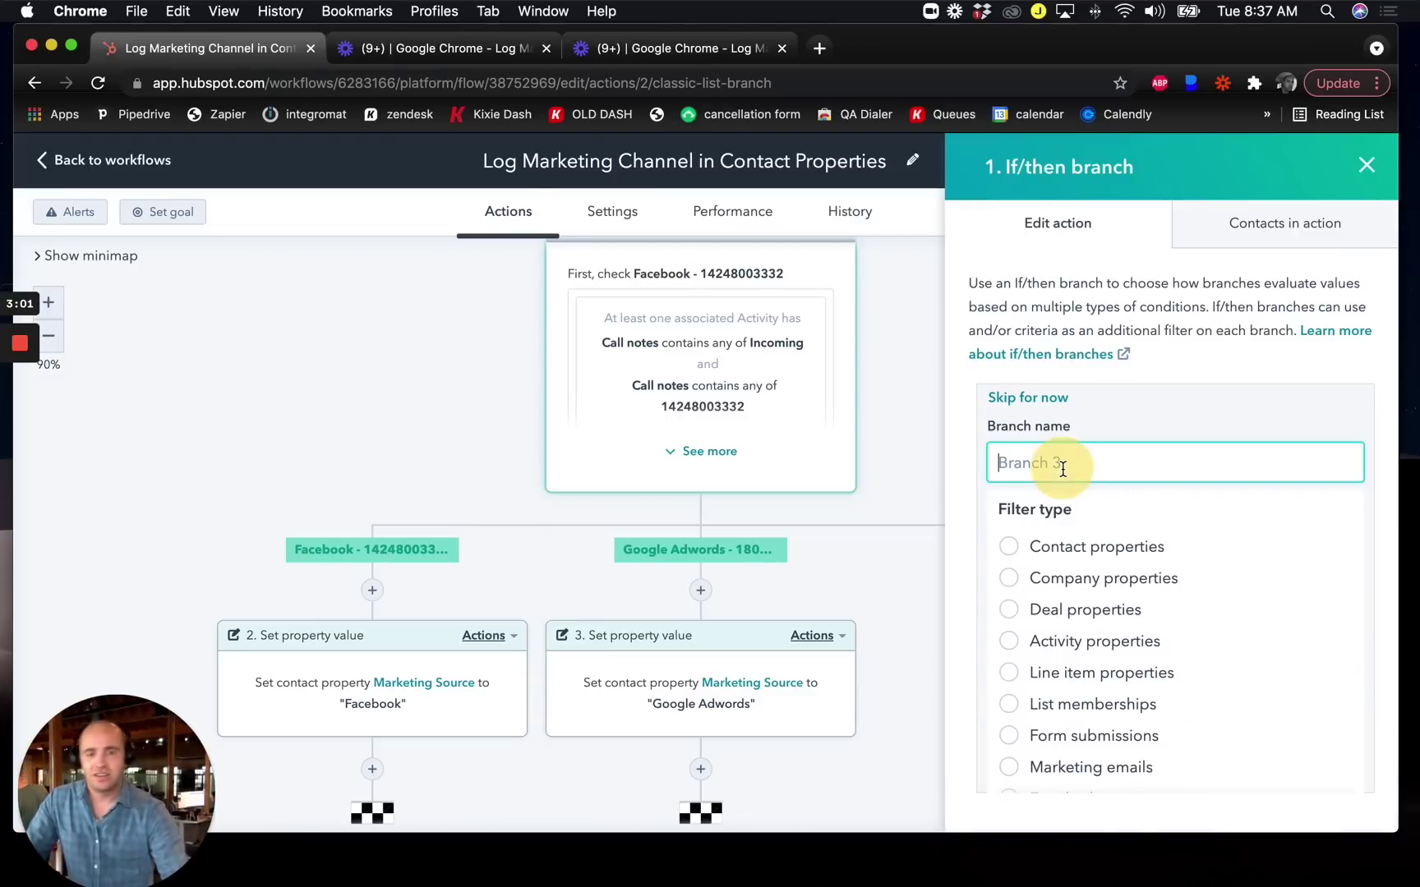
pyautogui.write('Cra')
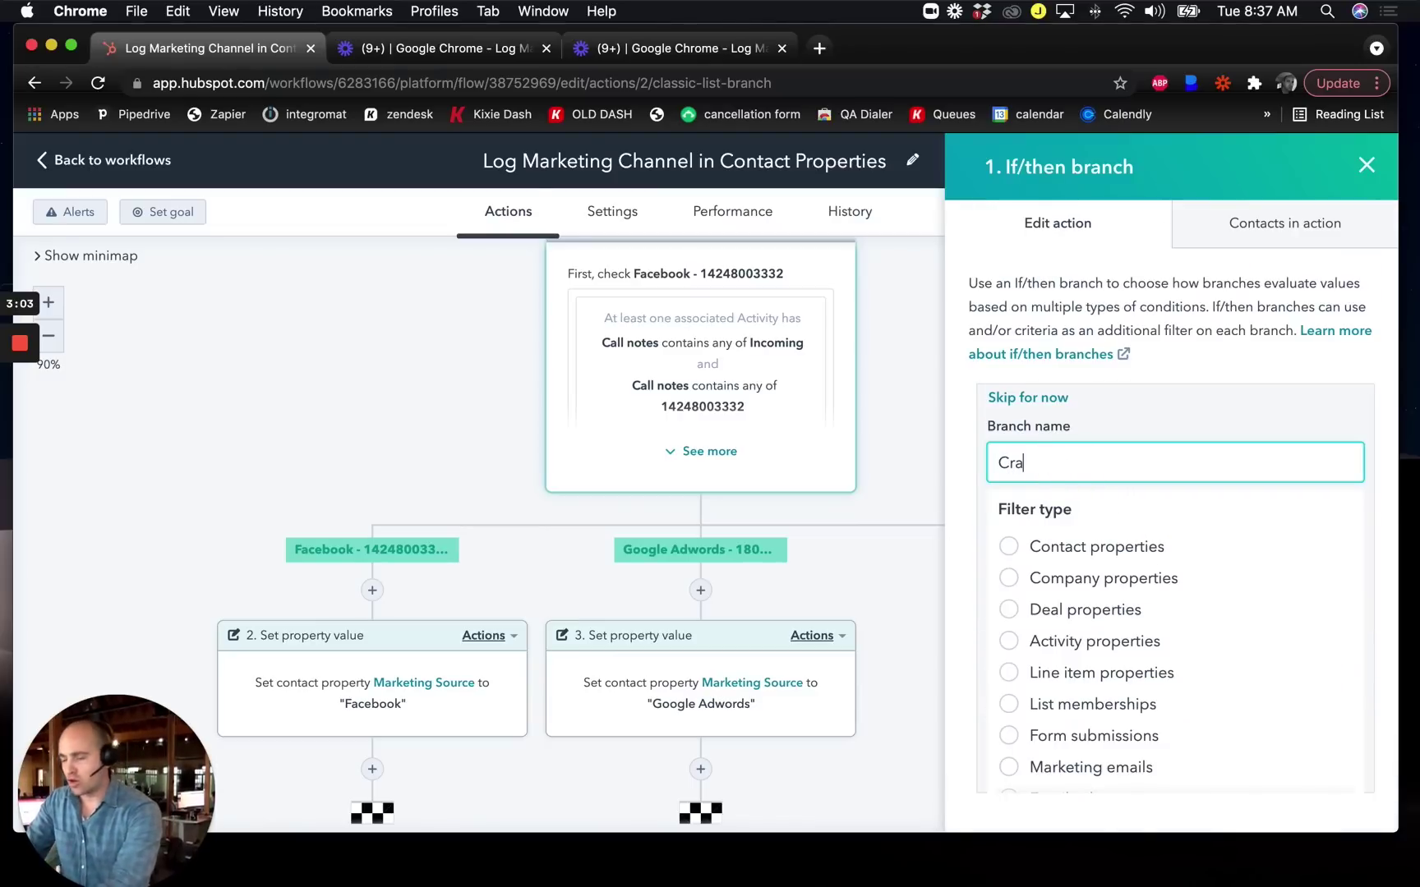
pyautogui.write('igslist -')
pyautogui.press('super+v')
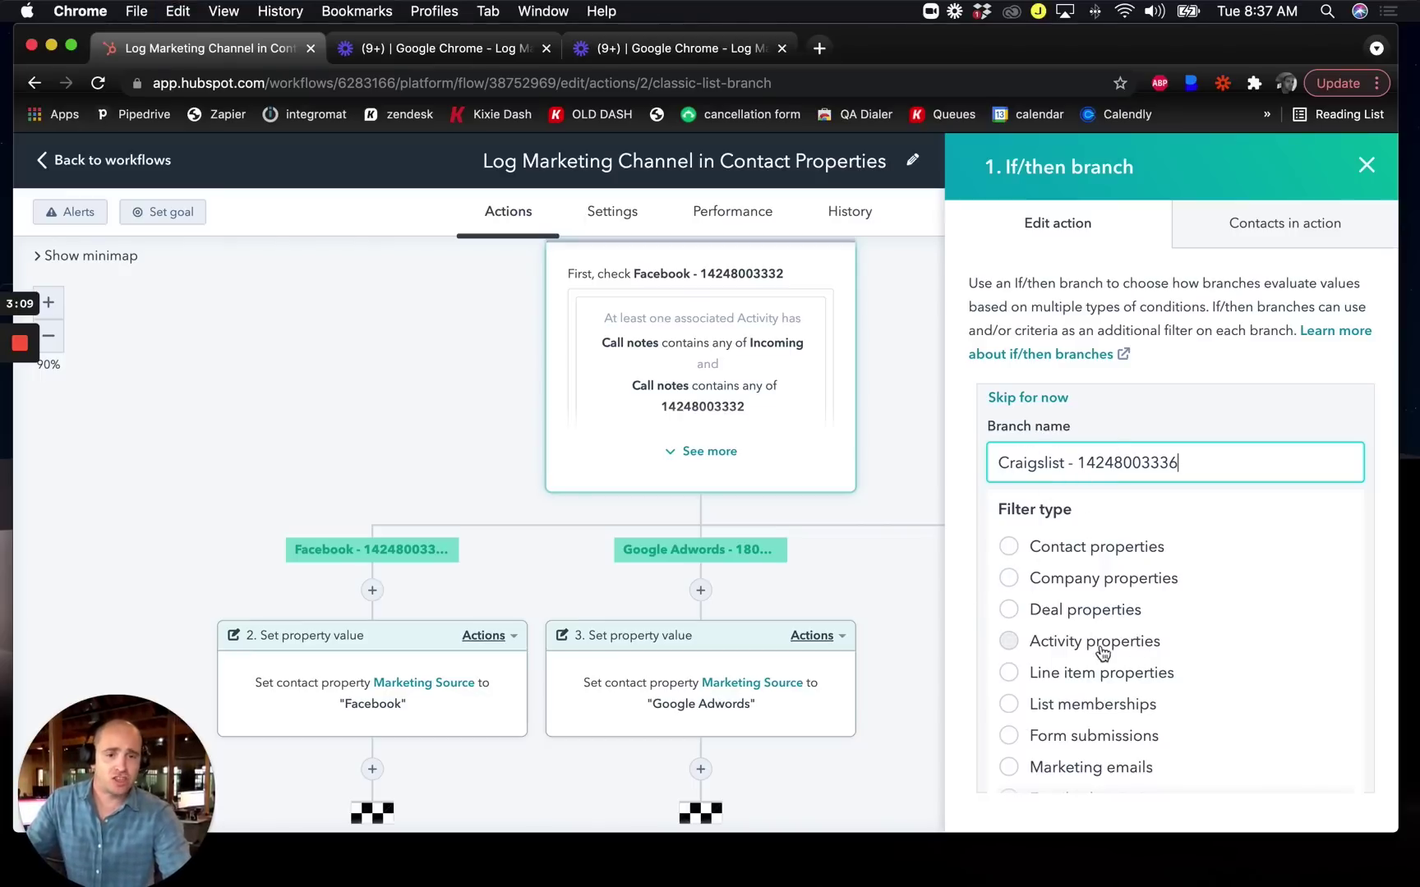
pyautogui.scroll(-1, 1096, 608)
pyautogui.click(1098, 608)
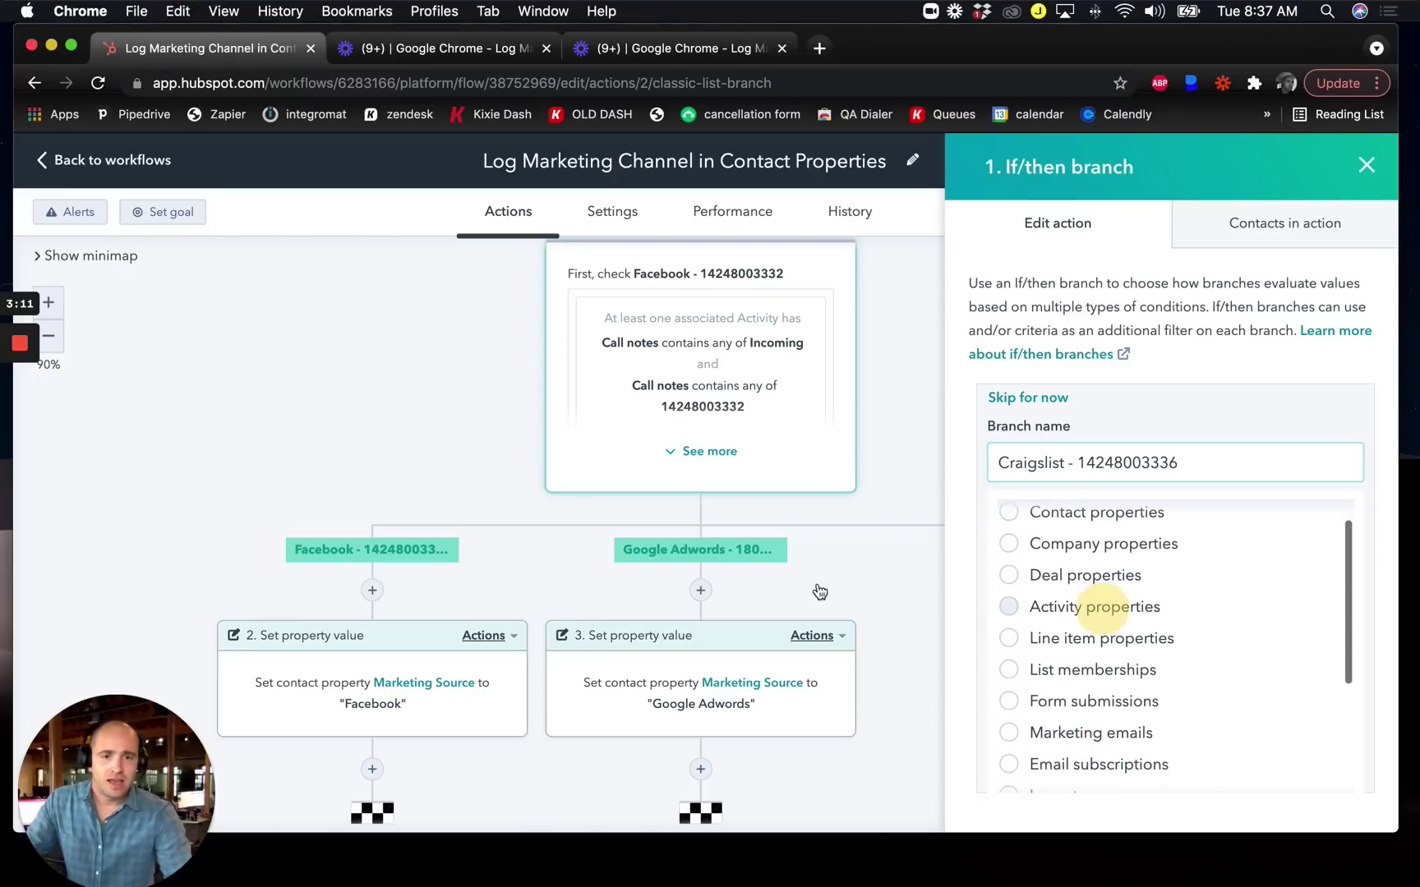
pyautogui.click(1077, 574)
pyautogui.write('call notes')
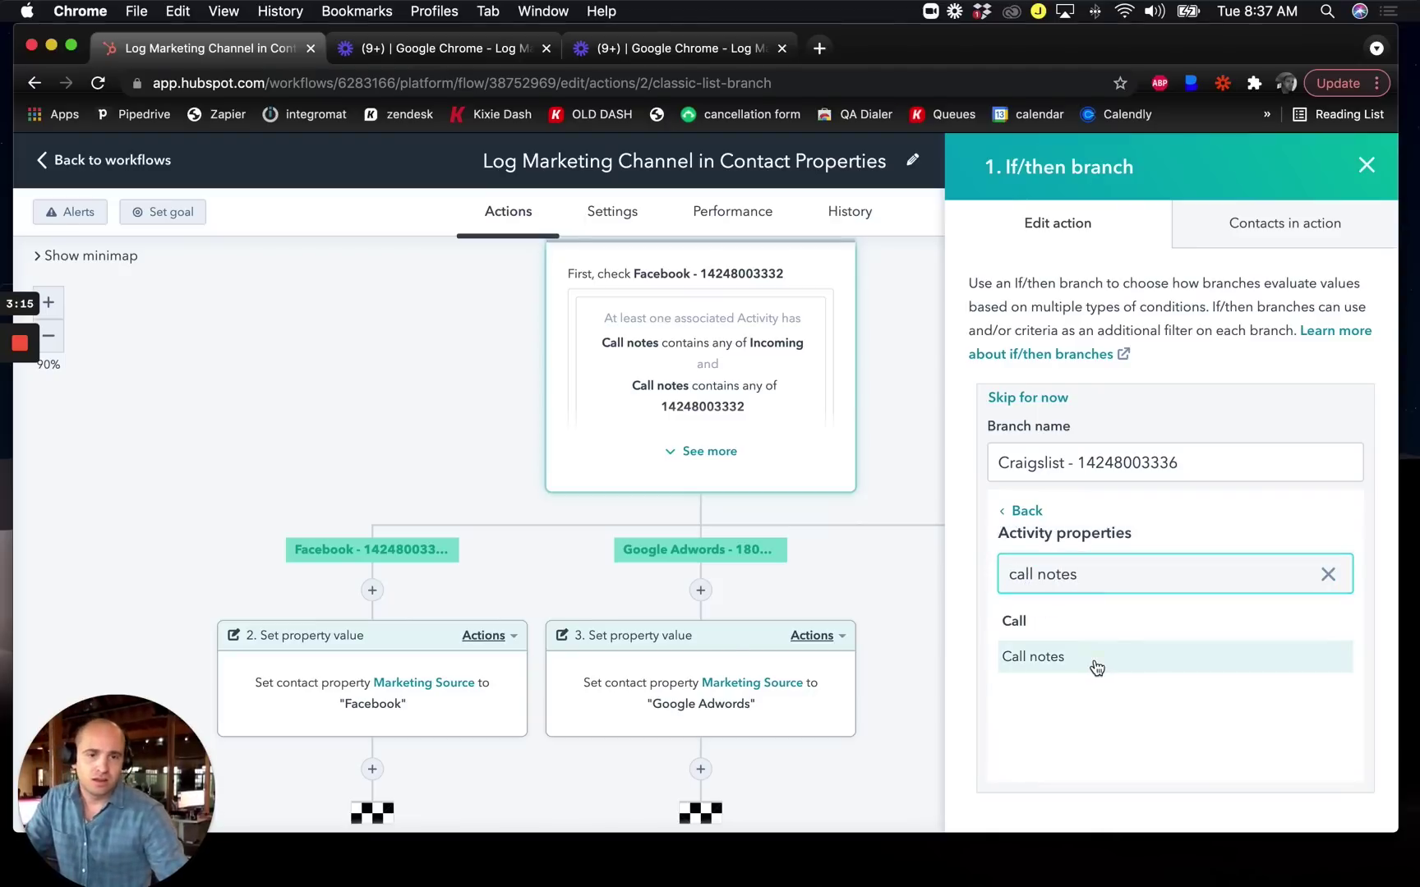
pyautogui.click(1093, 661)
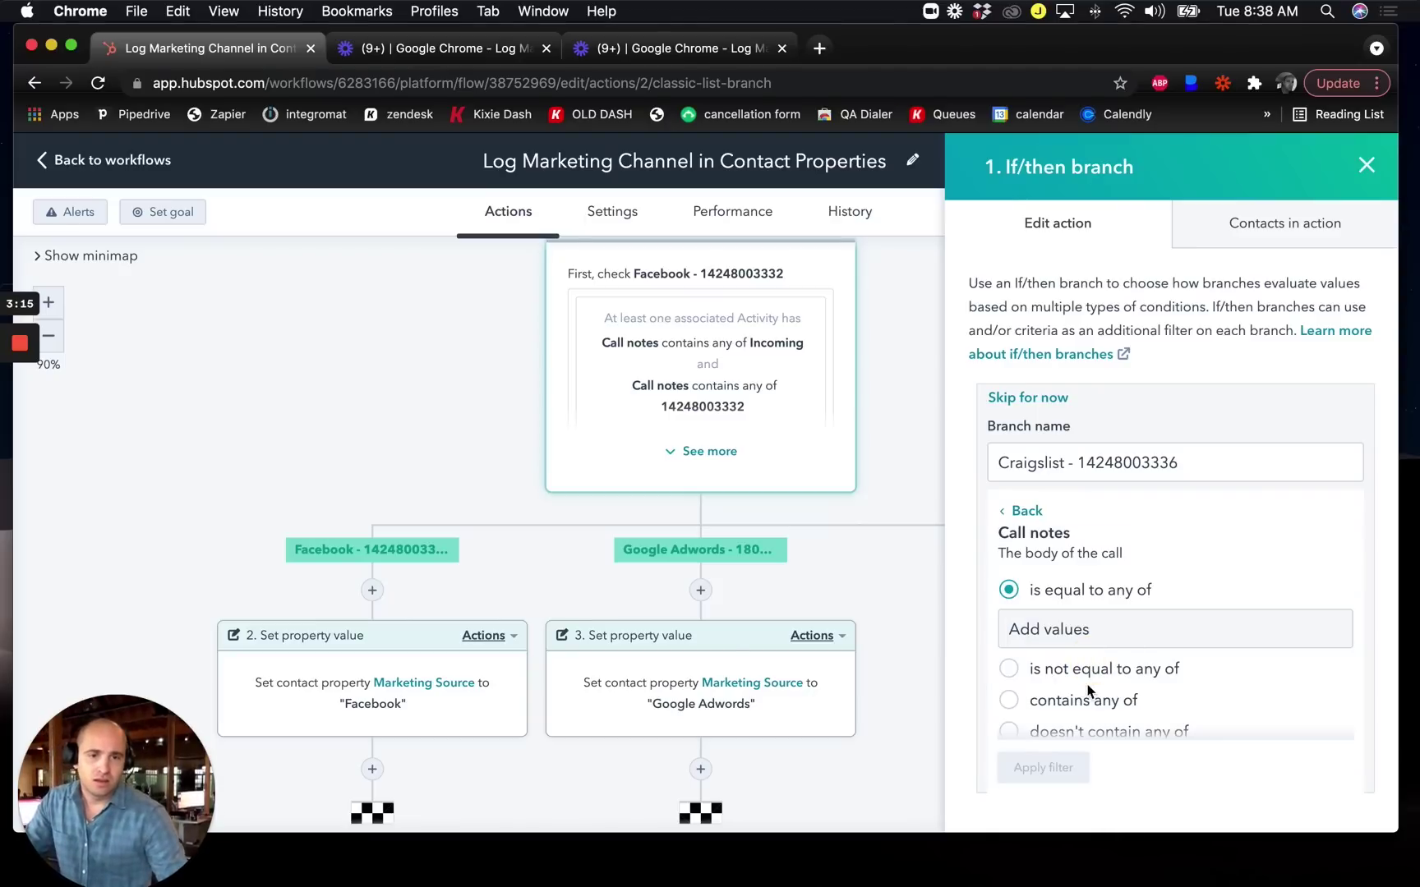
# Set Call notes to contain any of Incoming or the phone number, and apply the filter
pyautogui.scroll(-3, 1093, 669)
pyautogui.click(1091, 567)
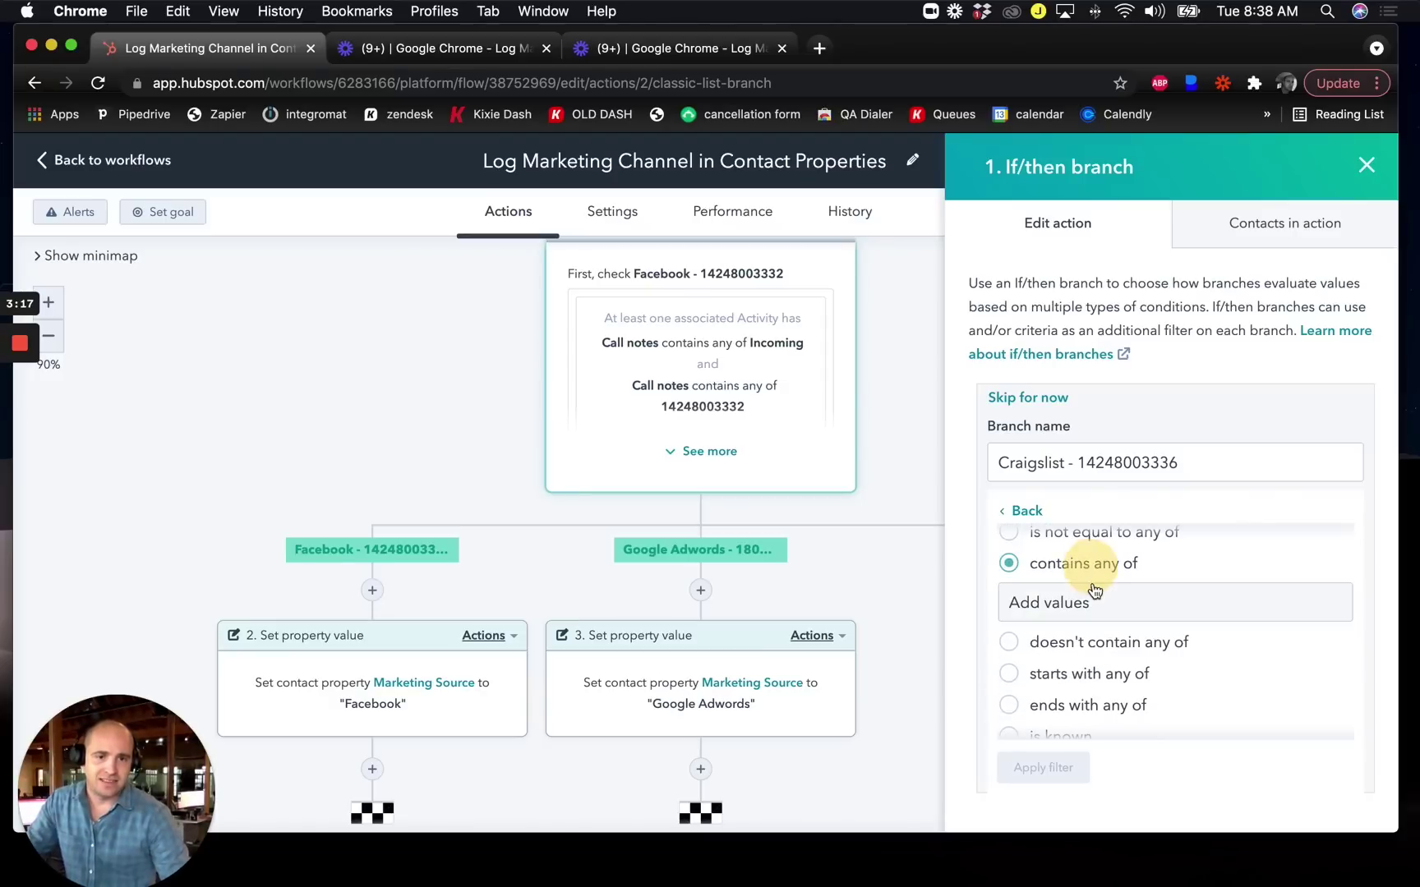
pyautogui.click(1099, 608)
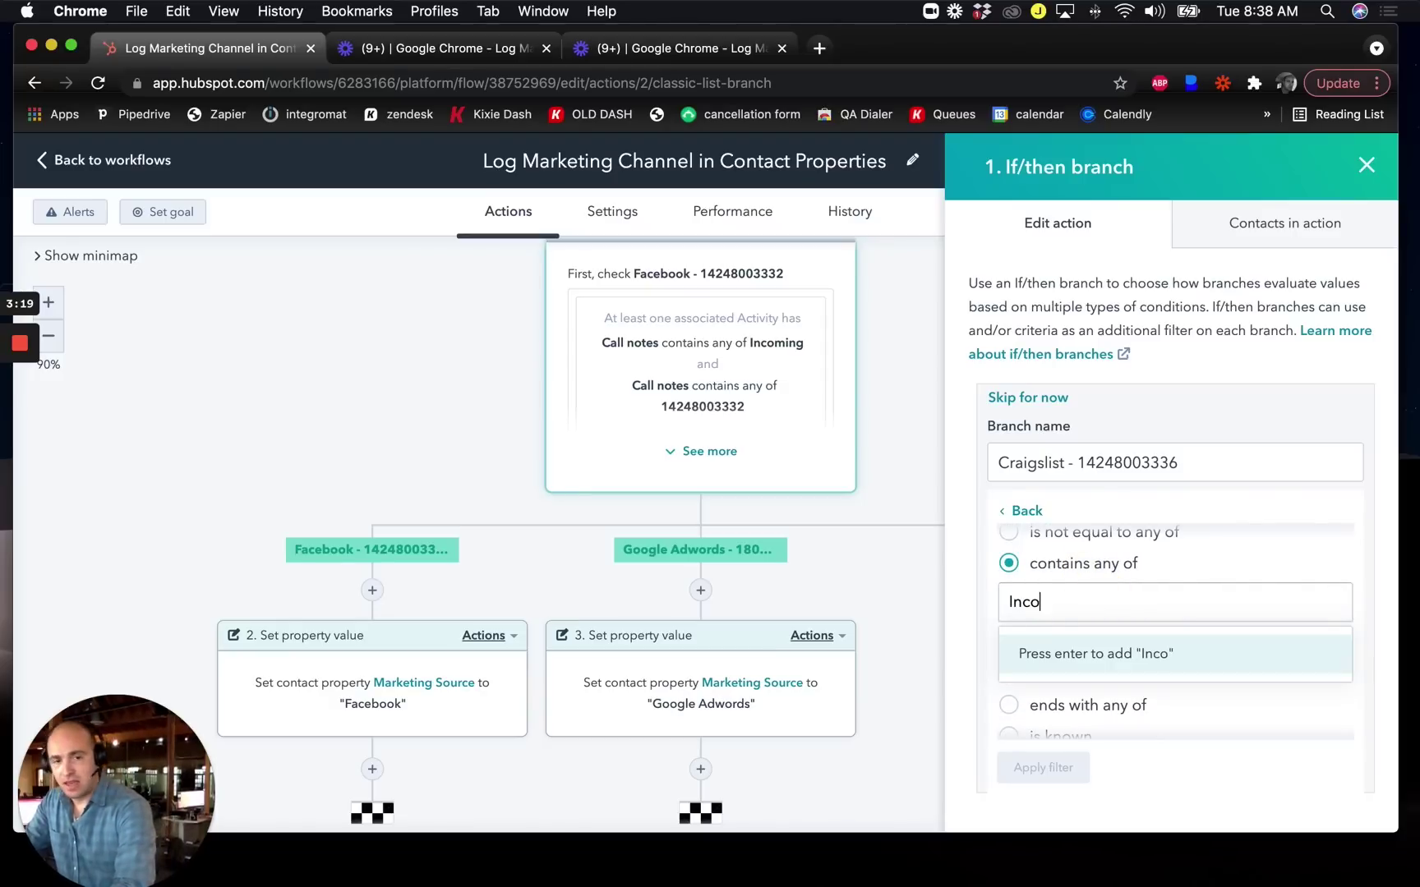
pyautogui.write('miongg')
pyautogui.press('Return')
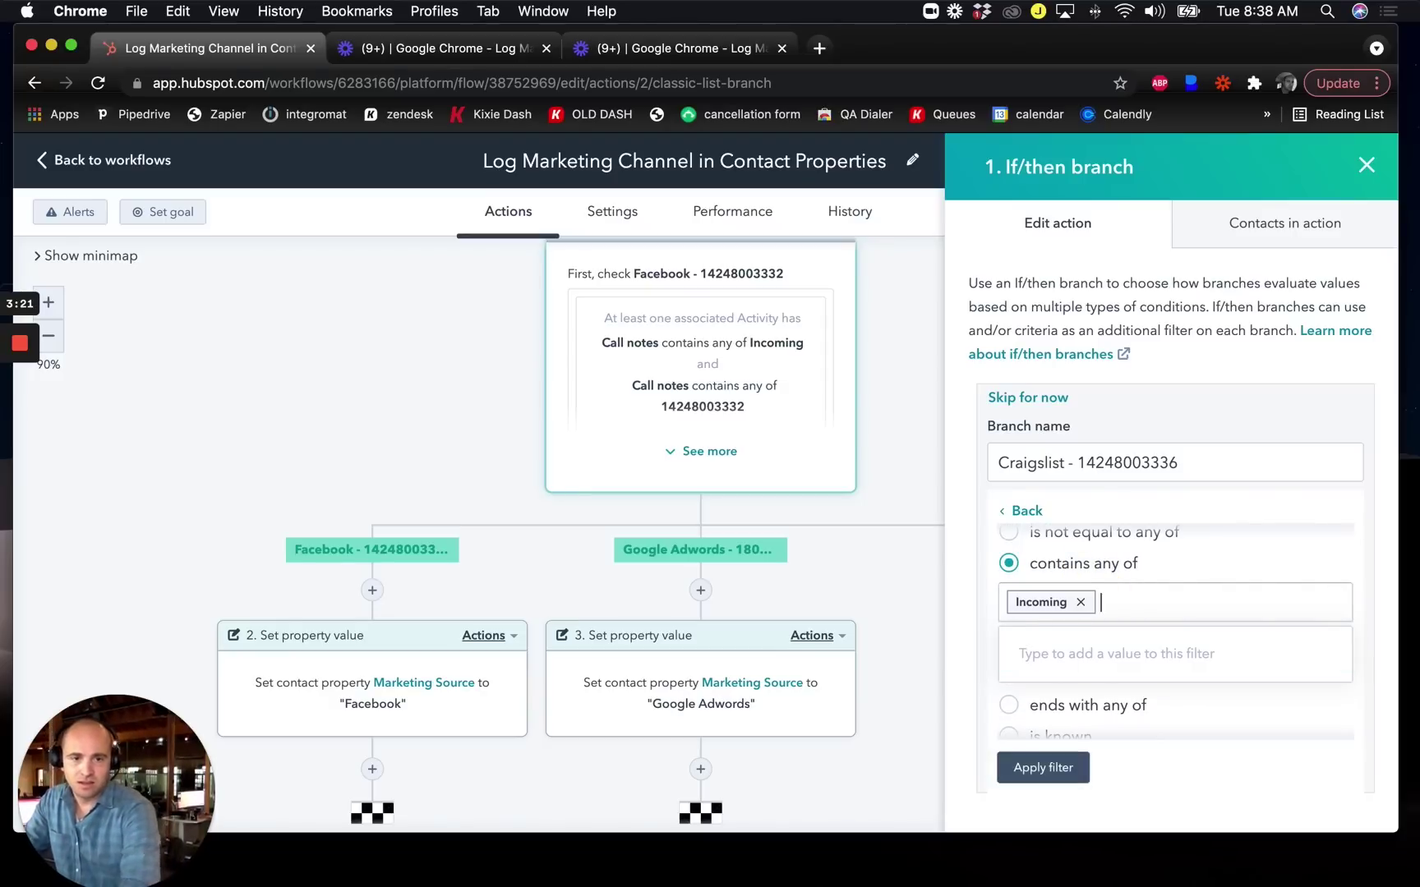
pyautogui.press('super+v')
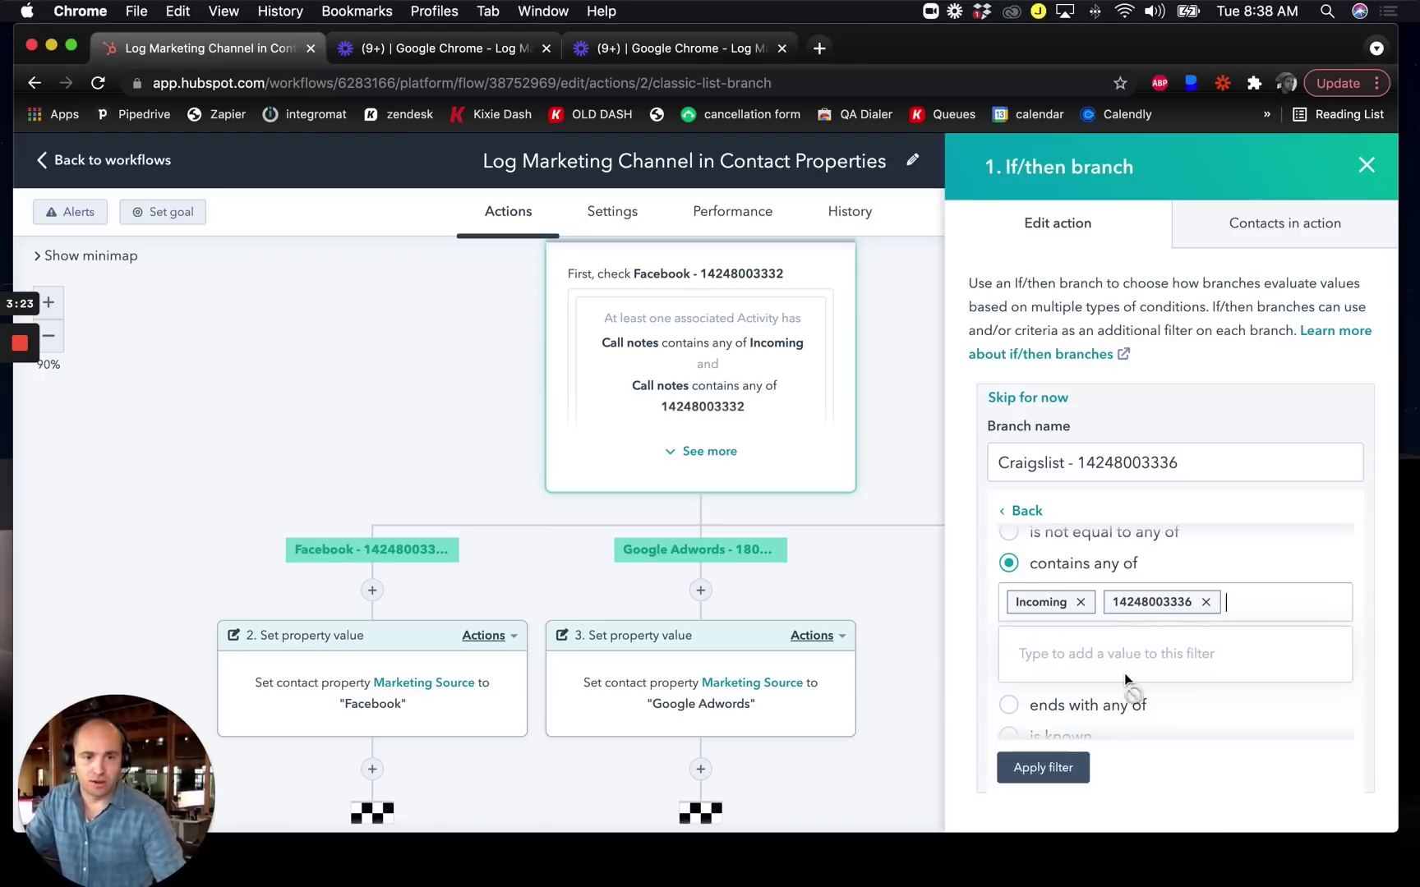
pyautogui.click(1061, 771)
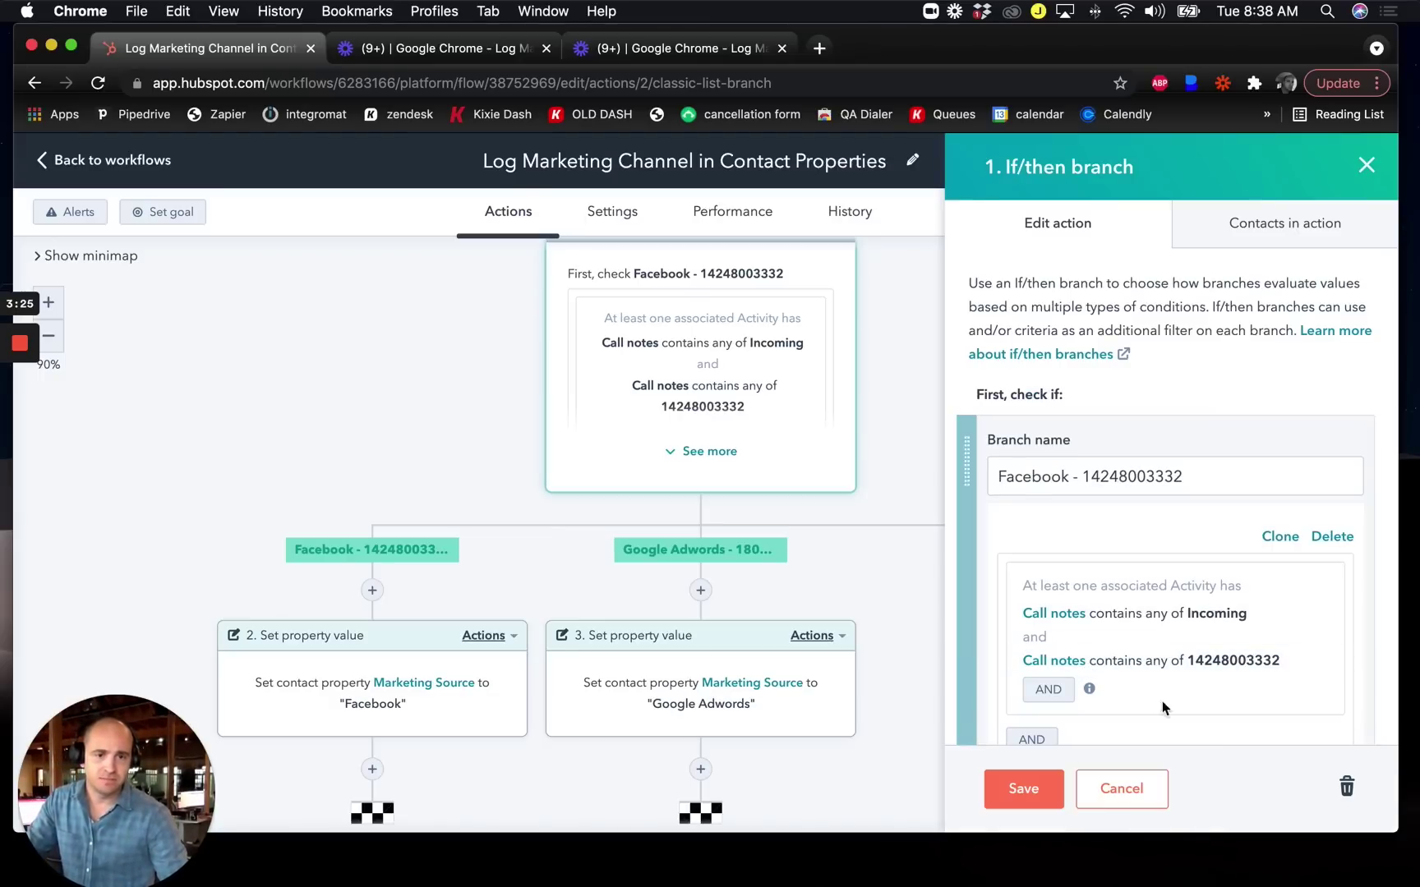
# Delete the misconfigured Craigslist branch and start a fresh third branch
pyautogui.scroll(-5, 1198, 678)
pyautogui.scroll(-5, 1198, 687)
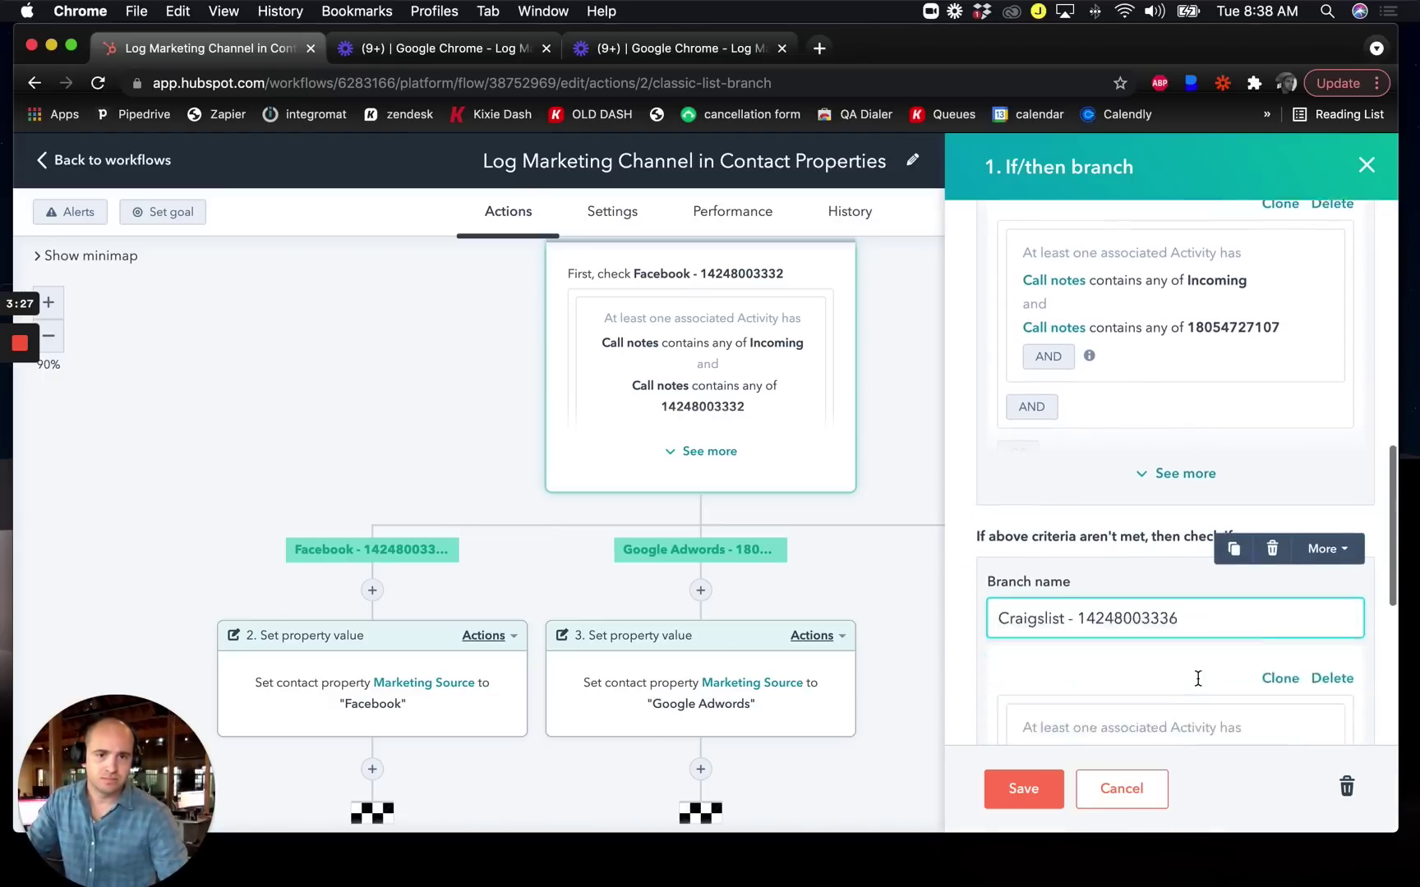
pyautogui.scroll(-2, 1106, 694)
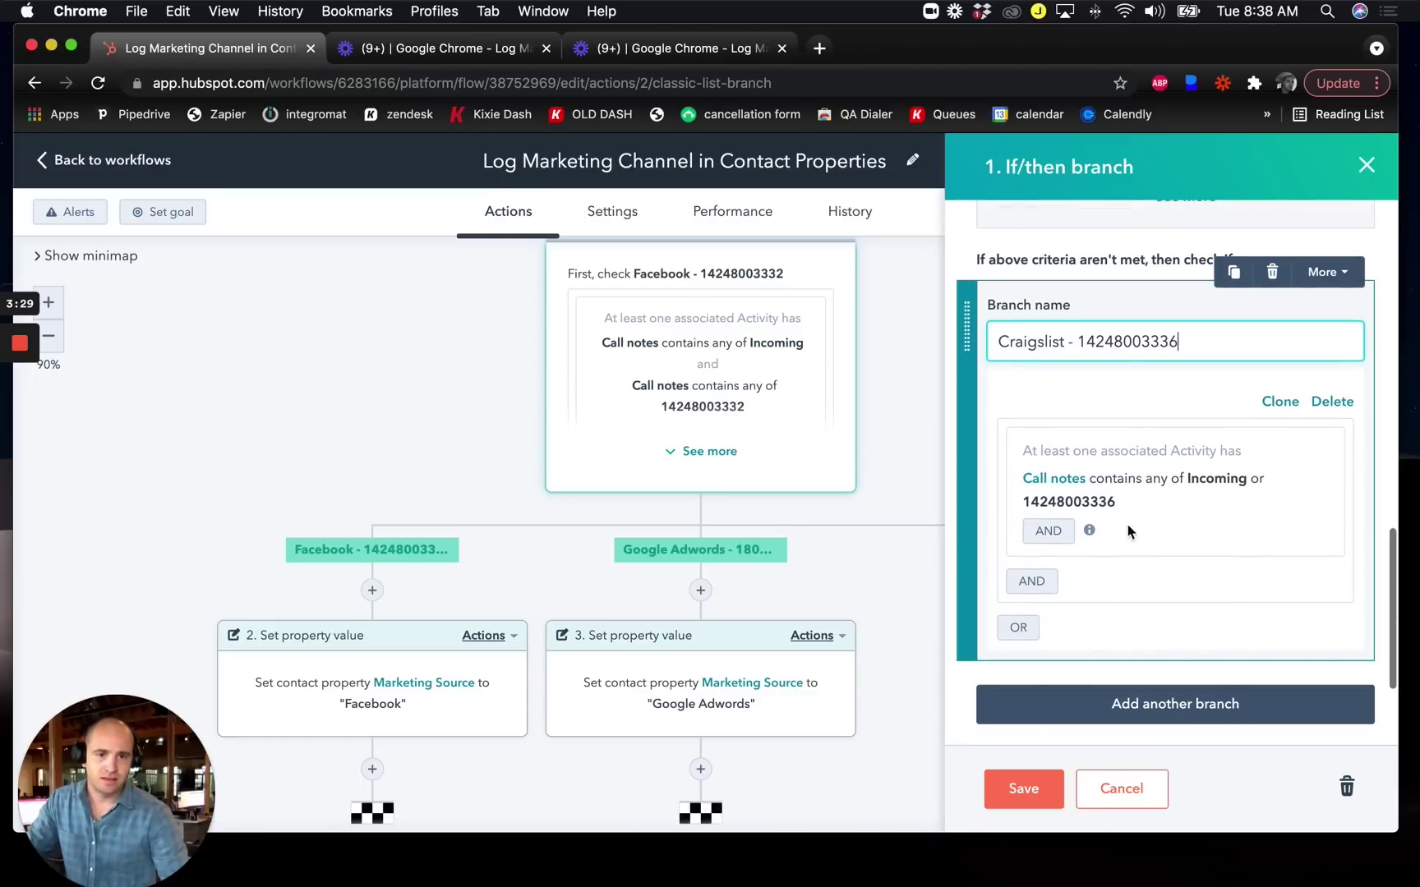
pyautogui.click(1321, 482)
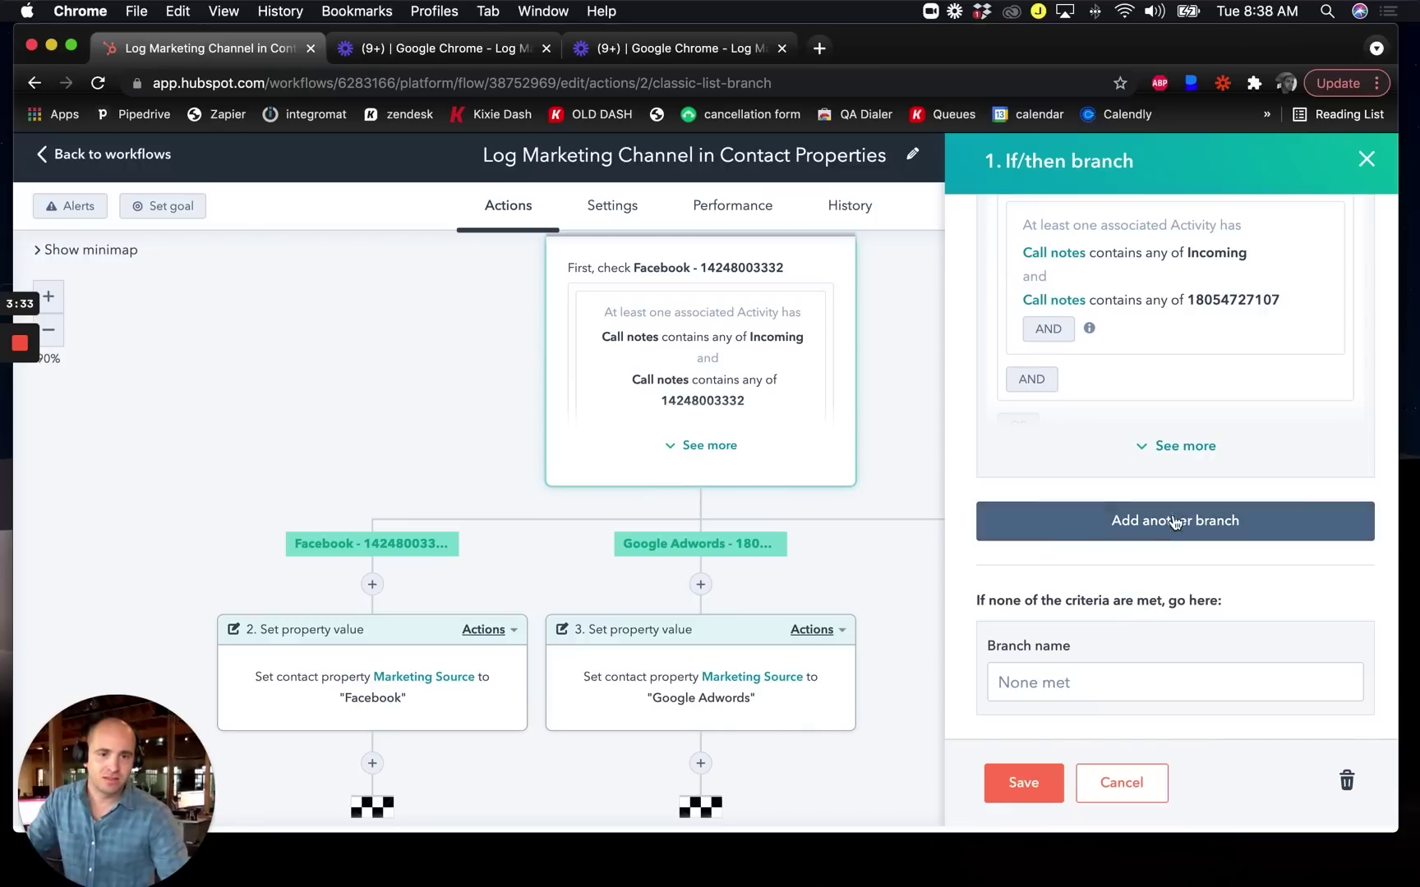
pyautogui.click(1163, 516)
# Name the branch 'Craigslist -' plus the phone number and filter on activity Call notes
pyautogui.click(1077, 468)
pyautogui.write('C')
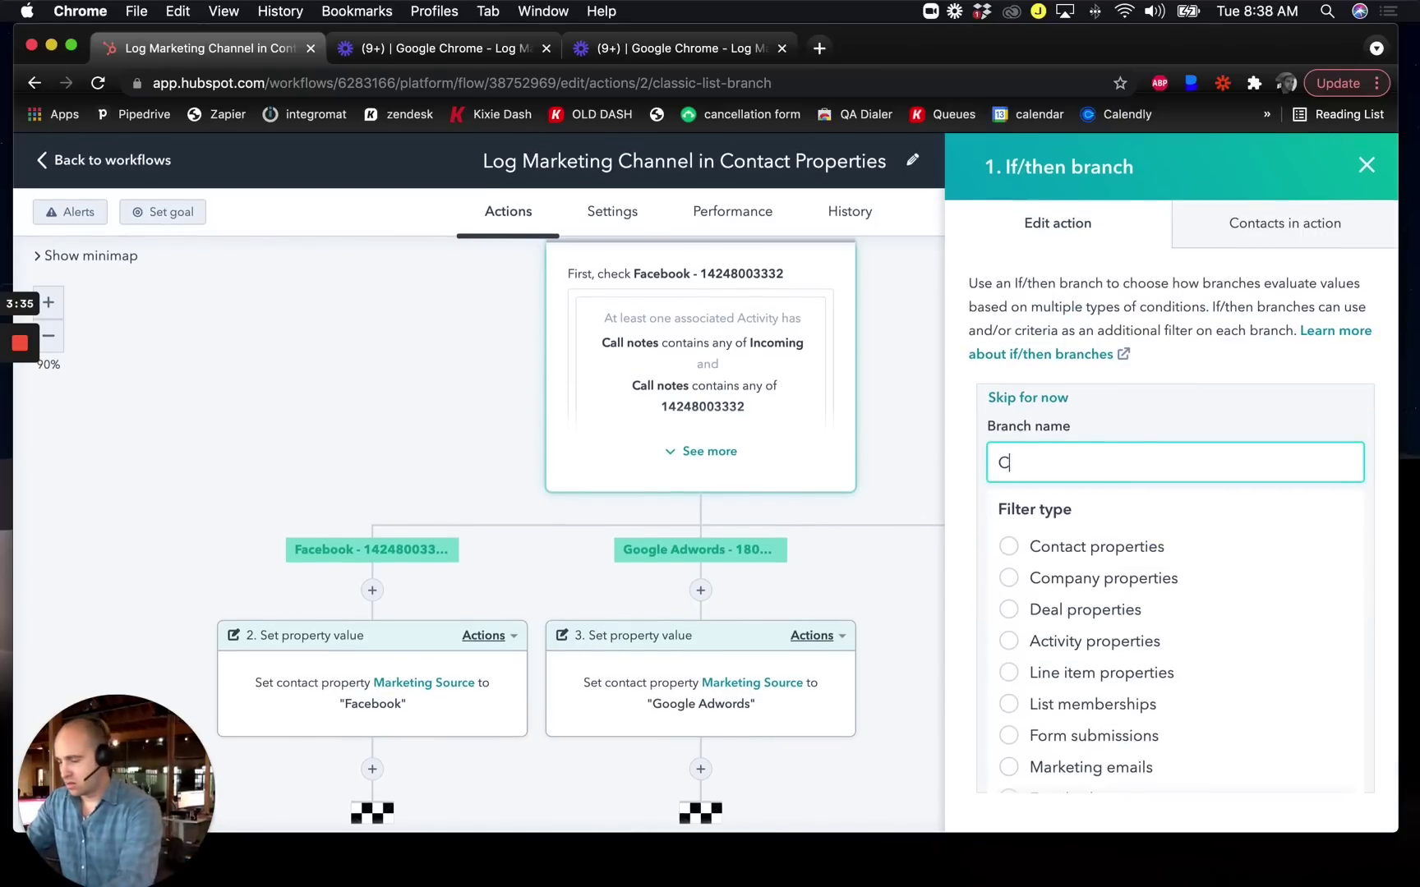
pyautogui.write('raigslist -')
pyautogui.press('super+v')
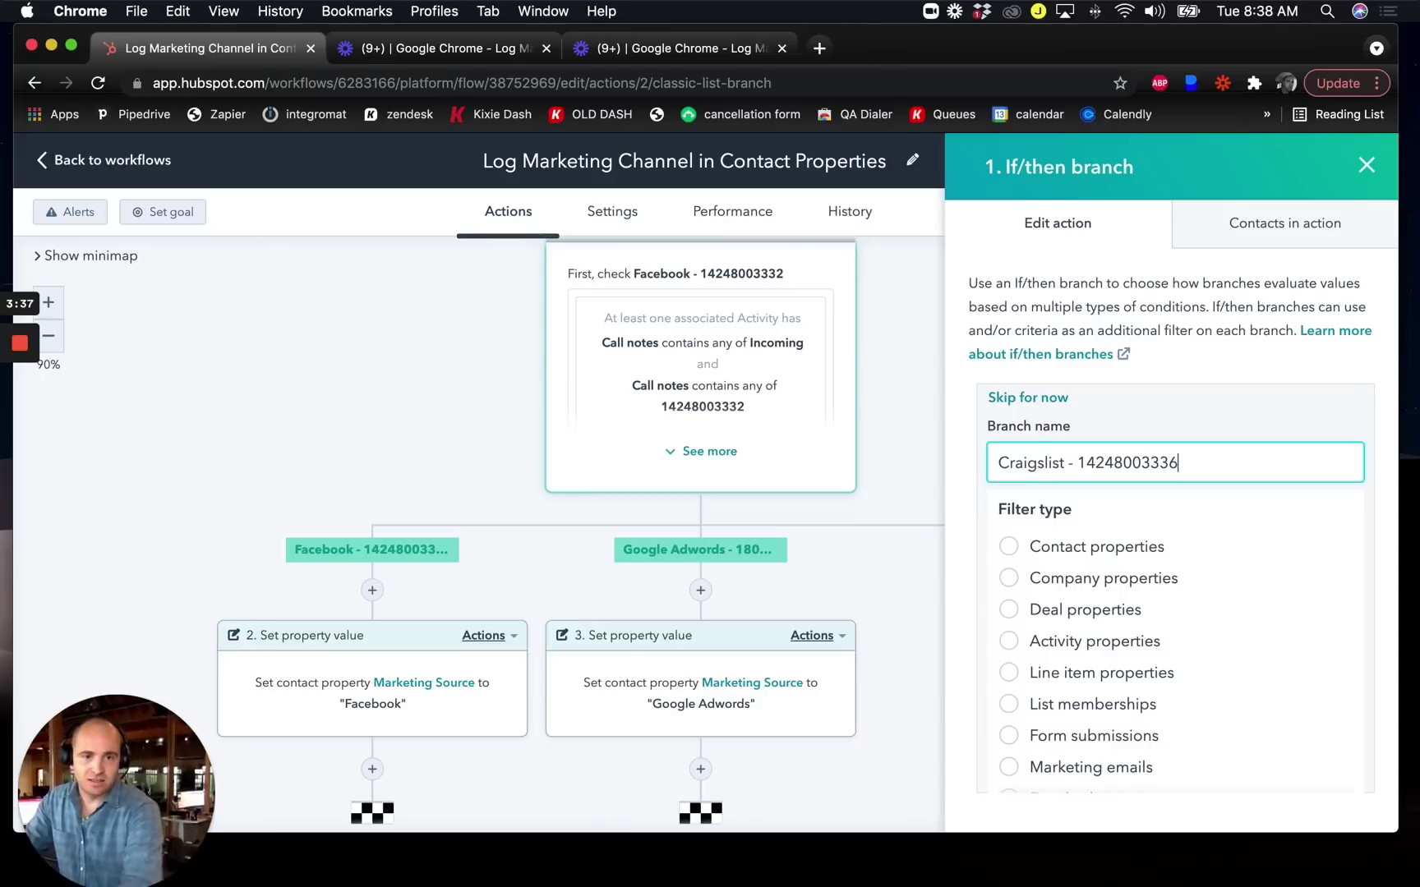
pyautogui.click(1078, 643)
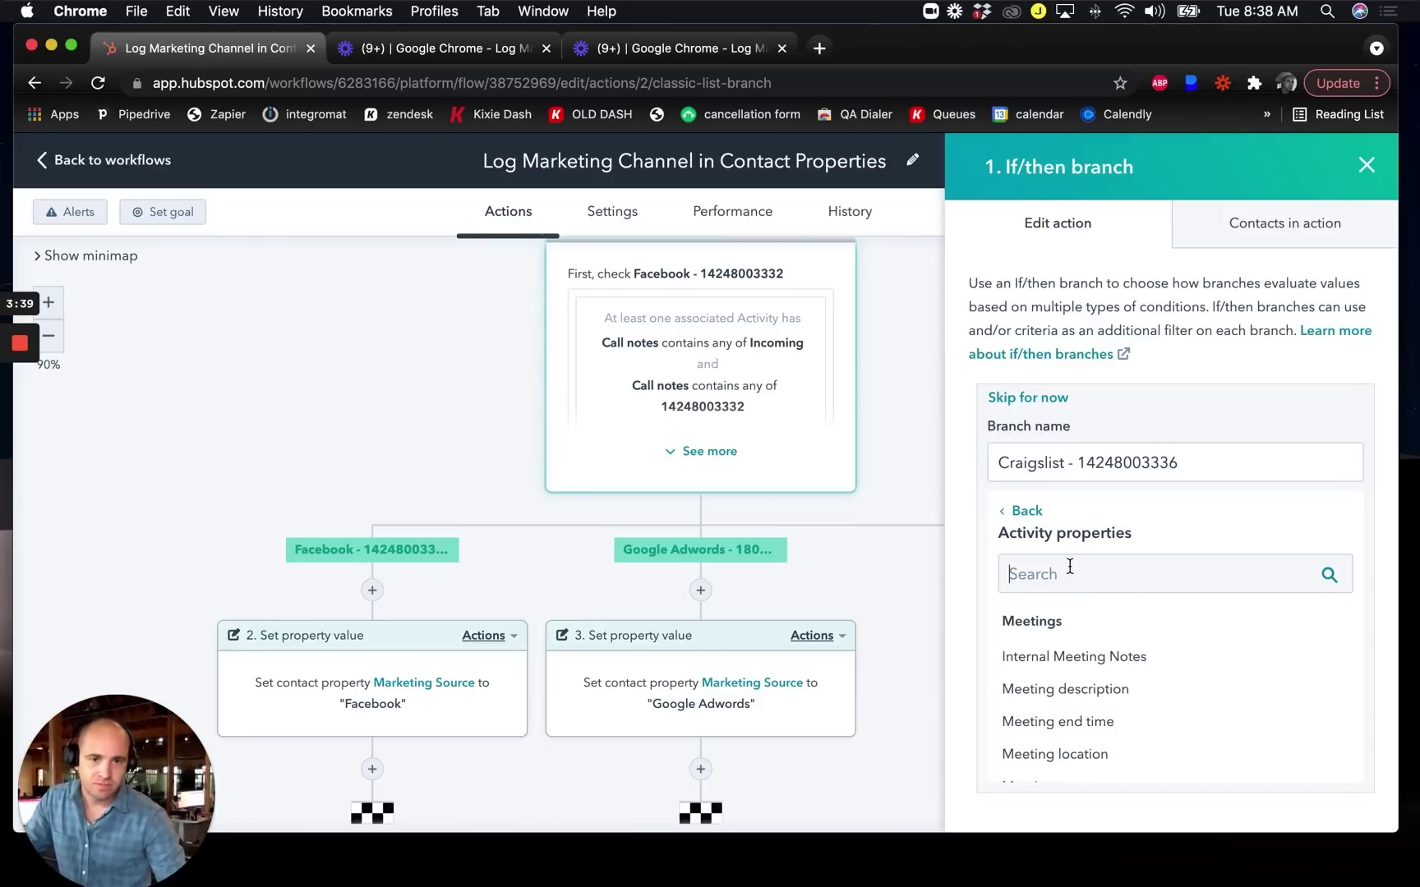
pyautogui.click(1068, 565)
pyautogui.write('call notes')
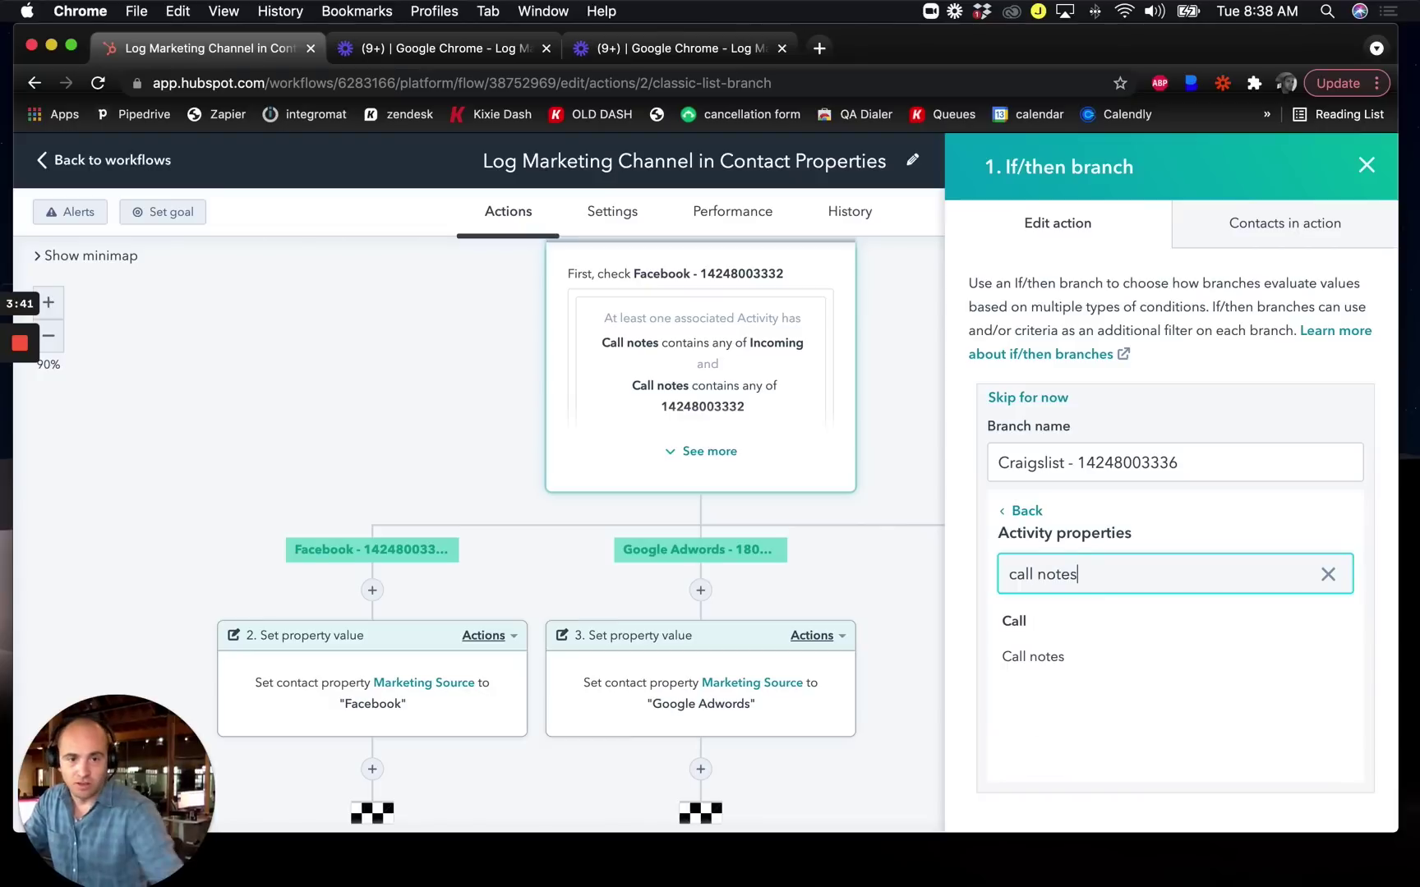
pyautogui.click(1068, 653)
# Require Call notes to contain 'Incoming' and apply the condition
pyautogui.scroll(-2, 1109, 658)
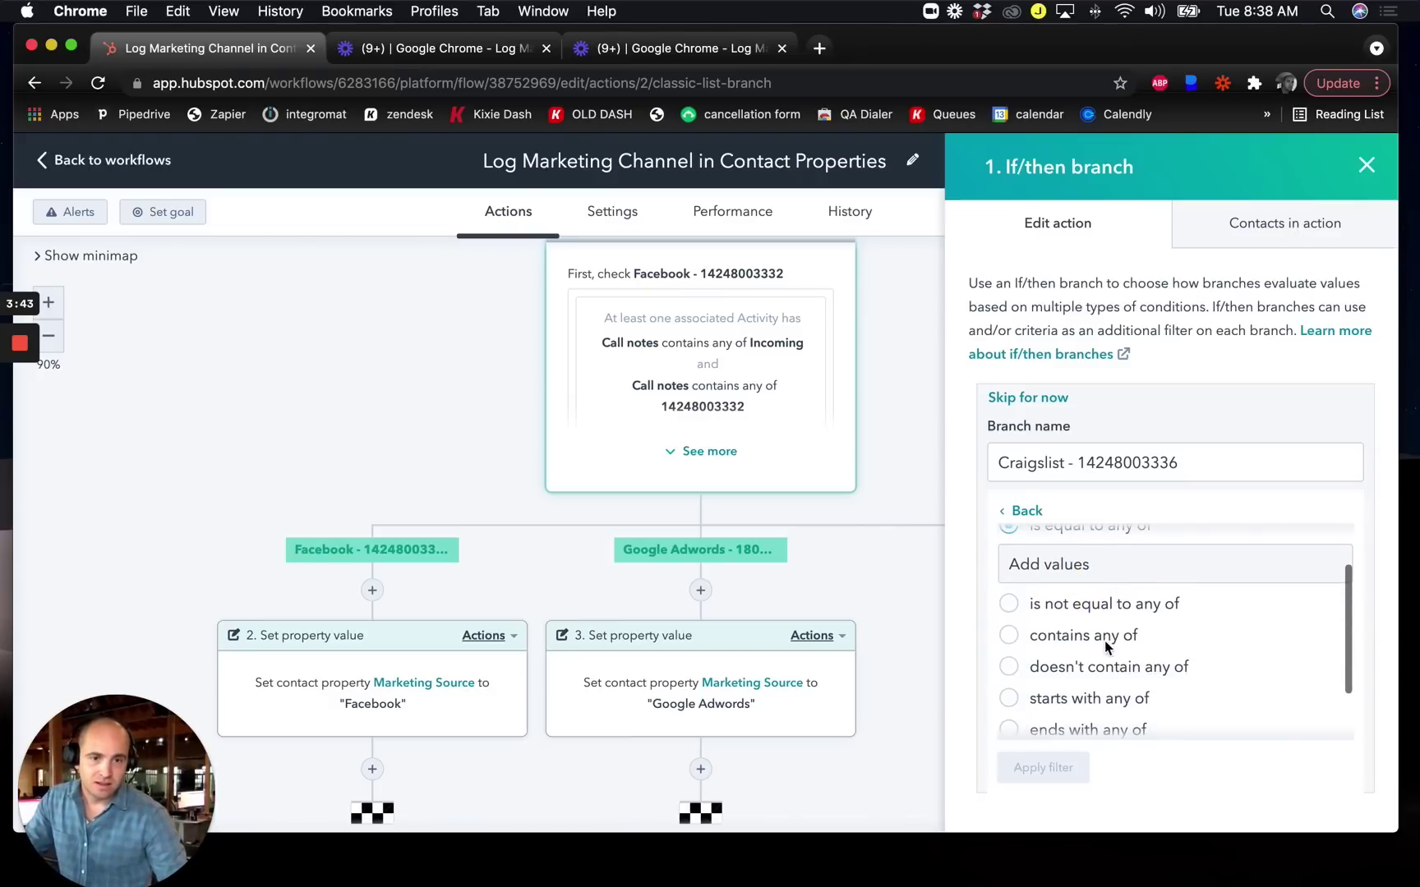
pyautogui.click(1093, 634)
pyautogui.click(1079, 631)
pyautogui.write('In')
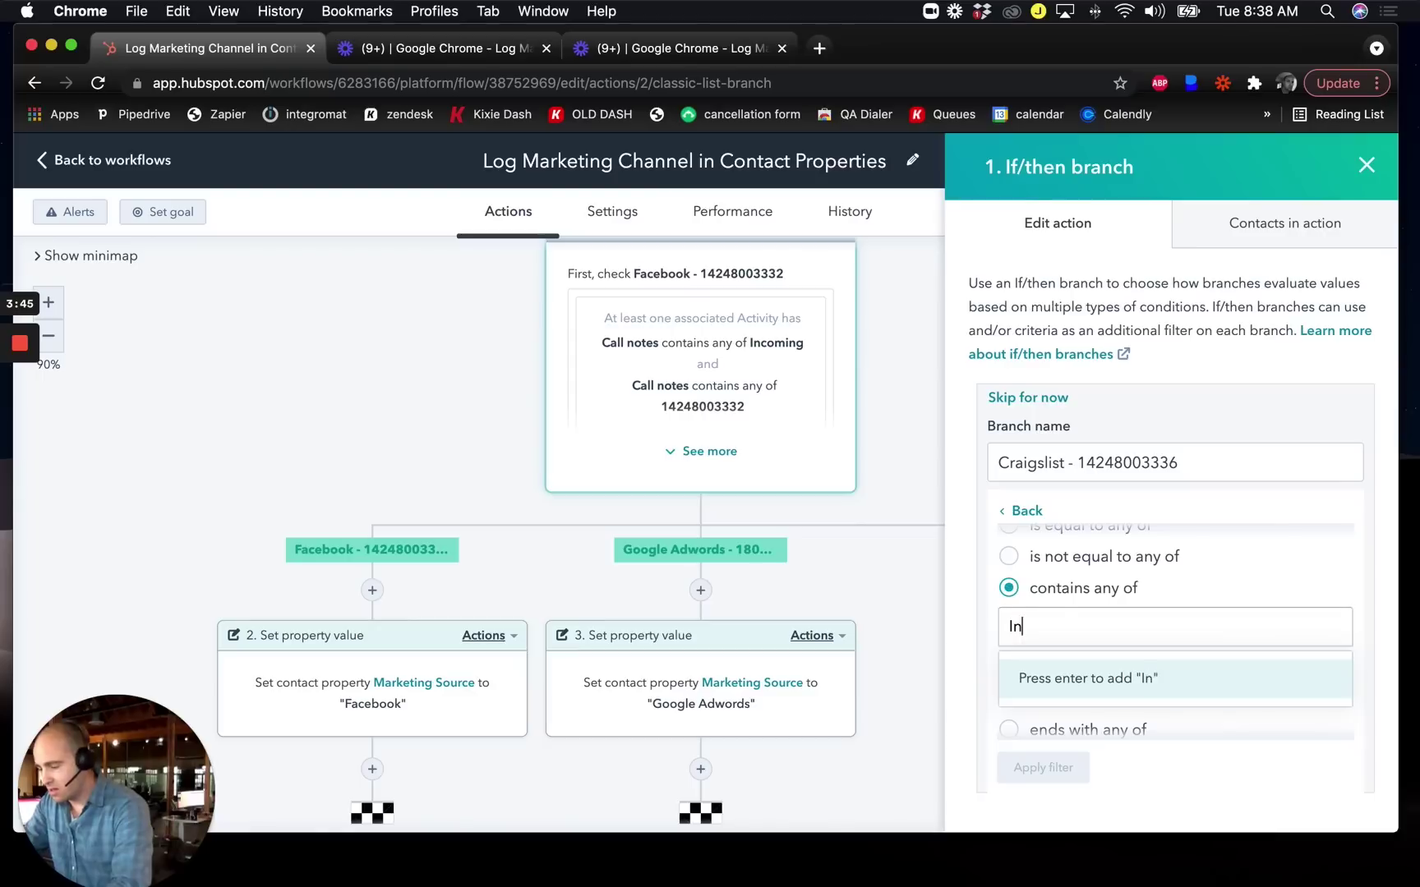
pyautogui.write('comoin')
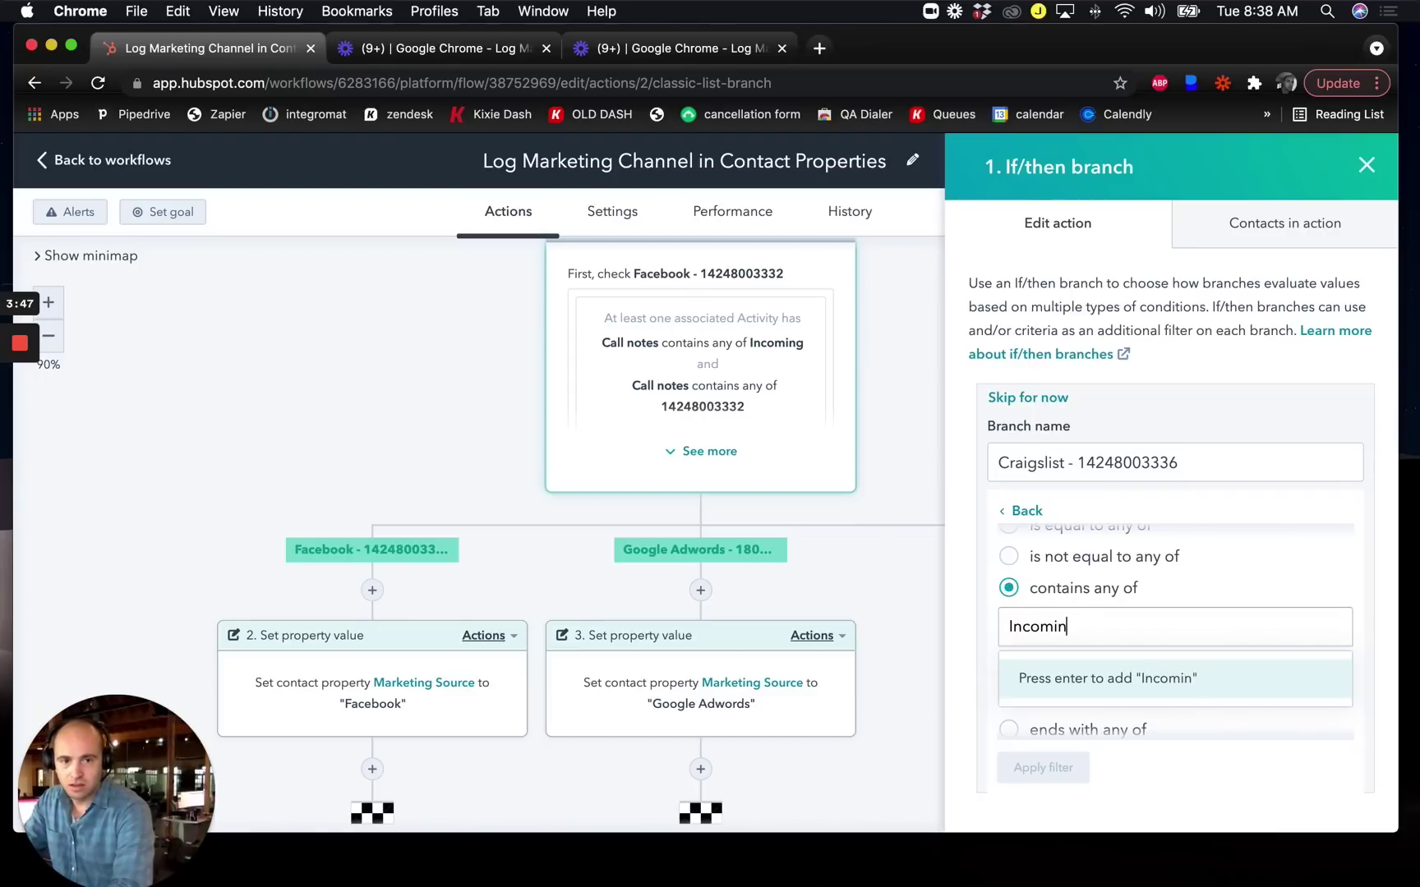
pyautogui.write('g')
pyautogui.press('Return')
pyautogui.click(1064, 766)
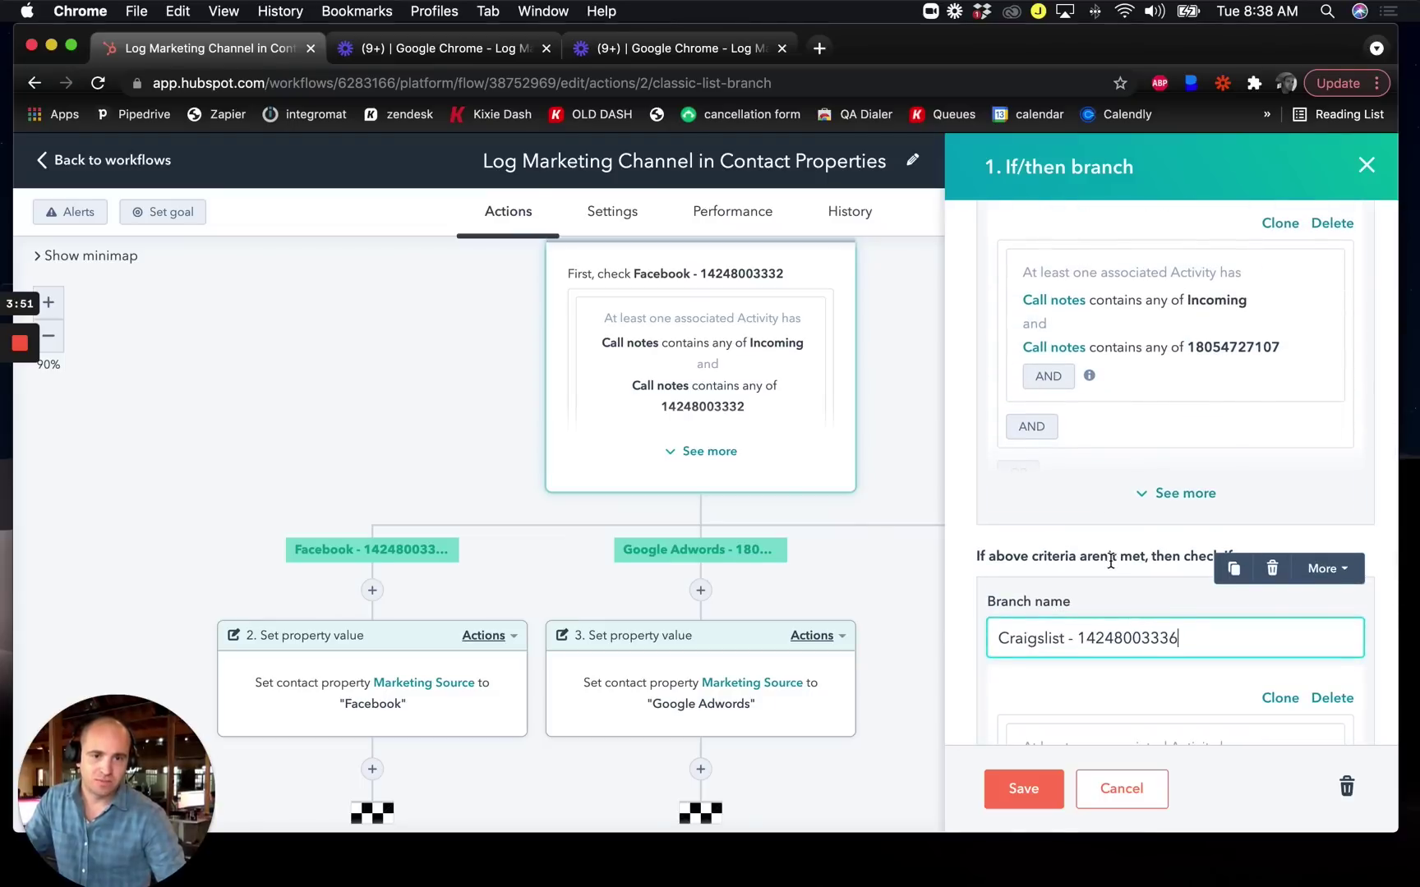
# Add an AND condition requiring Call notes to contain the pasted phone number
pyautogui.scroll(-2, 1100, 526)
pyautogui.click(1051, 622)
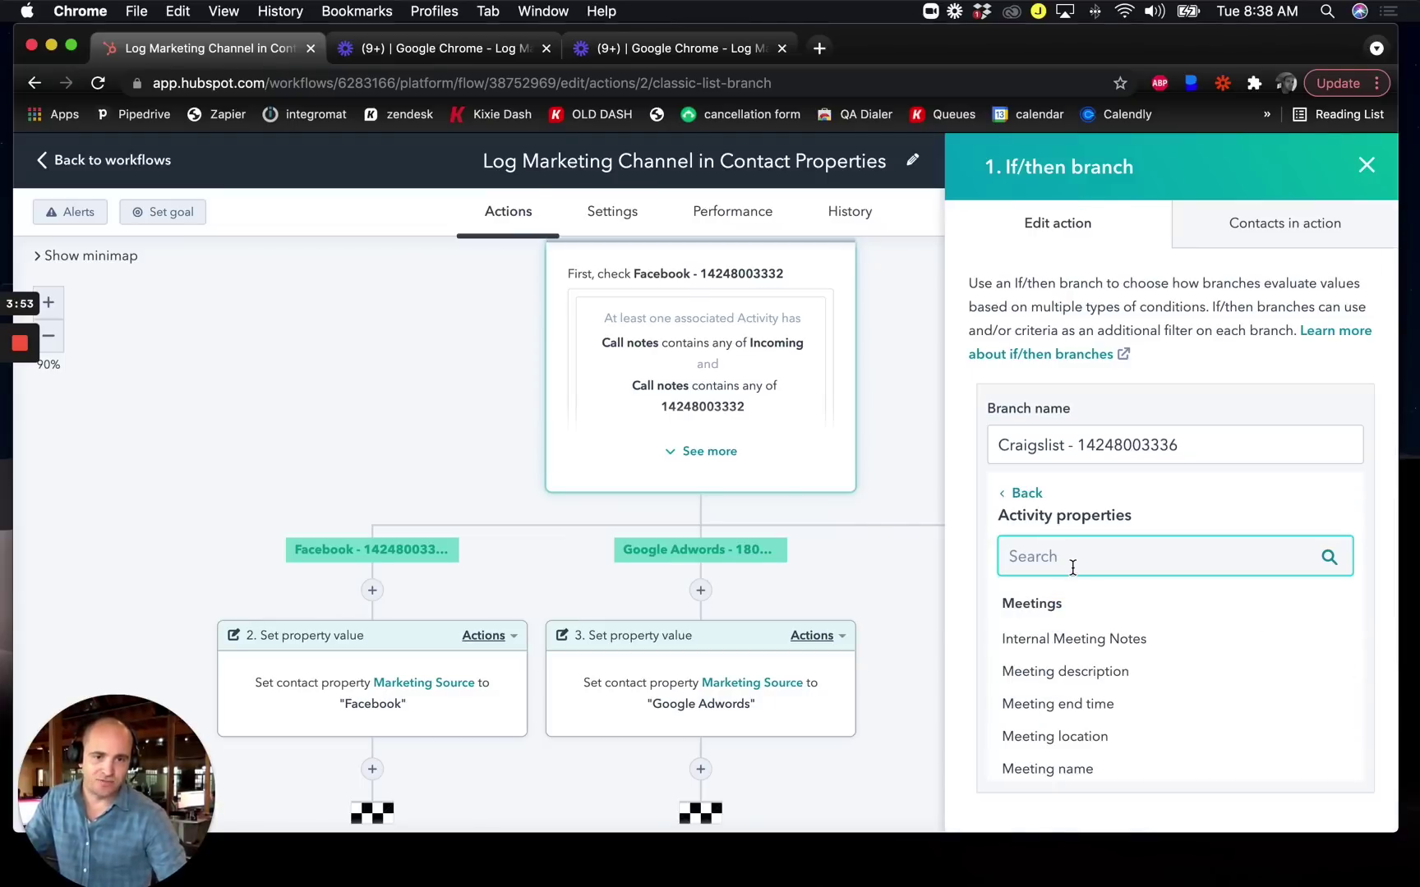
pyautogui.write('call notes')
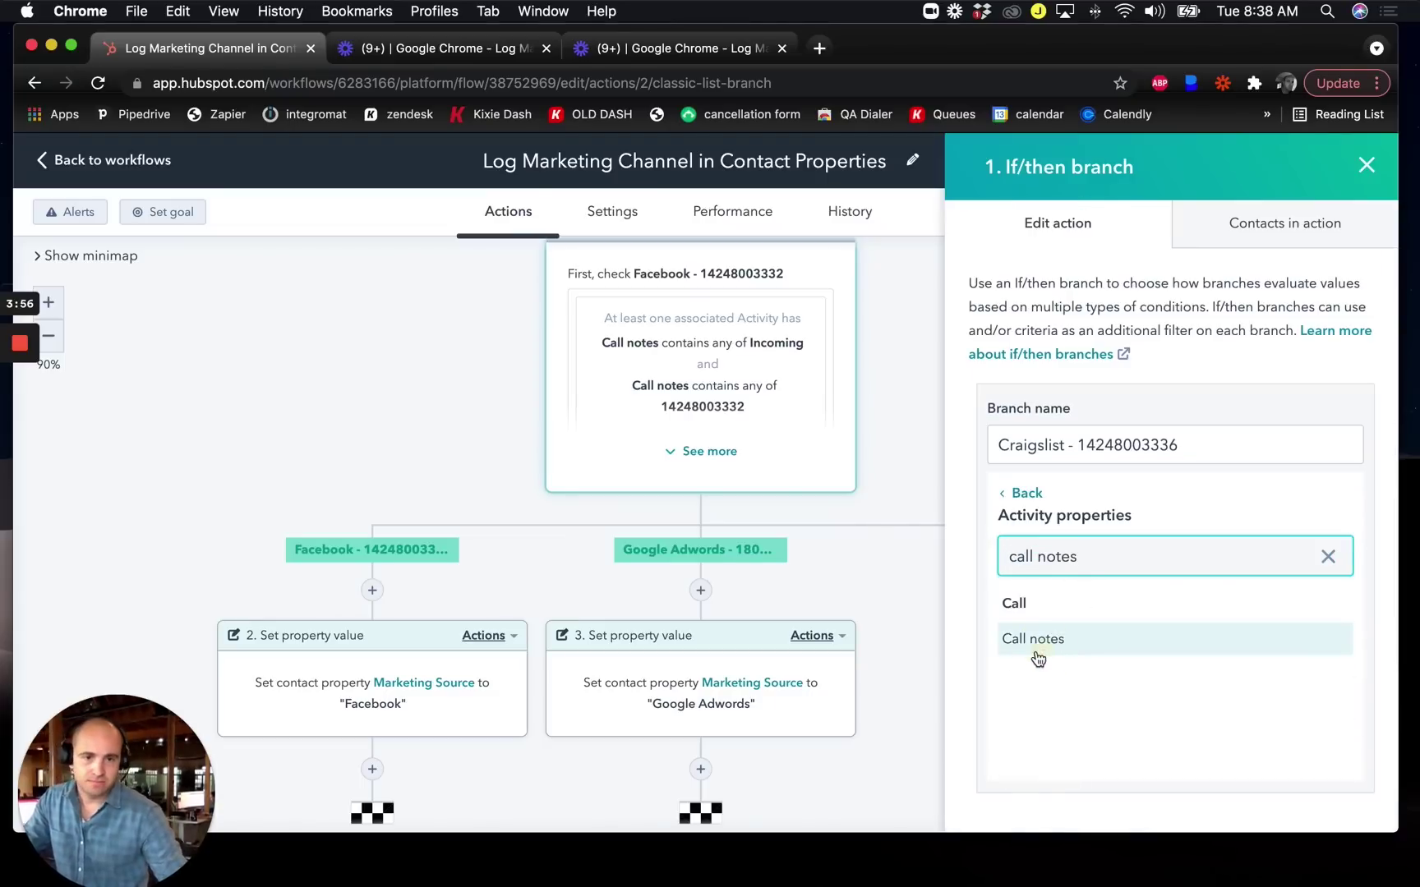
pyautogui.click(1035, 641)
pyautogui.scroll(-2, 1105, 637)
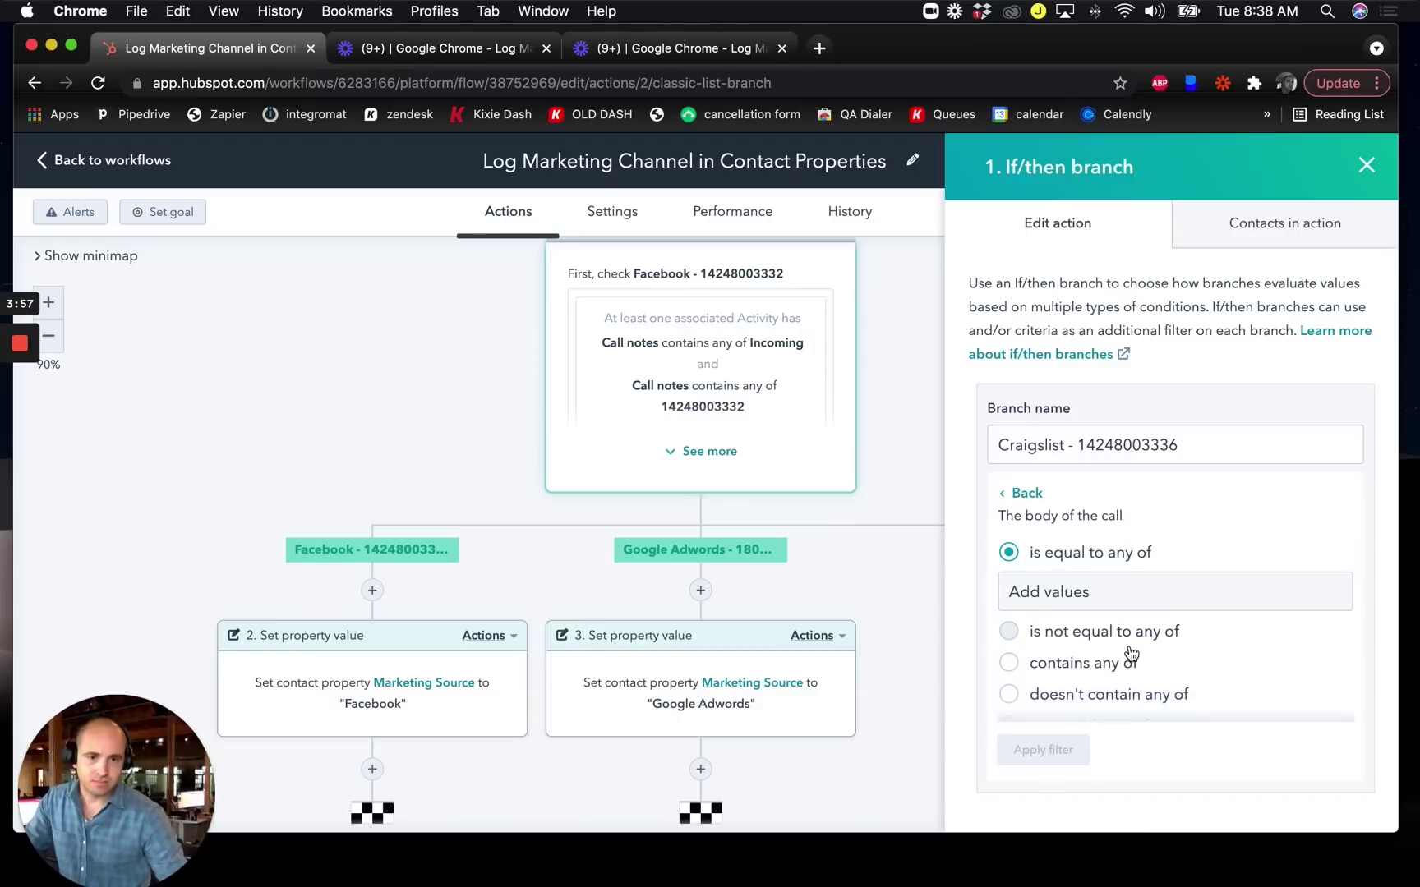
pyautogui.click(1101, 605)
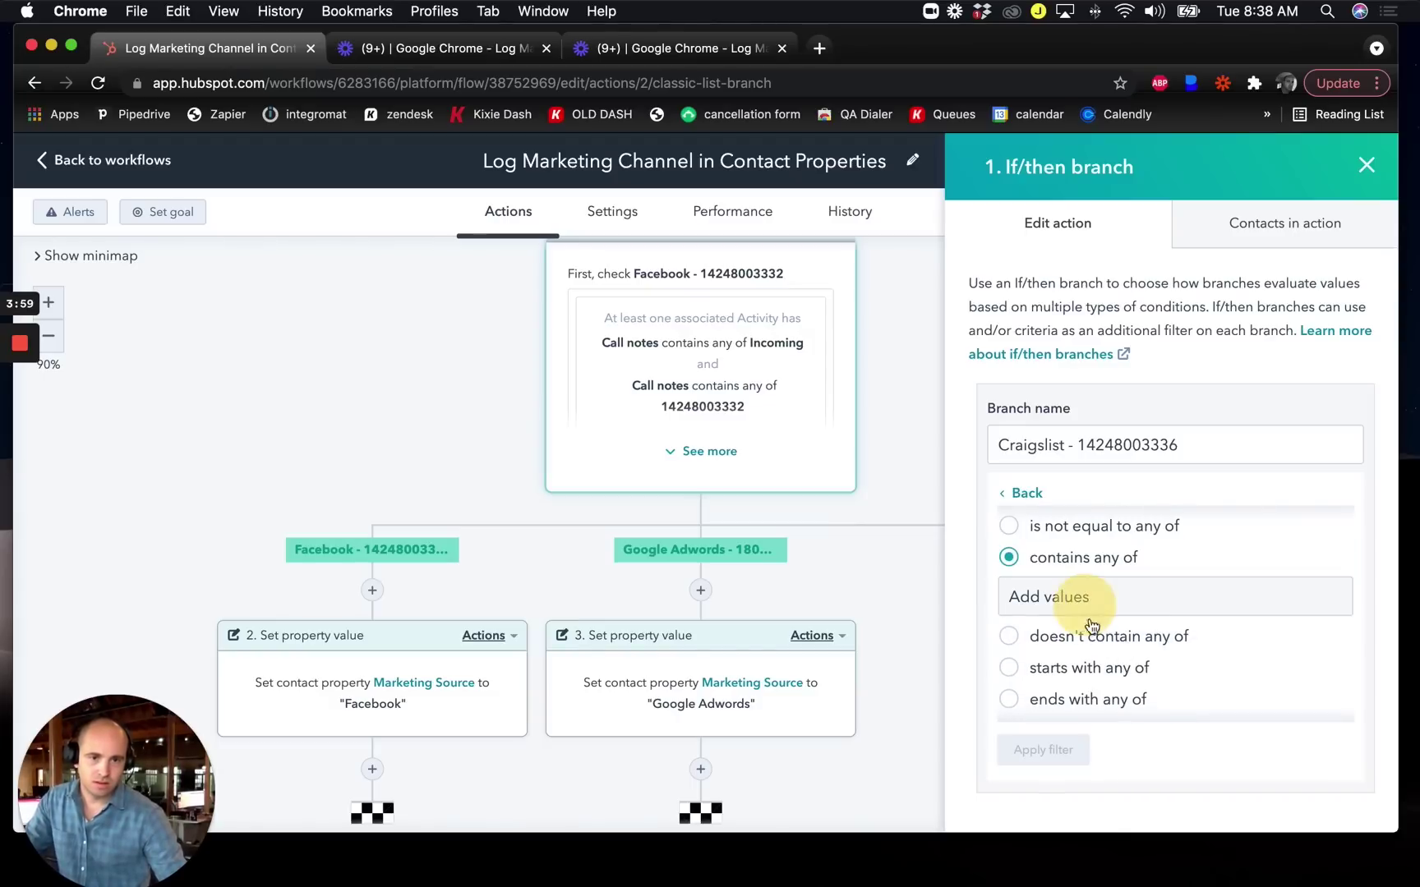
pyautogui.click(1107, 609)
pyautogui.hotkey('ctrl', 'v')
pyautogui.press('Return')
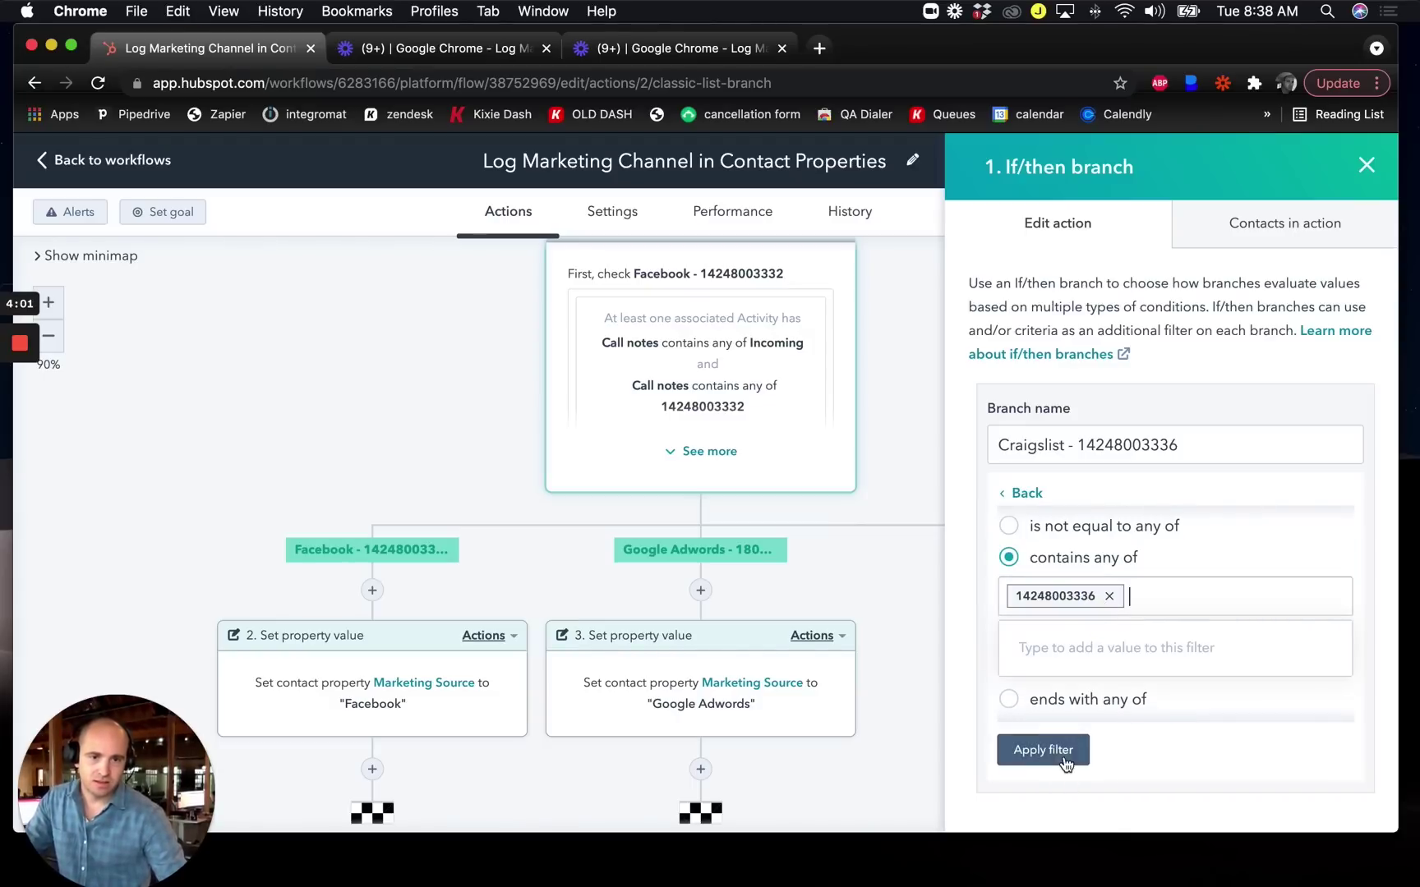
pyautogui.click(1042, 750)
pyautogui.scroll(-8, 1150, 625)
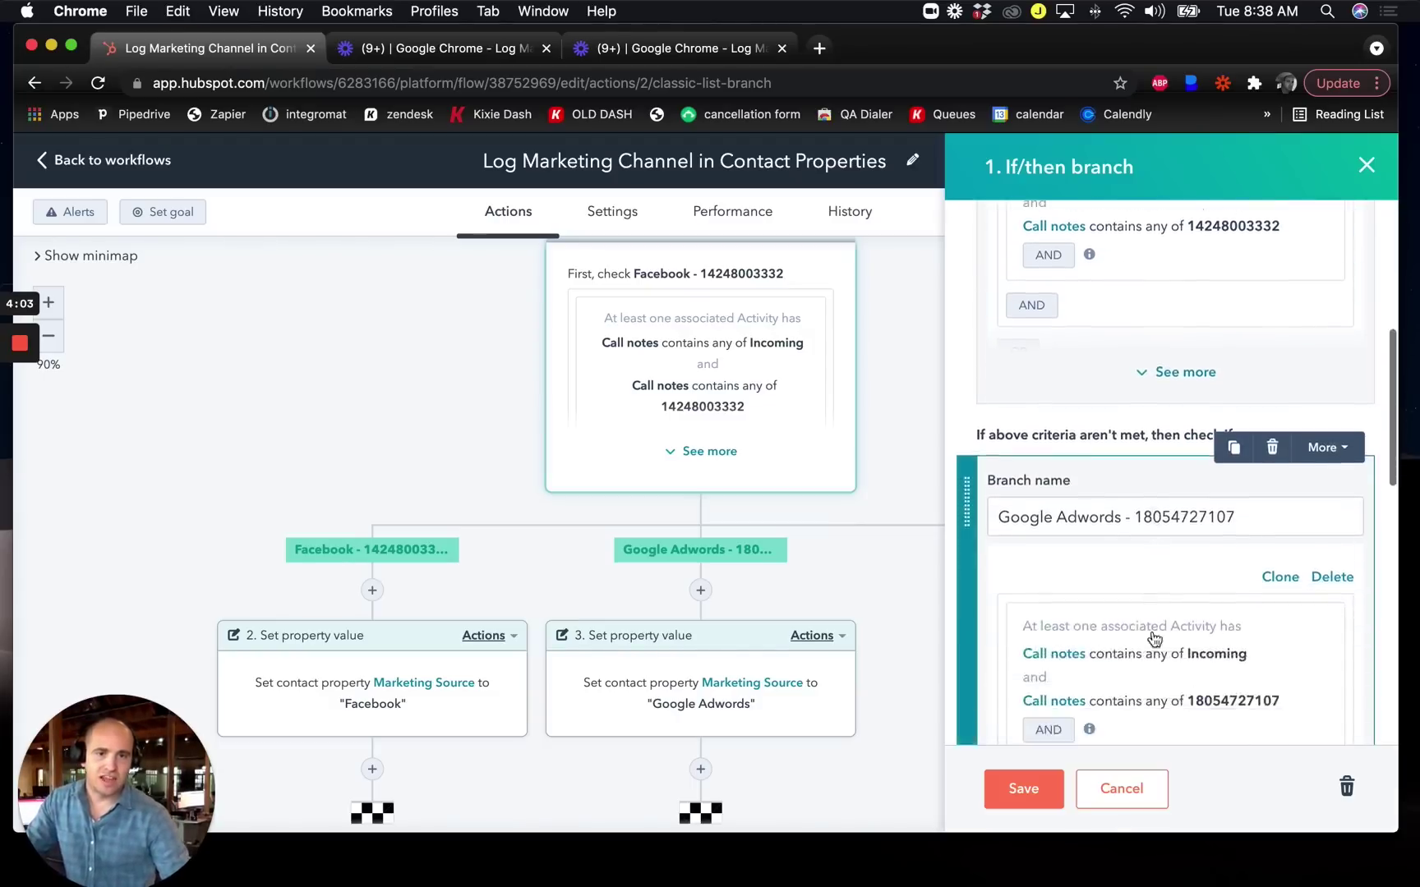
# Save the If/then branch and review the new Craigslist path beside Facebook and Google Adwords
pyautogui.scroll(-6, 1152, 624)
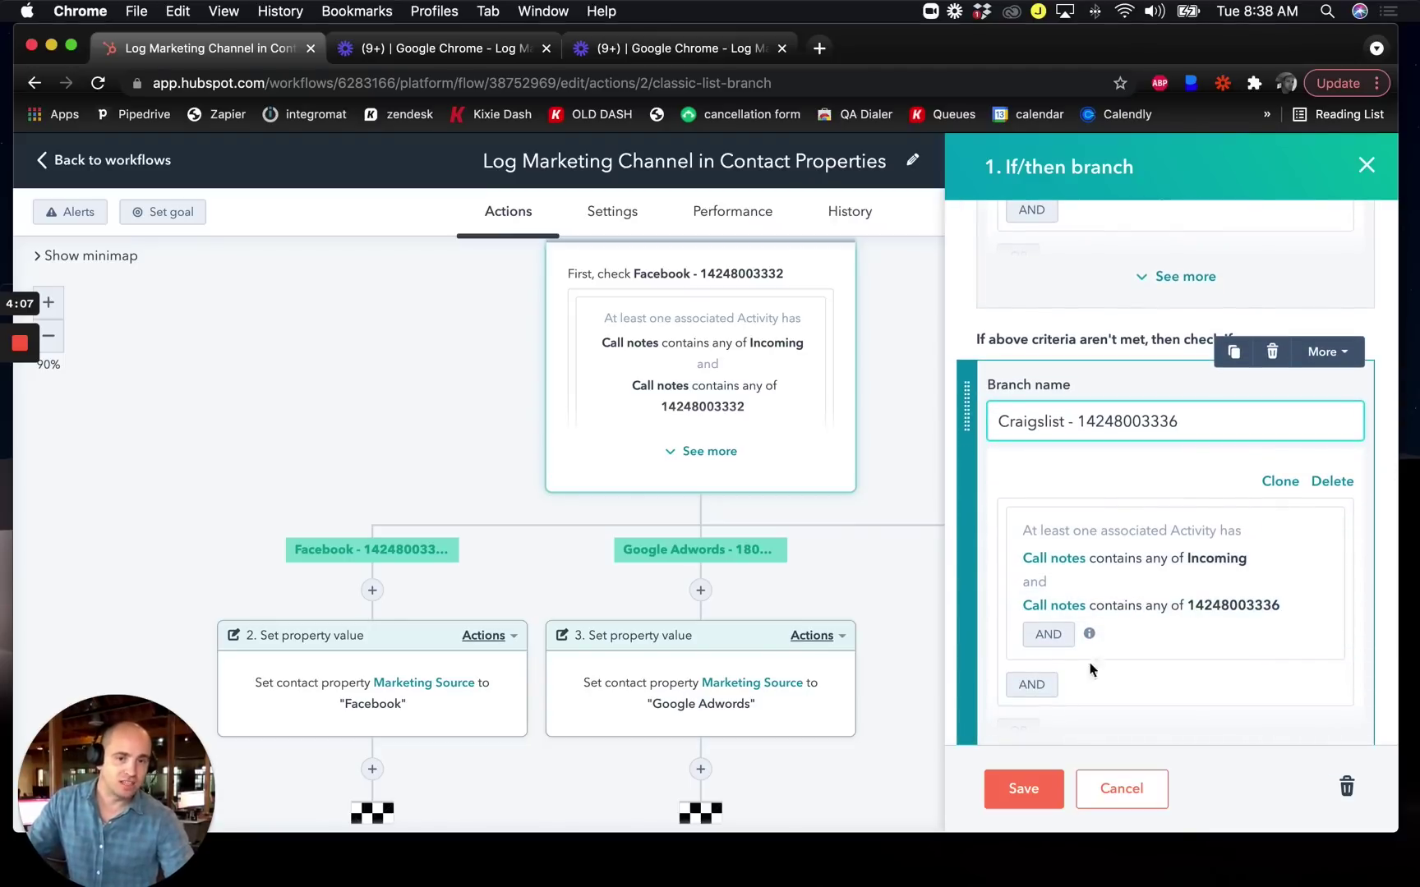
pyautogui.click(1022, 791)
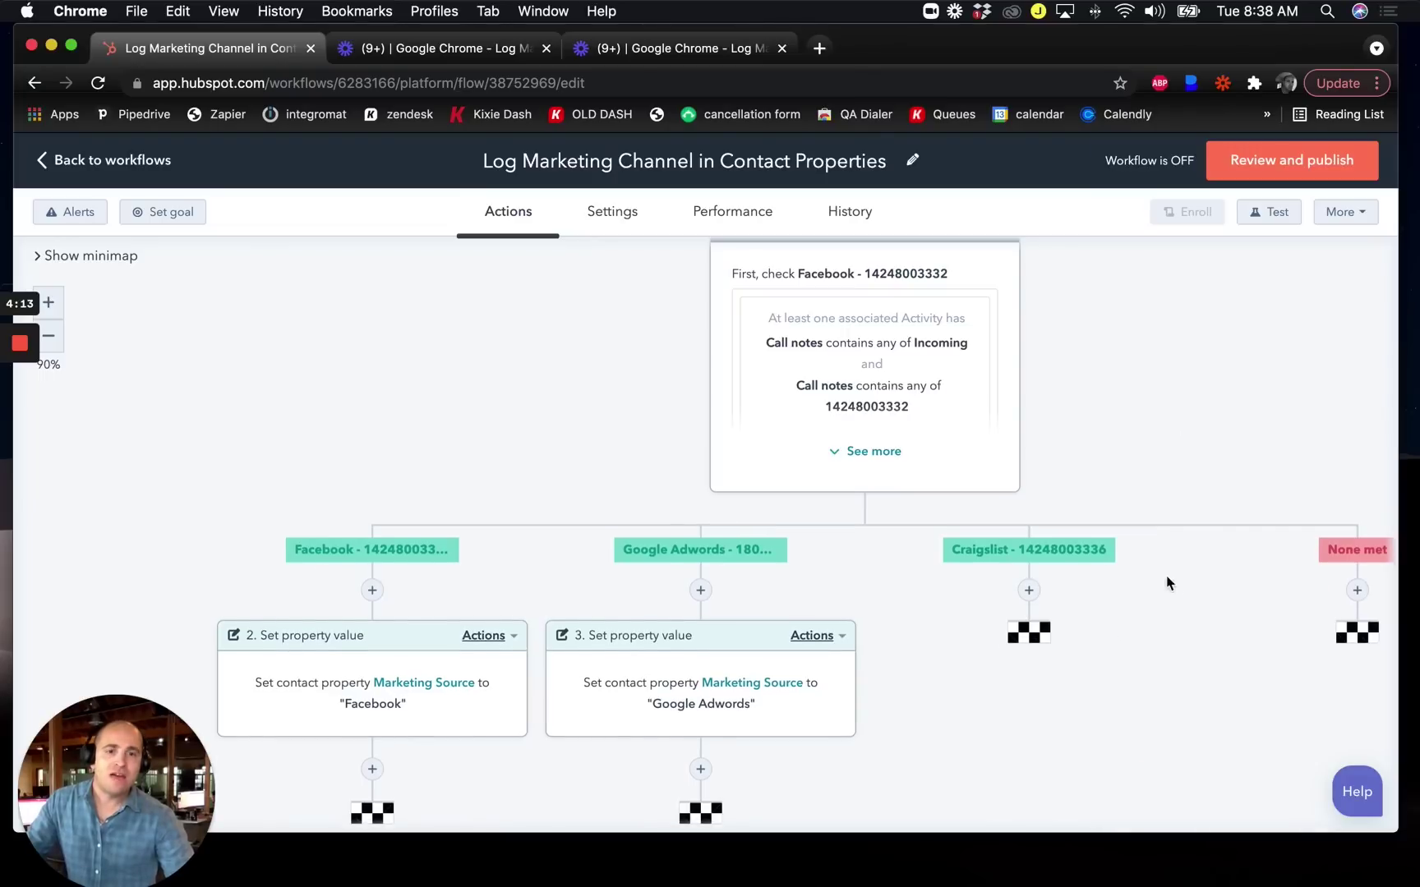
pyautogui.hscroll(2, 855, 649)
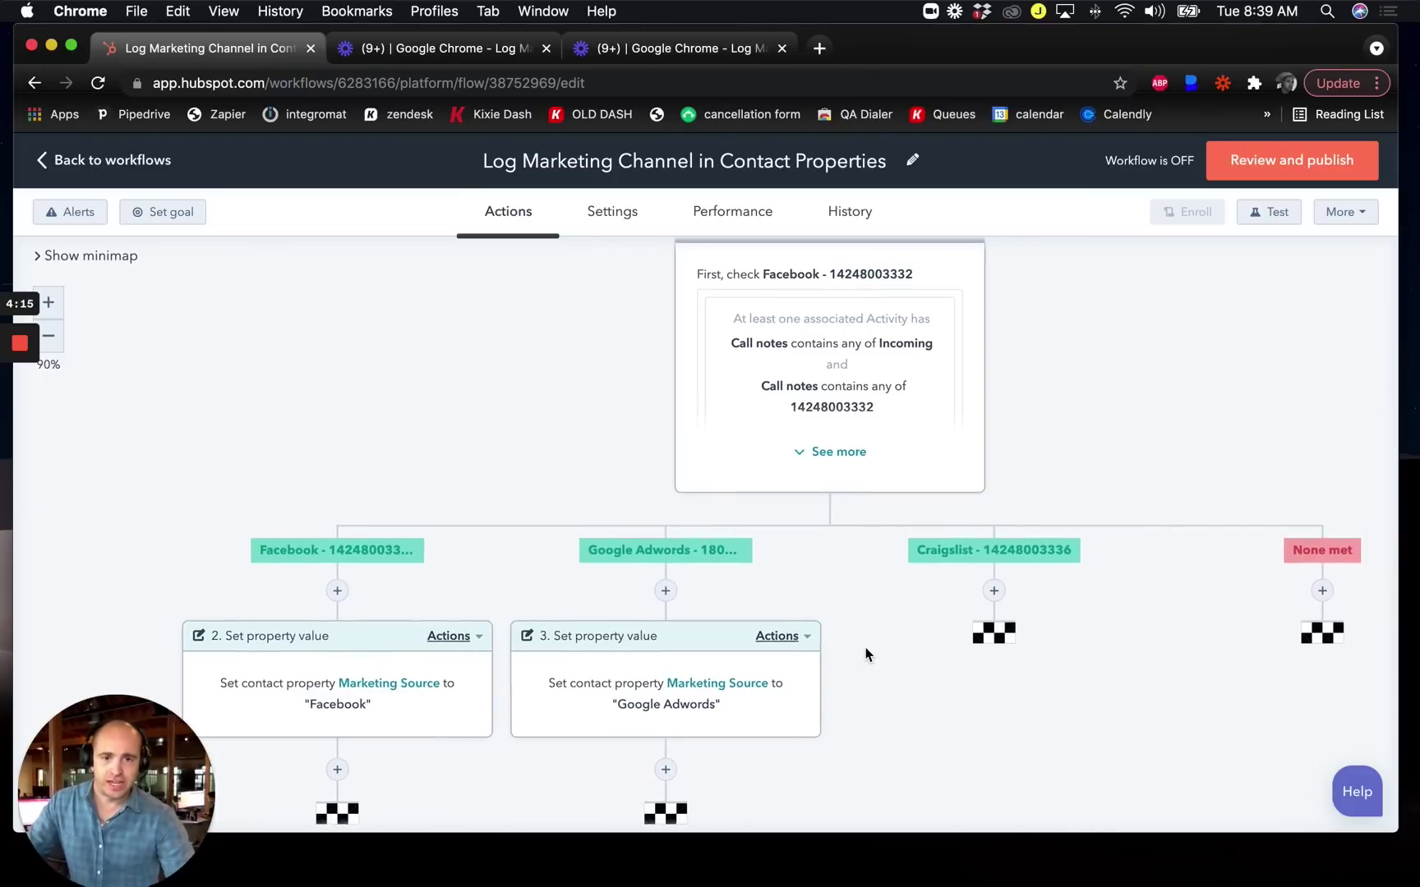
pyautogui.scroll(-2, 855, 649)
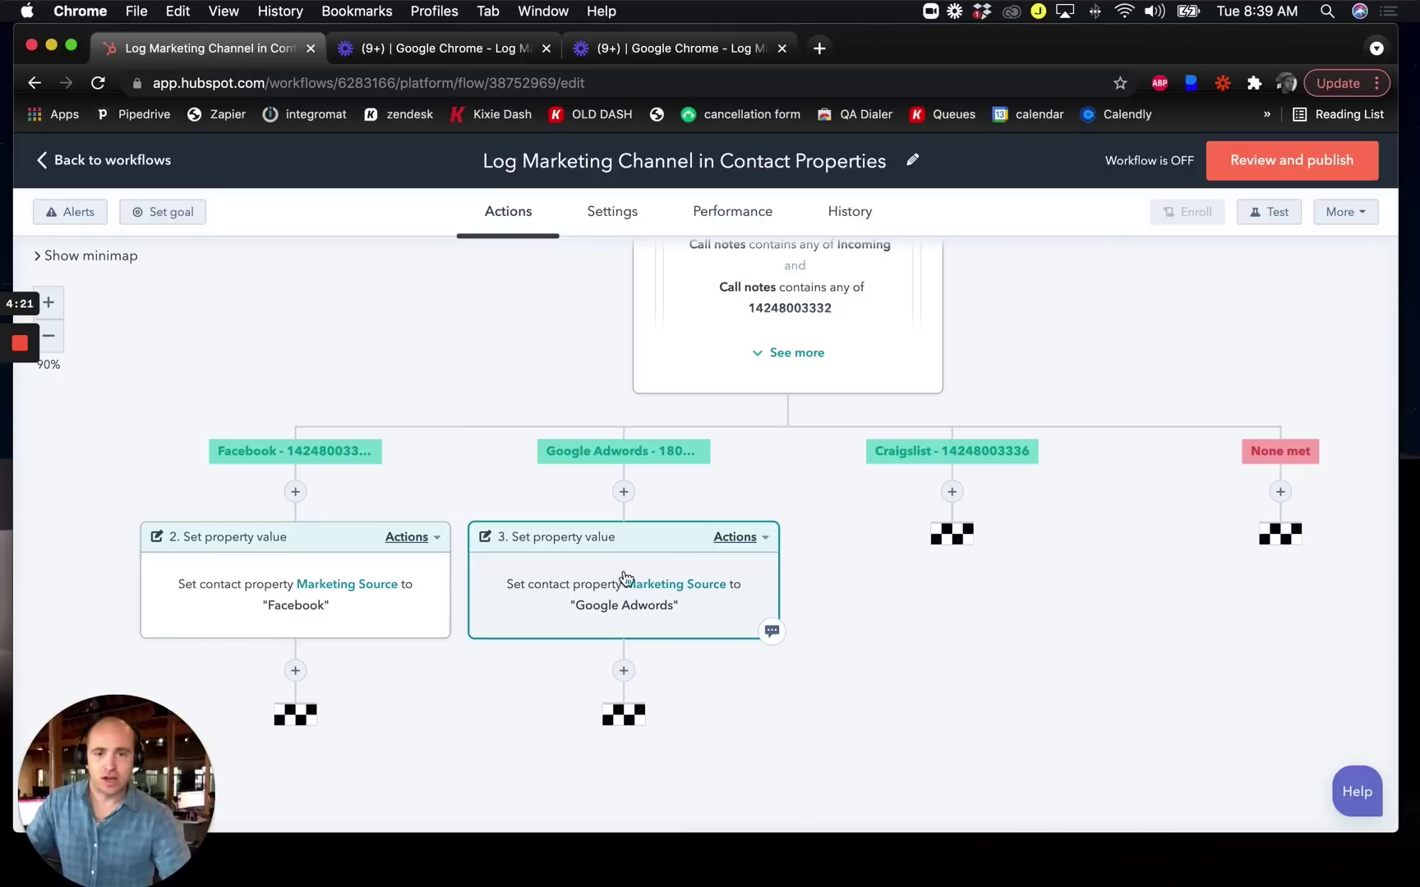
pyautogui.click(952, 493)
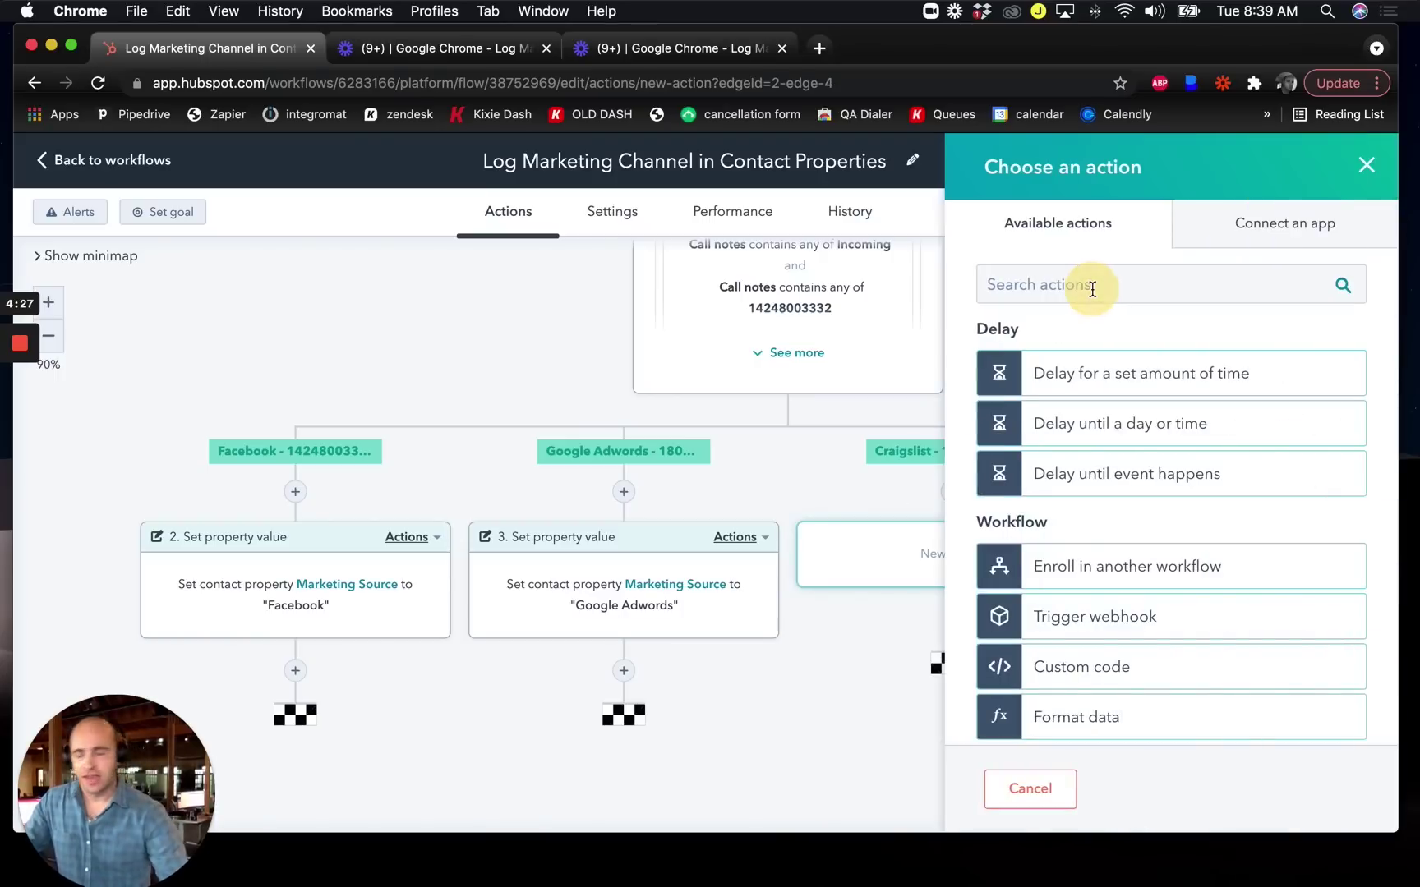
# Add a Set property value action under the Craigslist branch setting Marketing Source to Craigslist
pyautogui.click(1088, 285)
pyautogui.write('set pro')
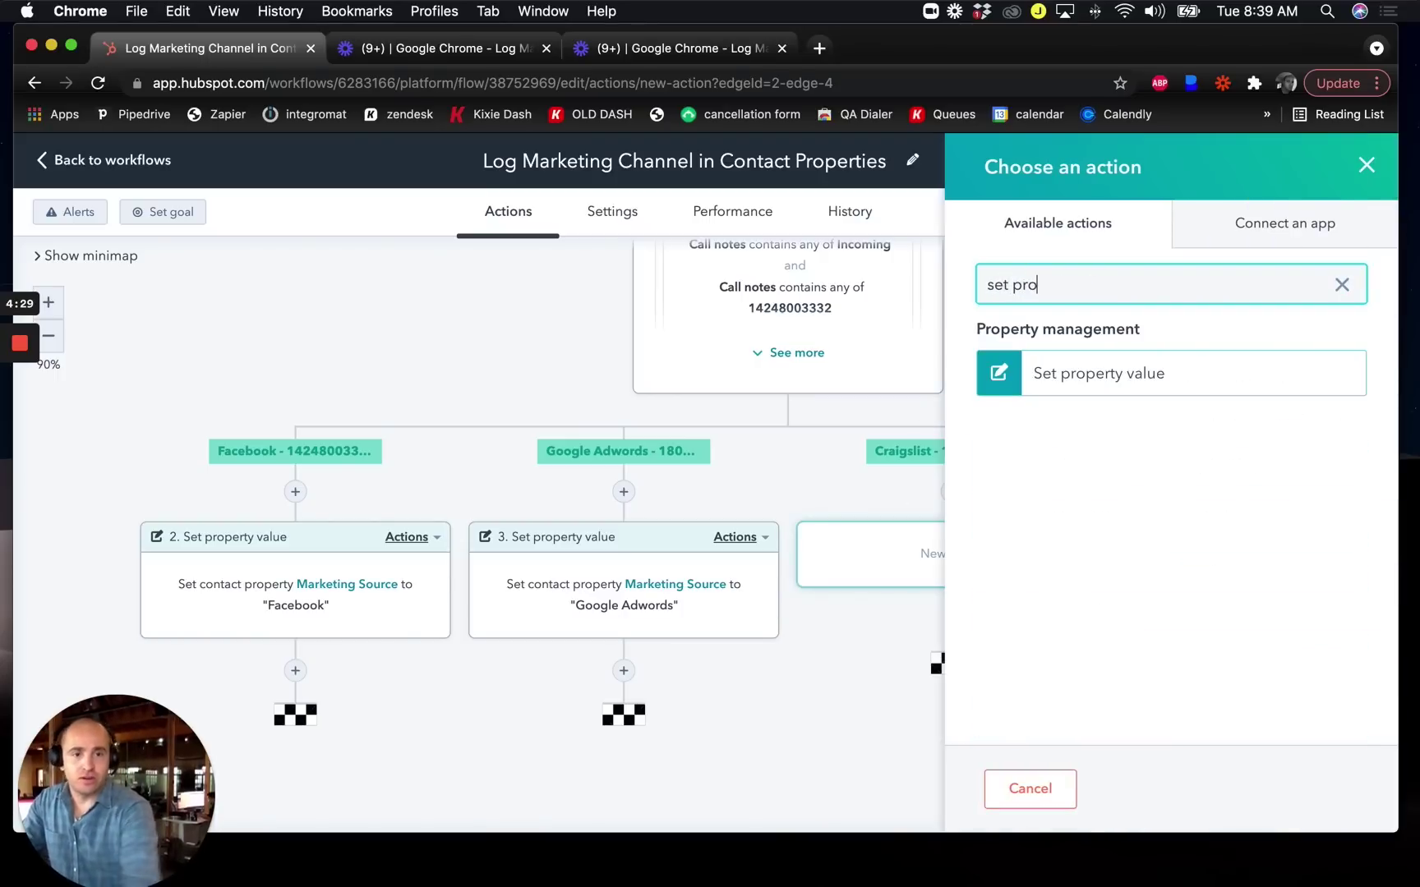
pyautogui.click(1111, 385)
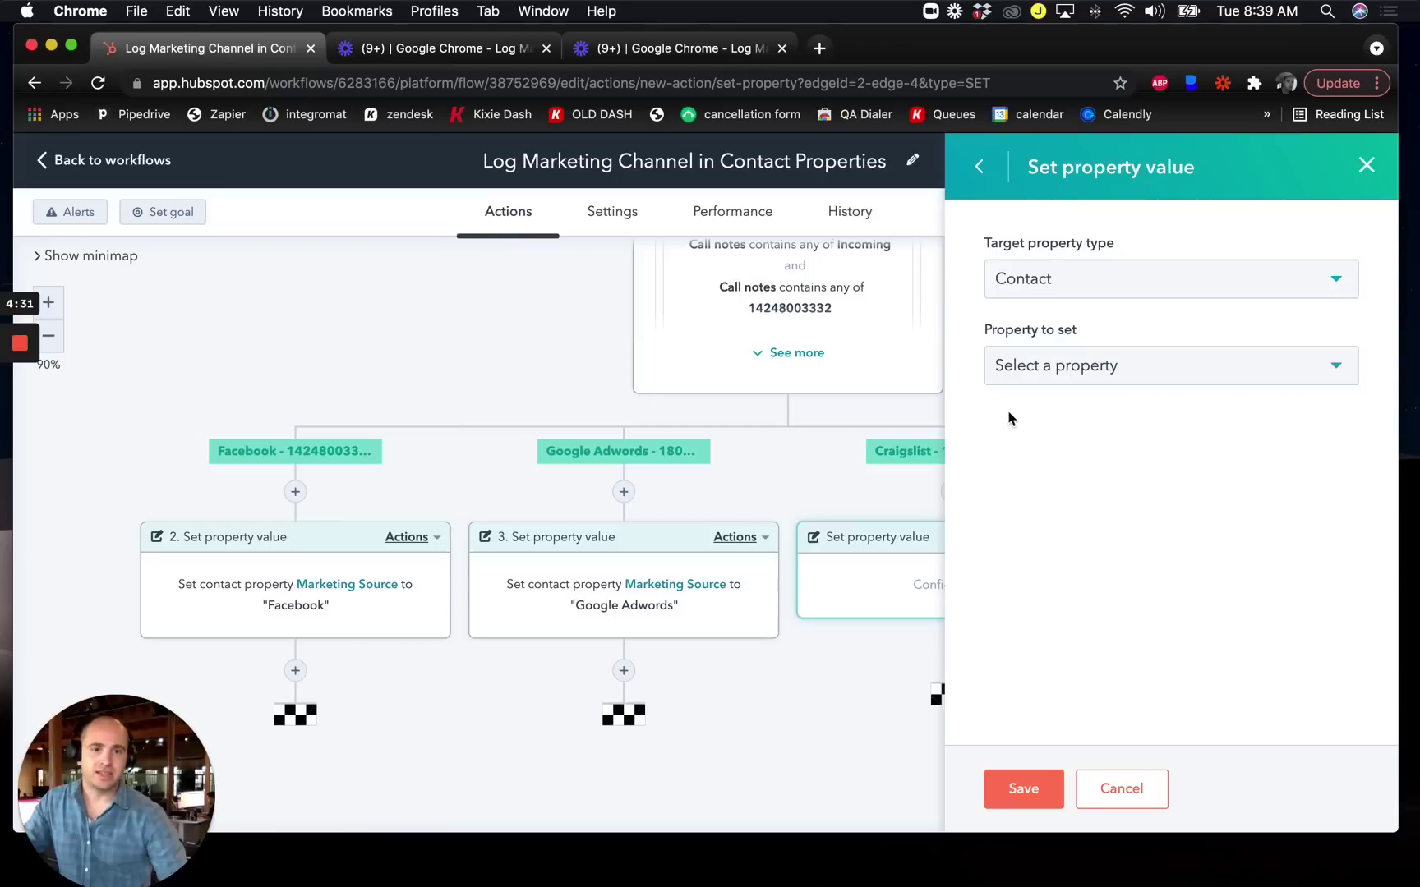
pyautogui.click(1101, 376)
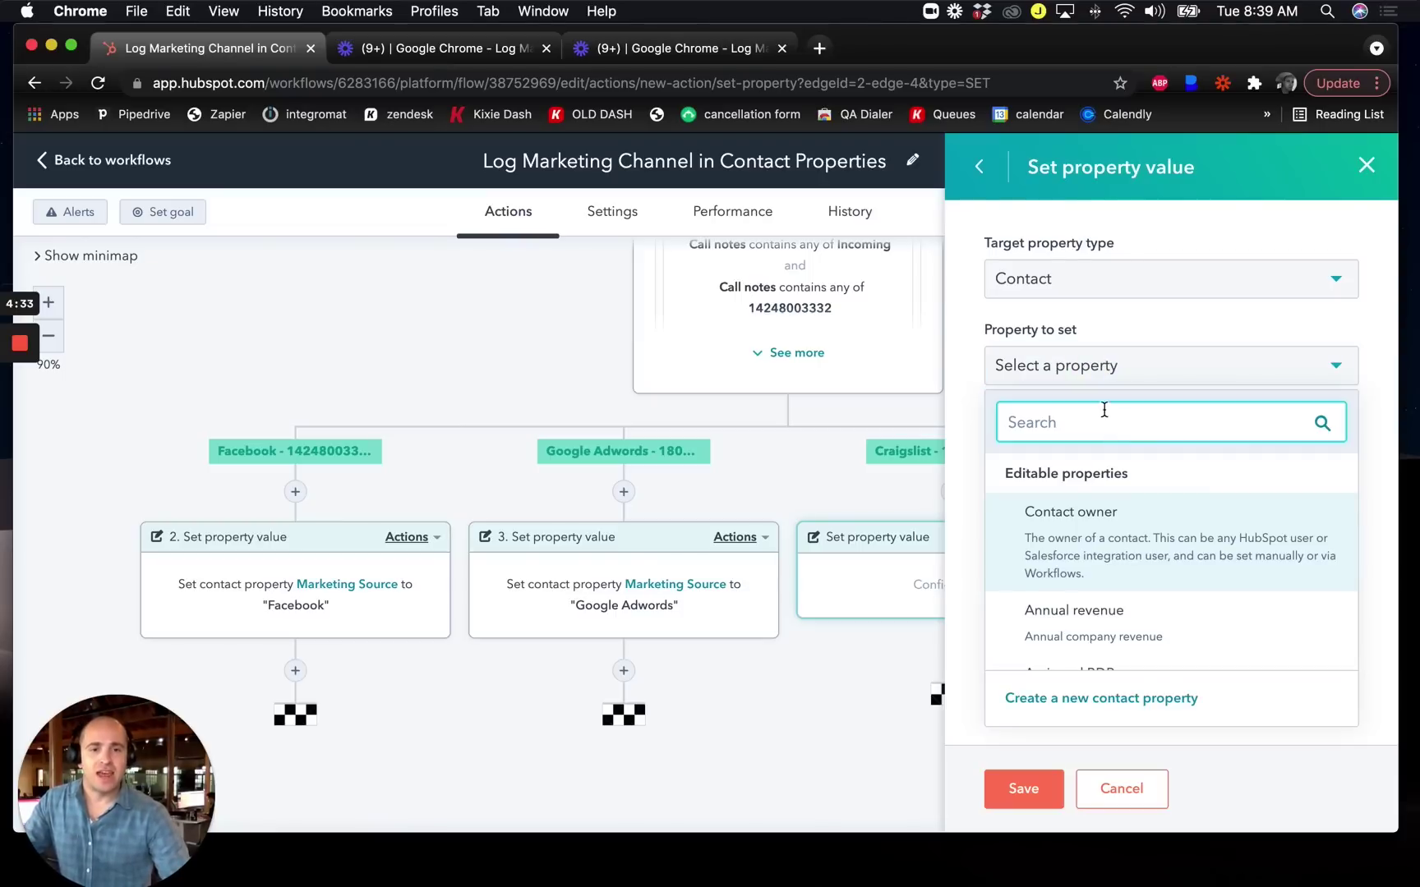
pyautogui.write('marketing ')
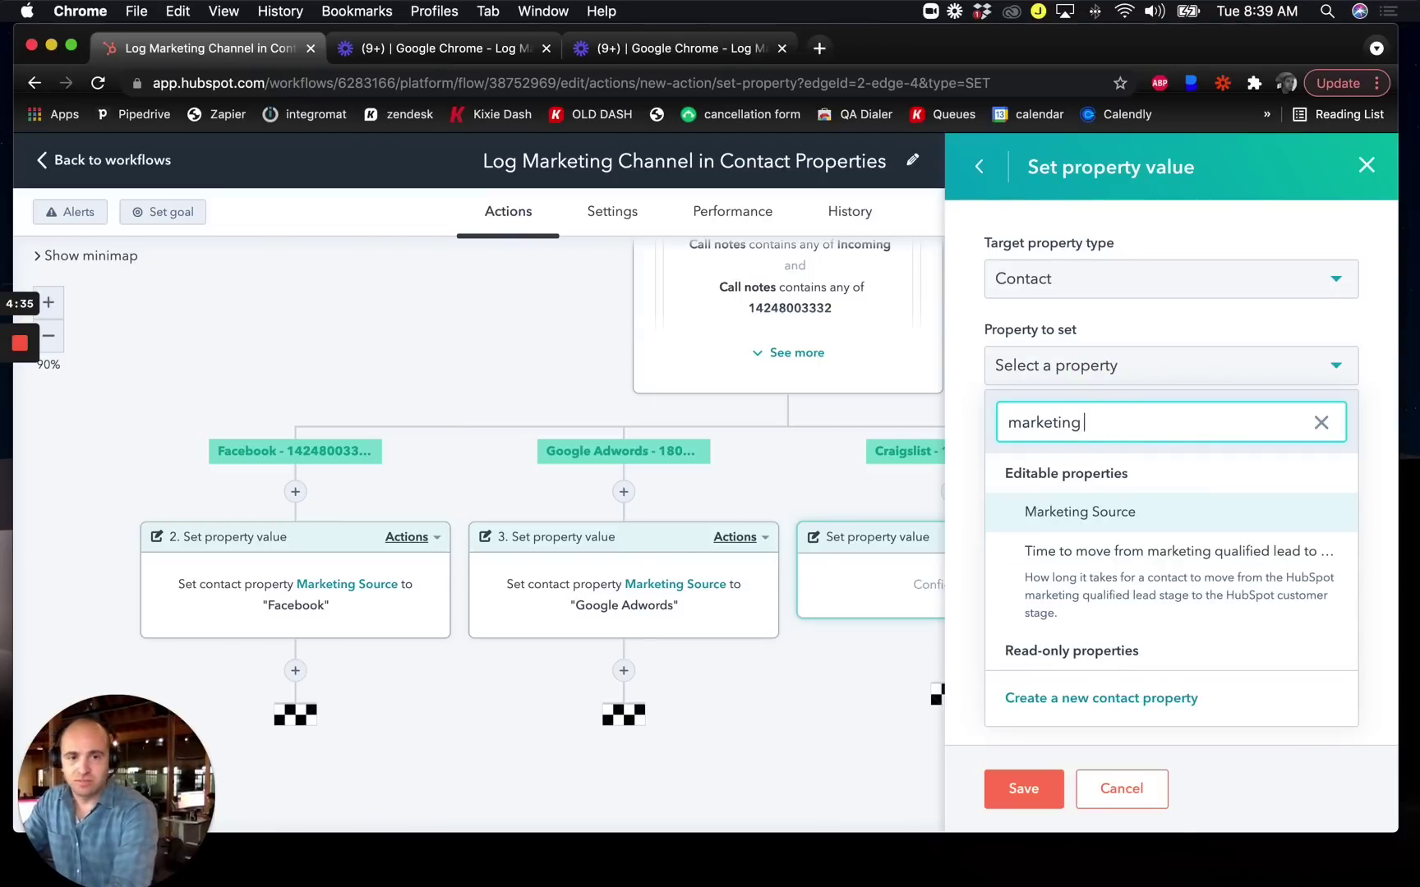
pyautogui.write('source')
pyautogui.click(1106, 514)
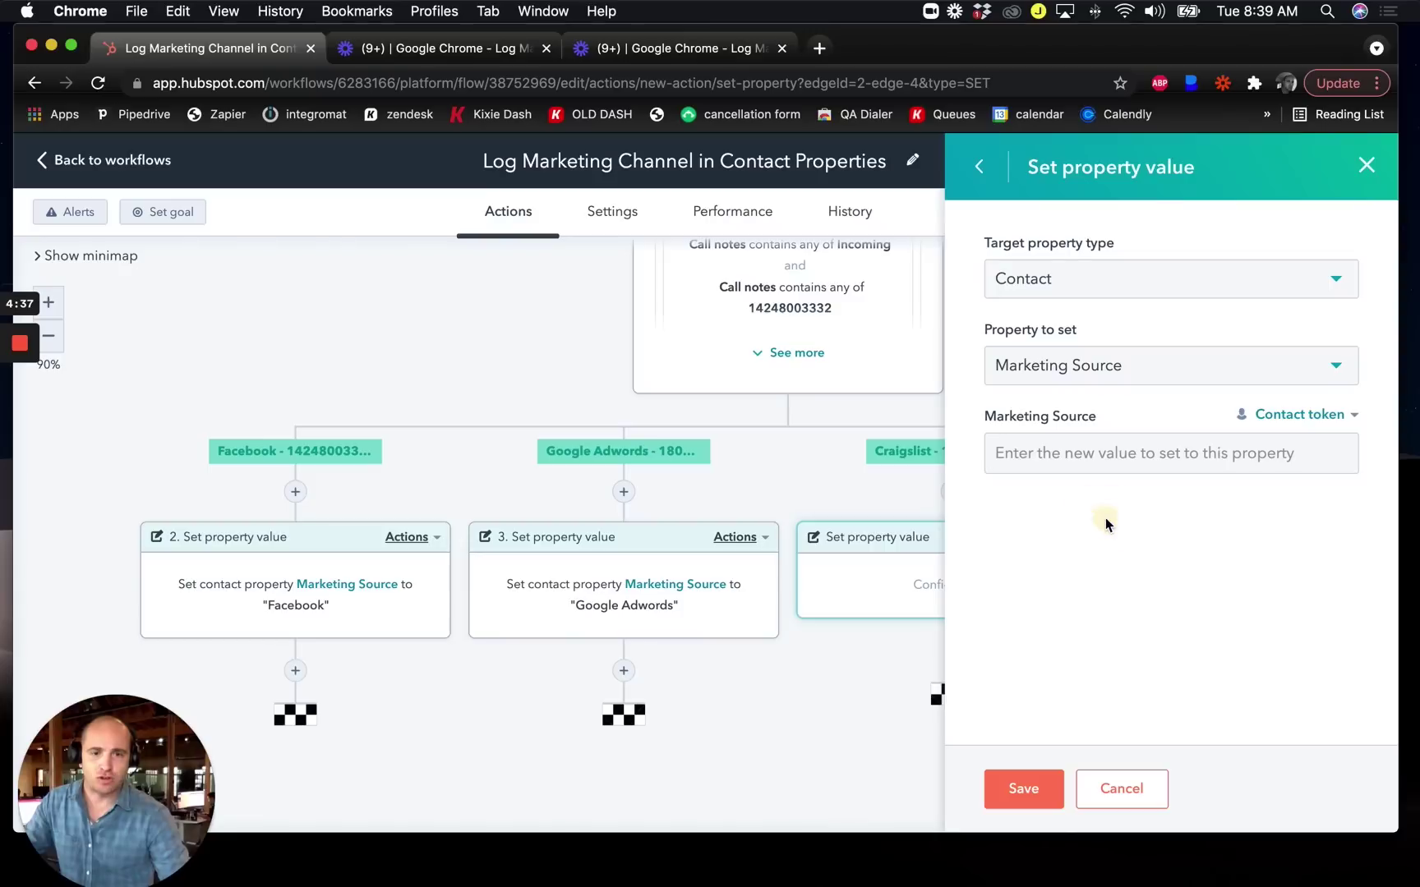
pyautogui.click(1125, 452)
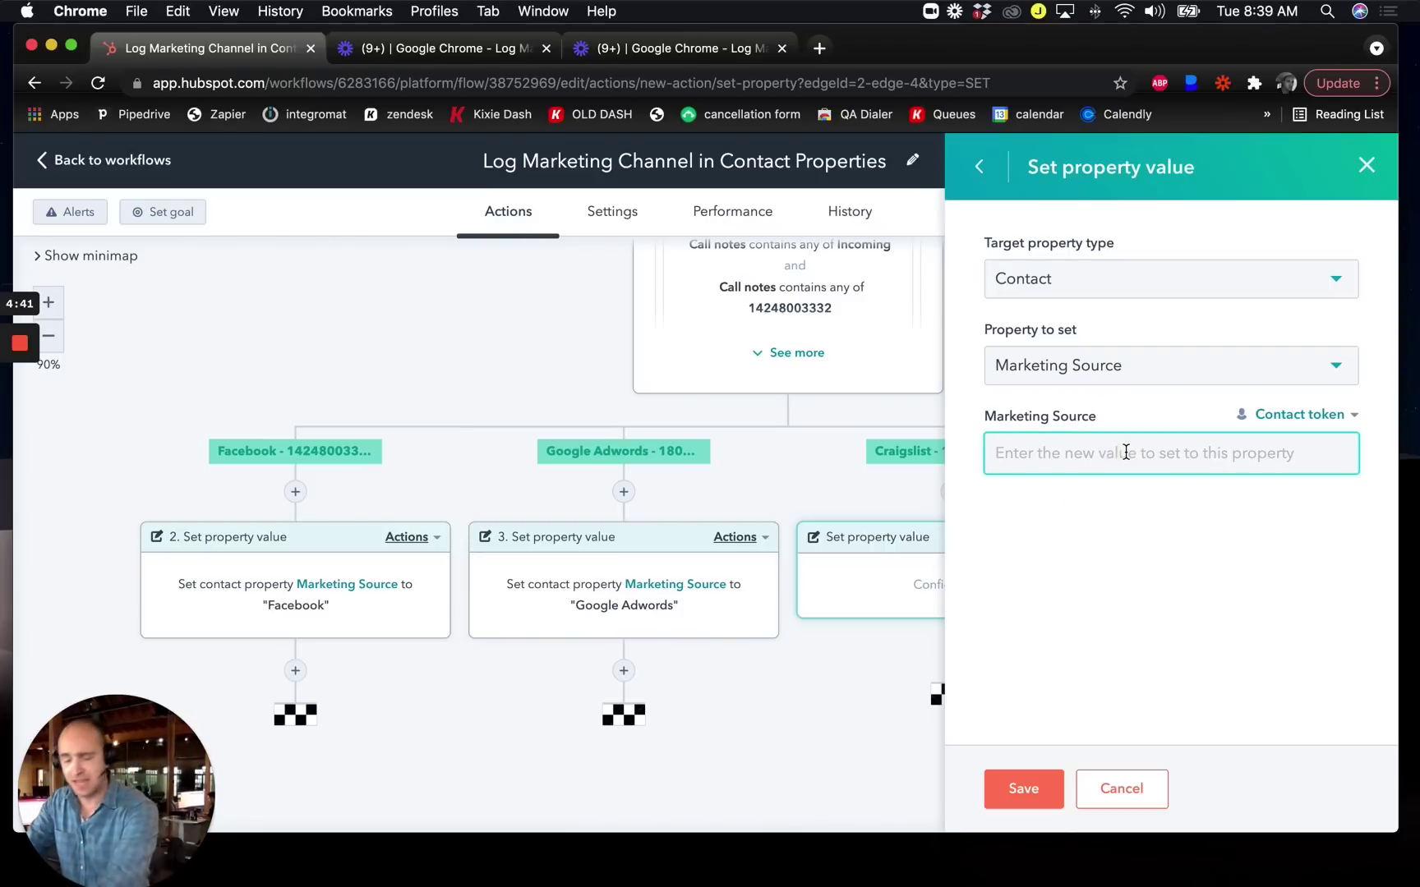
pyautogui.write('Craigslist')
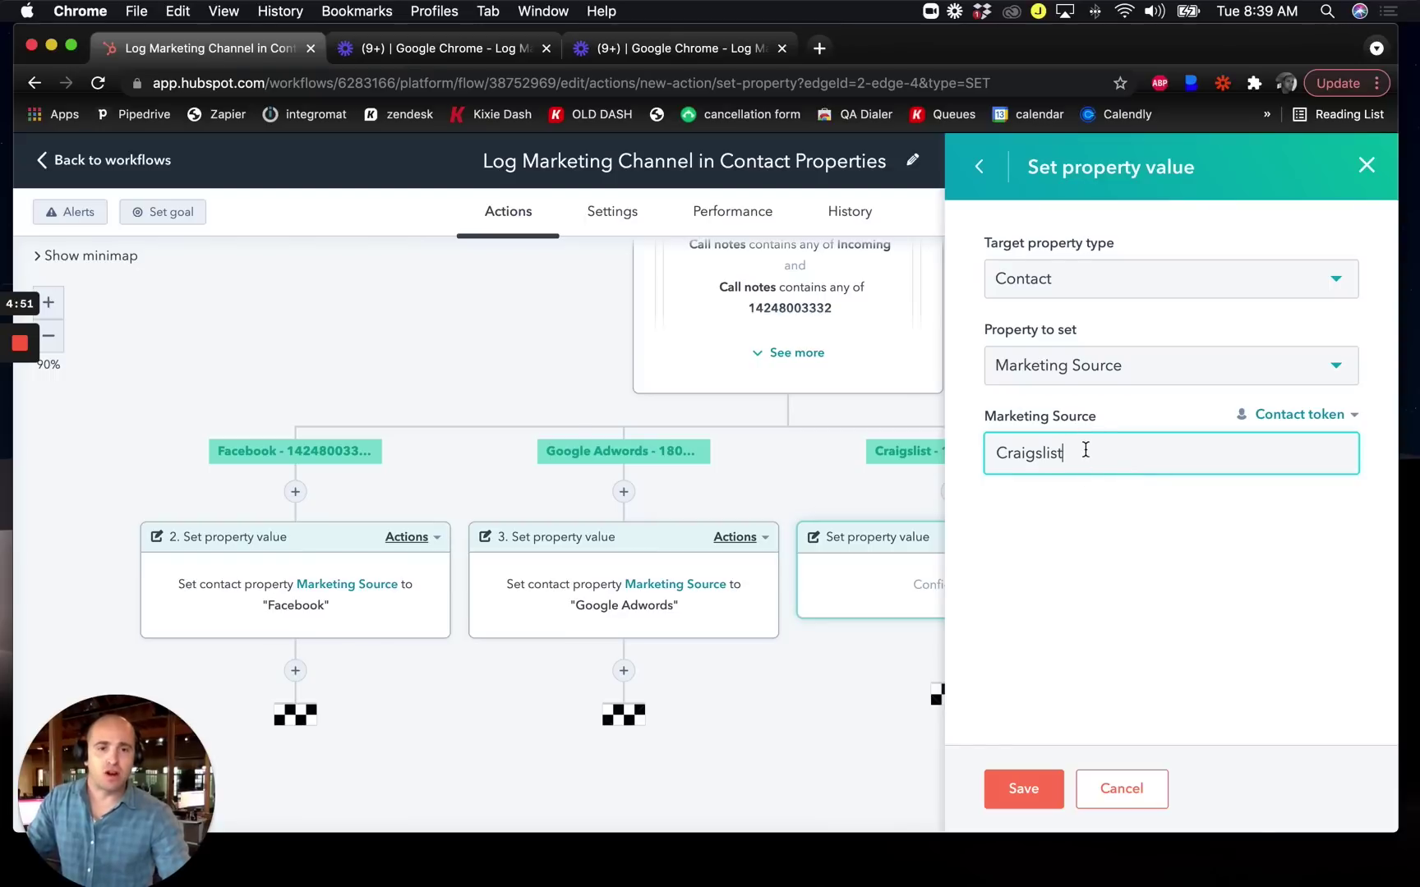
pyautogui.click(1023, 784)
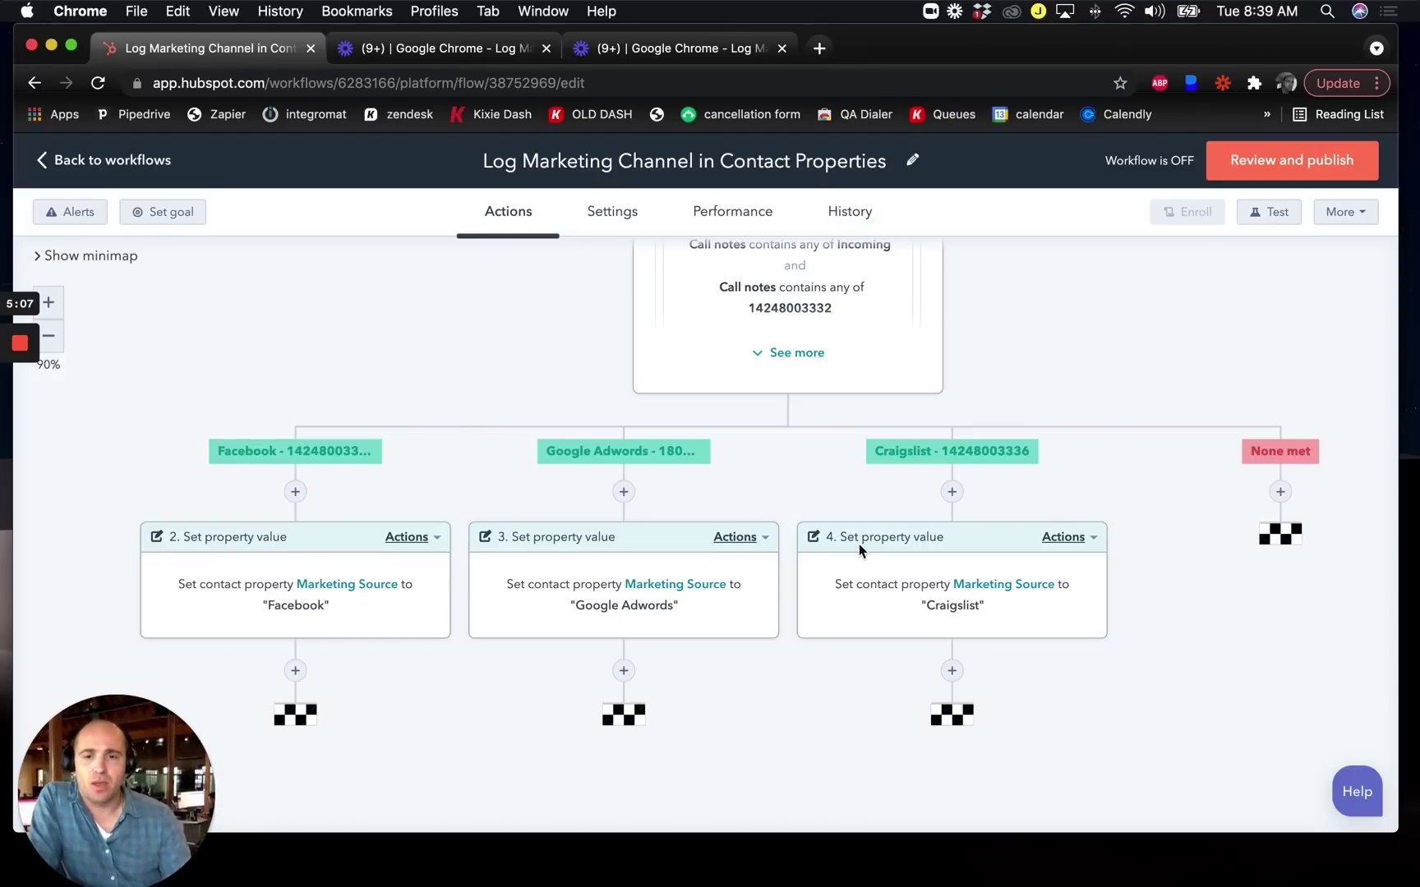
# Collapse the trigger's OR criteria with See less, then return to the Craigslist branch actions
pyautogui.scroll(10, 859, 544)
pyautogui.scroll(3, 841, 419)
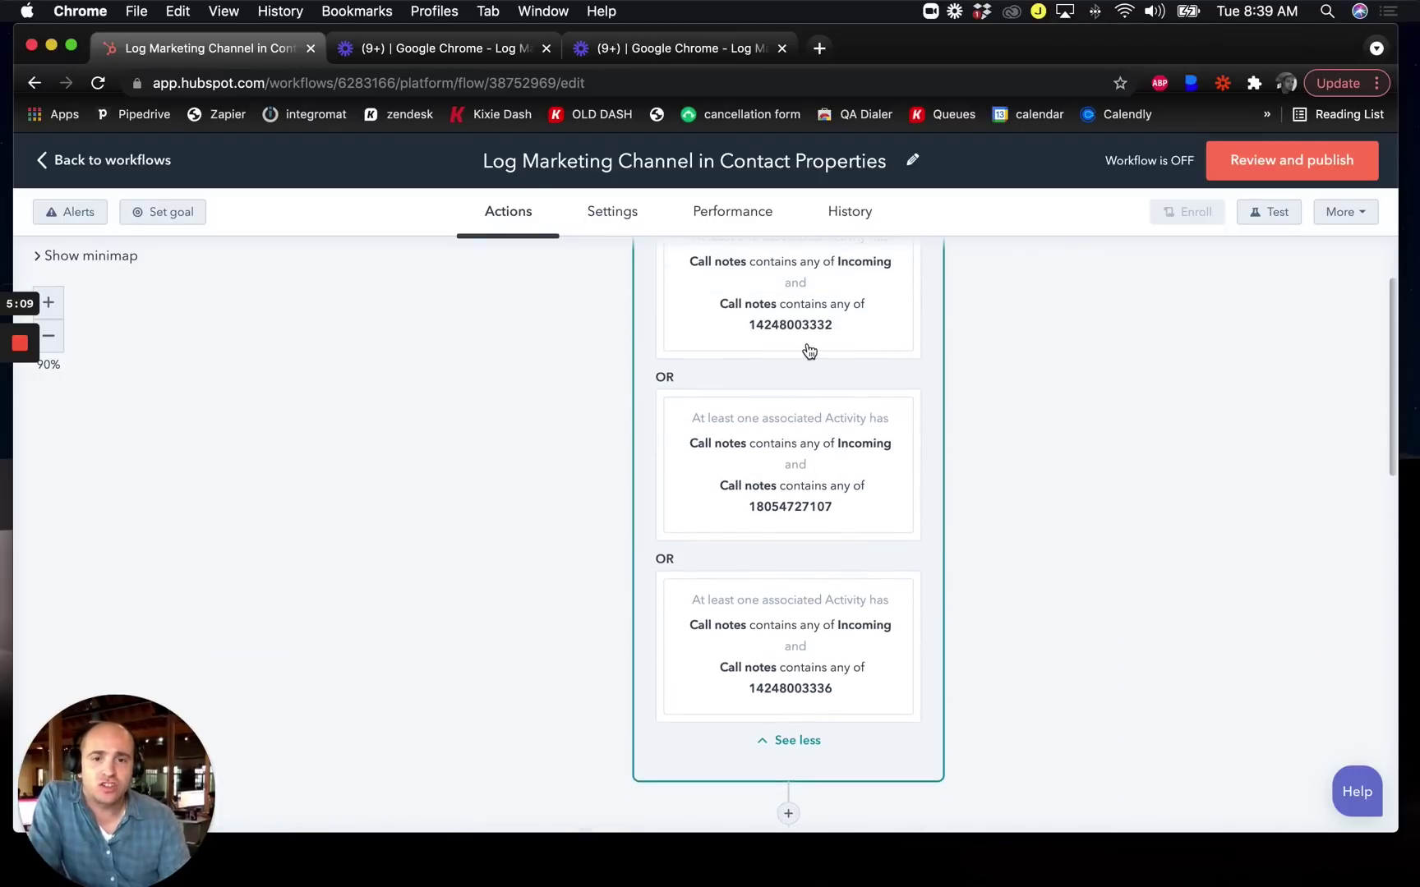
pyautogui.scroll(-8, 748, 426)
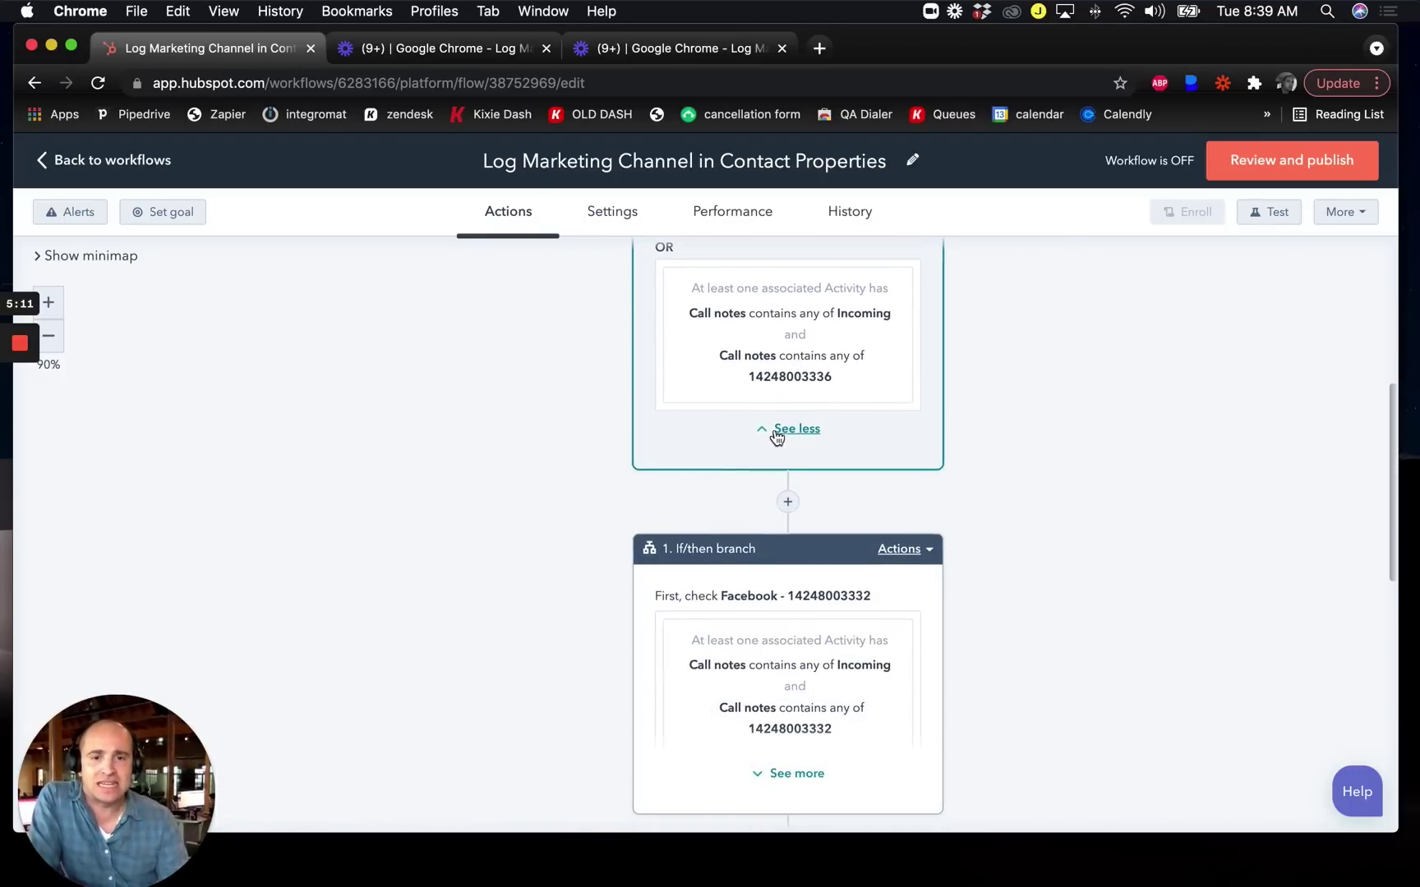
pyautogui.click(777, 433)
pyautogui.scroll(-2, 789, 456)
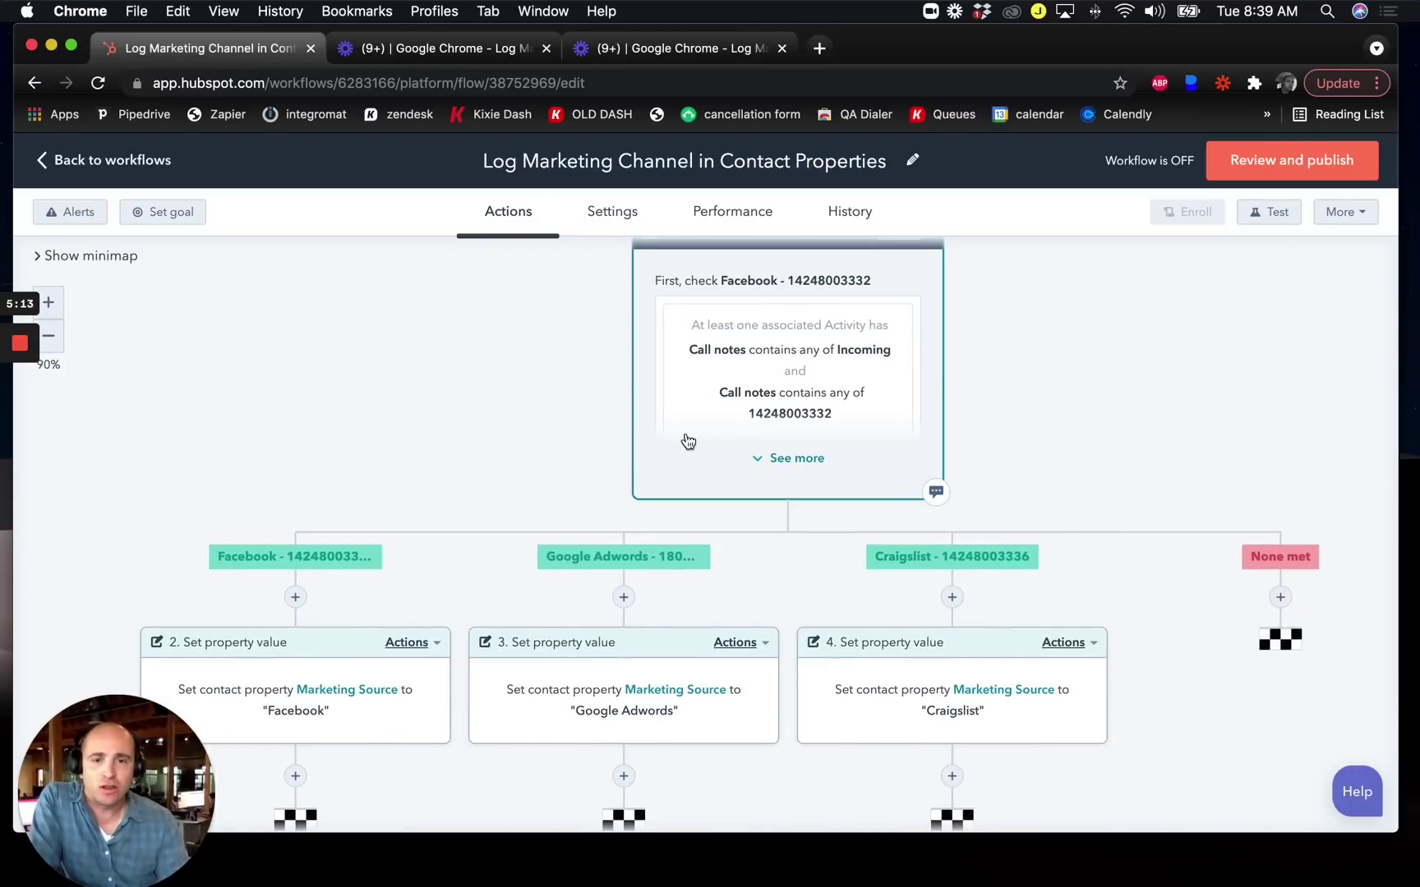
pyautogui.scroll(-6, 681, 437)
pyautogui.click(481, 602)
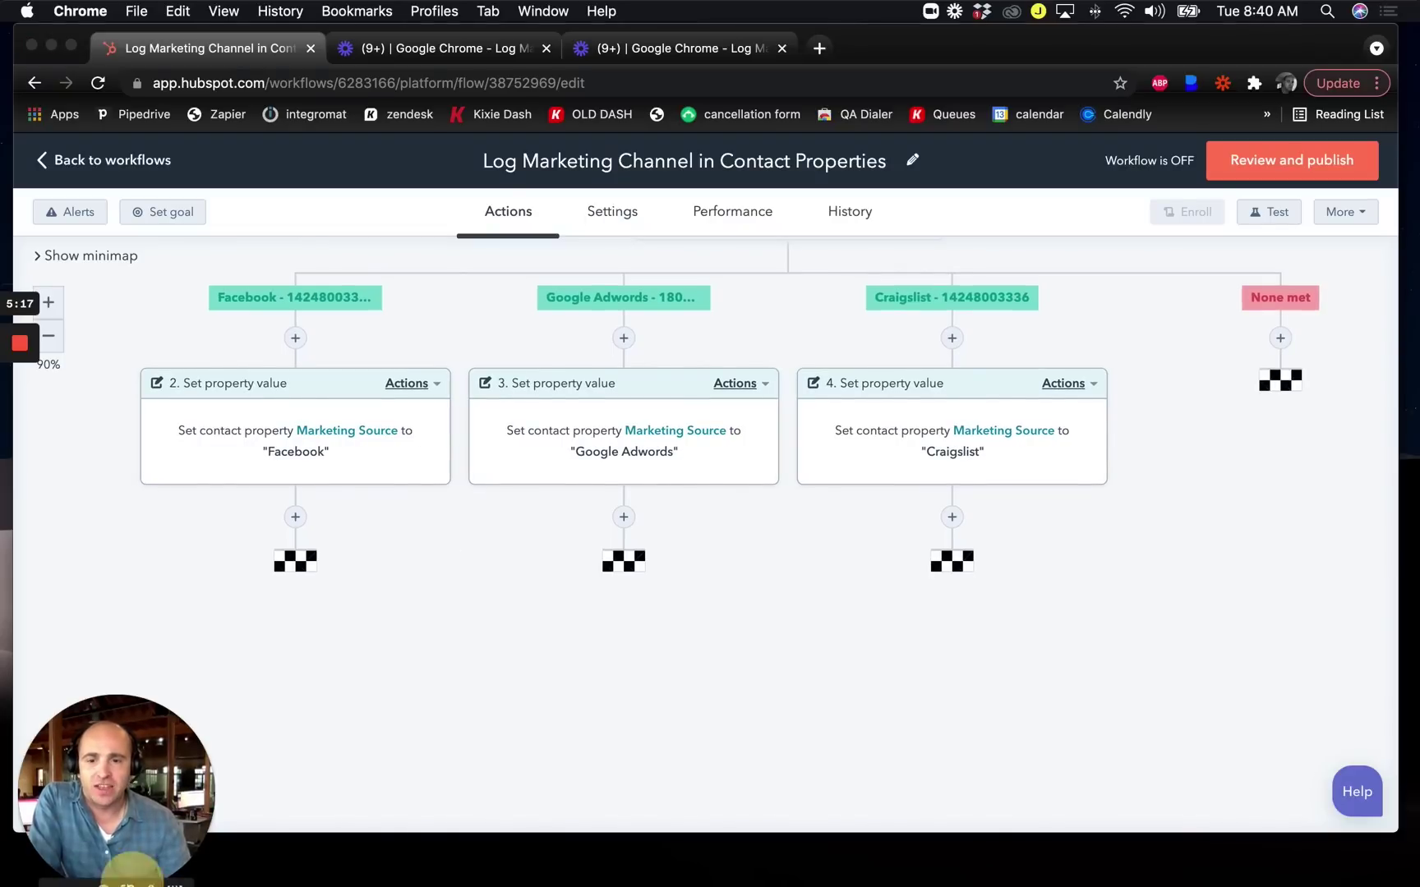
pyautogui.click(145, 846)
pyautogui.click(132, 857)
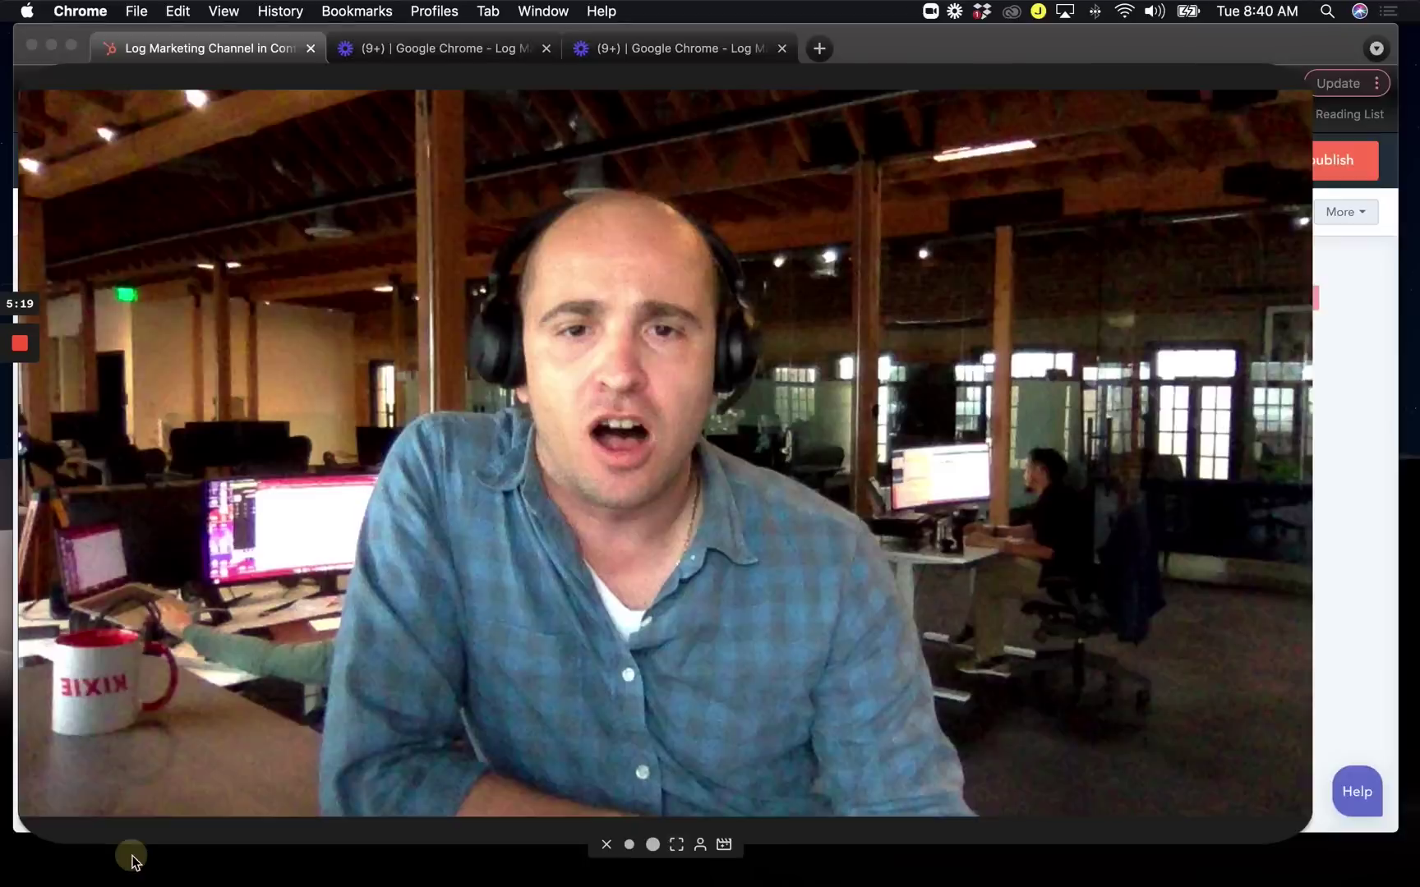